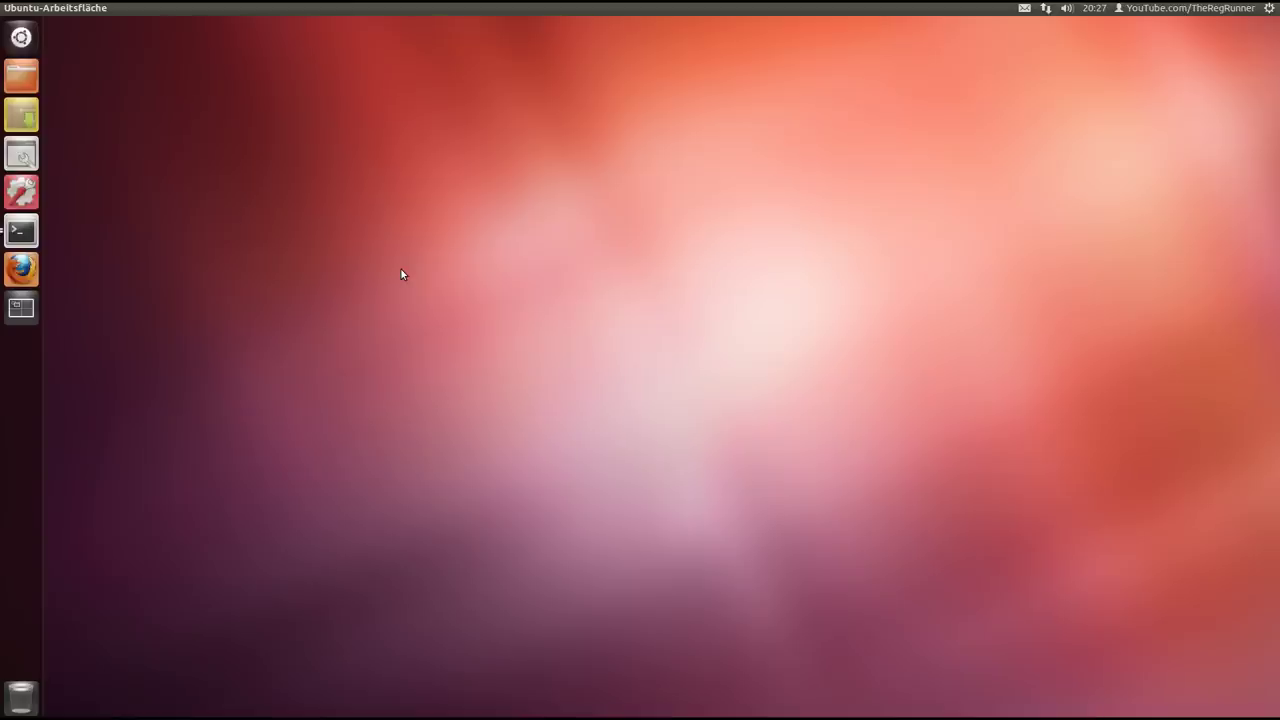
# Search the Dash for 'l', launch Labyrinth Mindmaps and start a new map
pyautogui.click(29, 40)
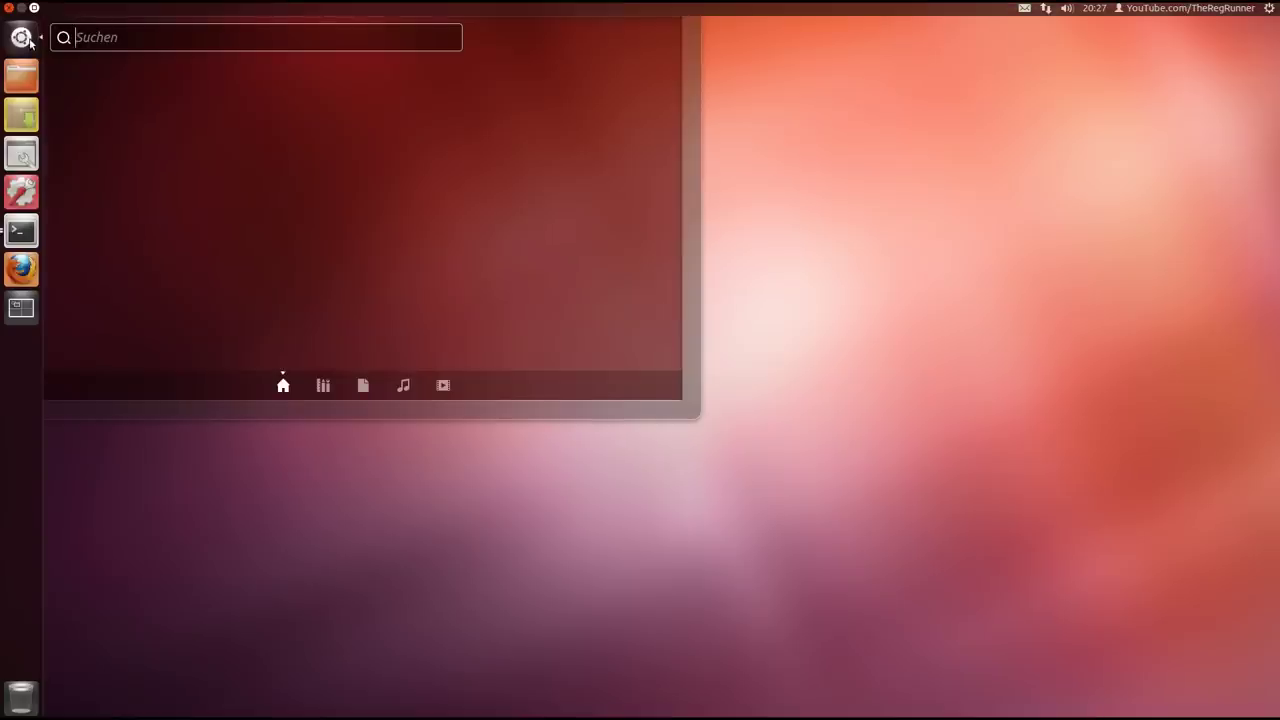
pyautogui.write('l')
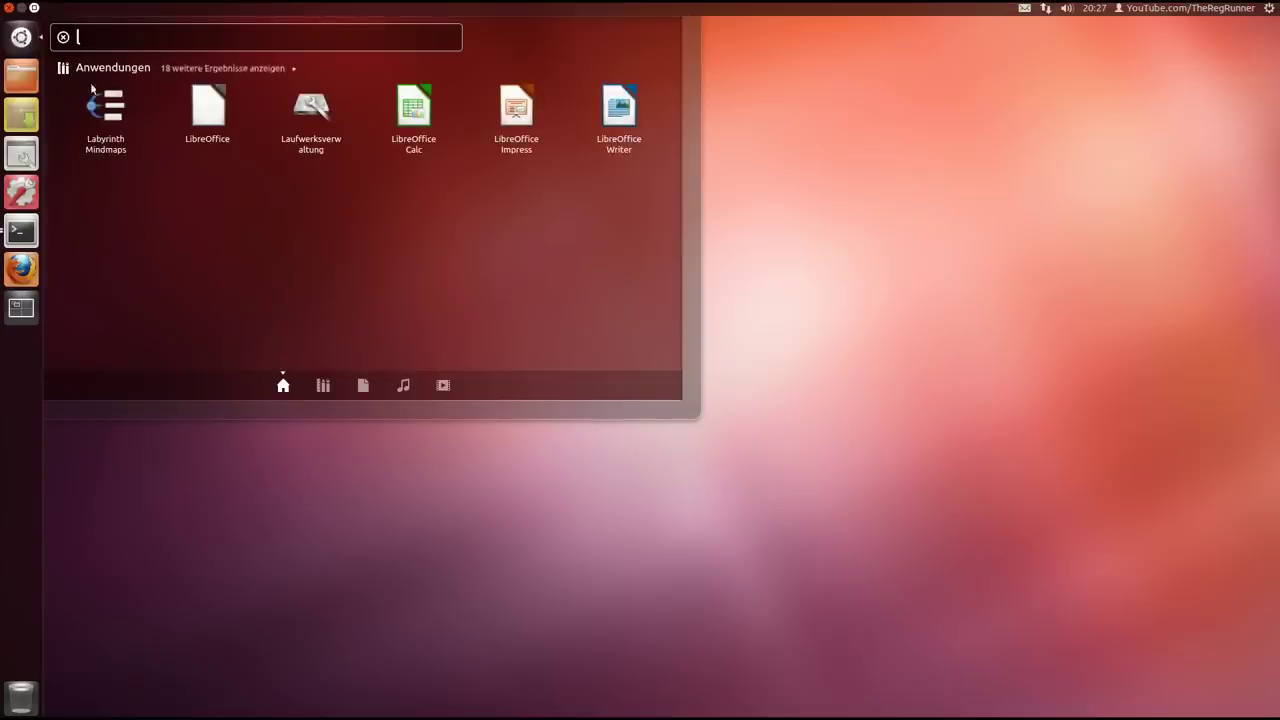
pyautogui.click(105, 107)
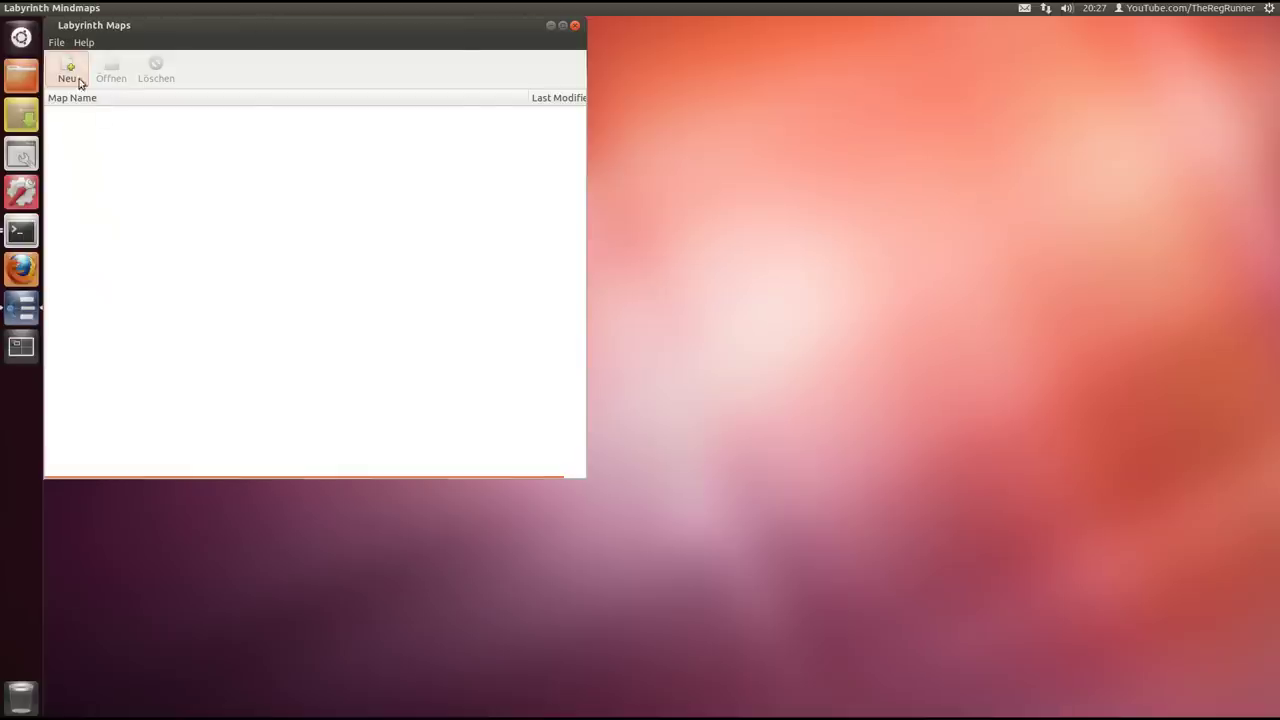
pyautogui.click(67, 70)
# Minimize the map list, then move and enlarge the map editor window
pyautogui.click(551, 27)
pyautogui.moveTo(316, 47); pyautogui.dragTo(570, 70)
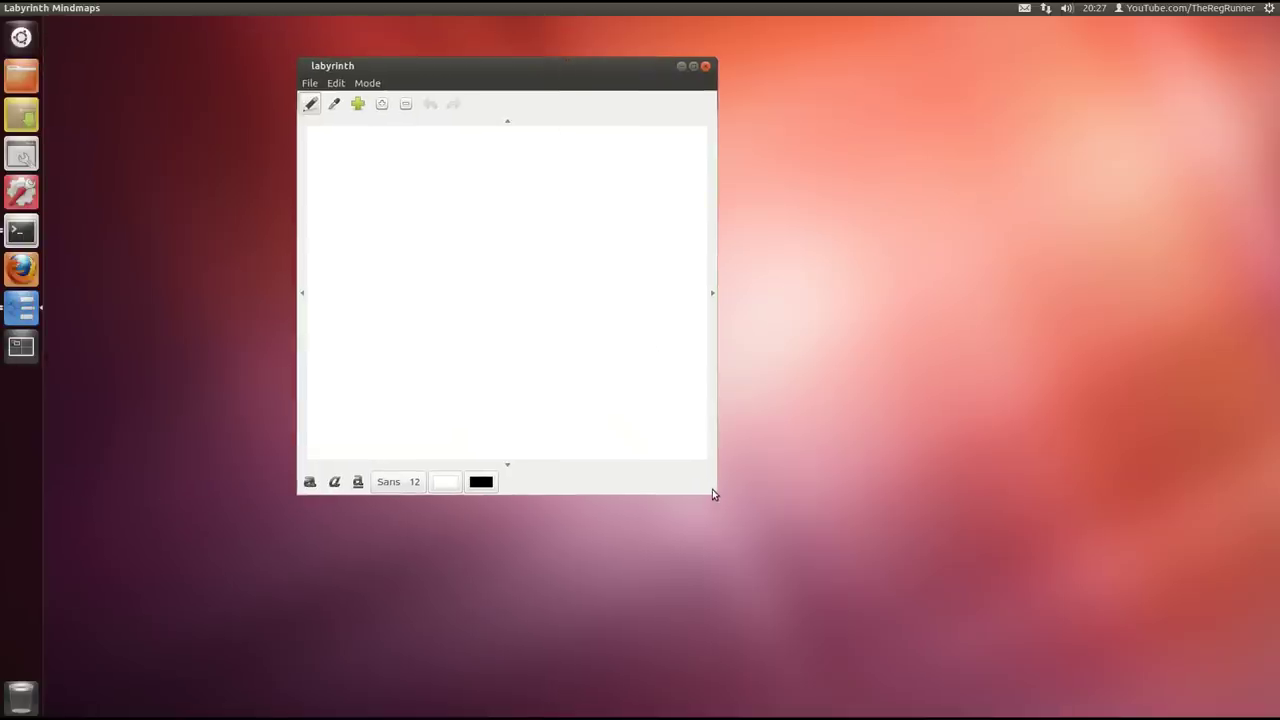
pyautogui.moveTo(714, 496); pyautogui.dragTo(980, 608)
pyautogui.moveTo(657, 63); pyautogui.dragTo(583, 49)
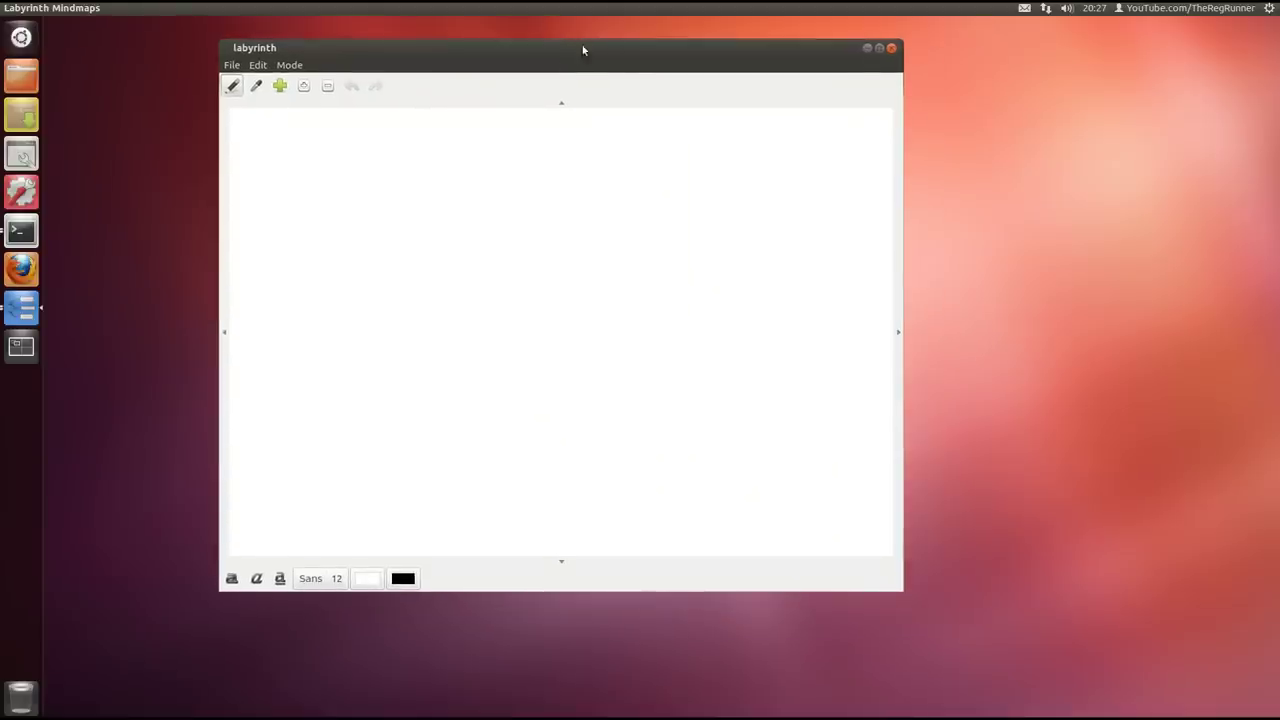
pyautogui.moveTo(454, 50); pyautogui.dragTo(457, 59)
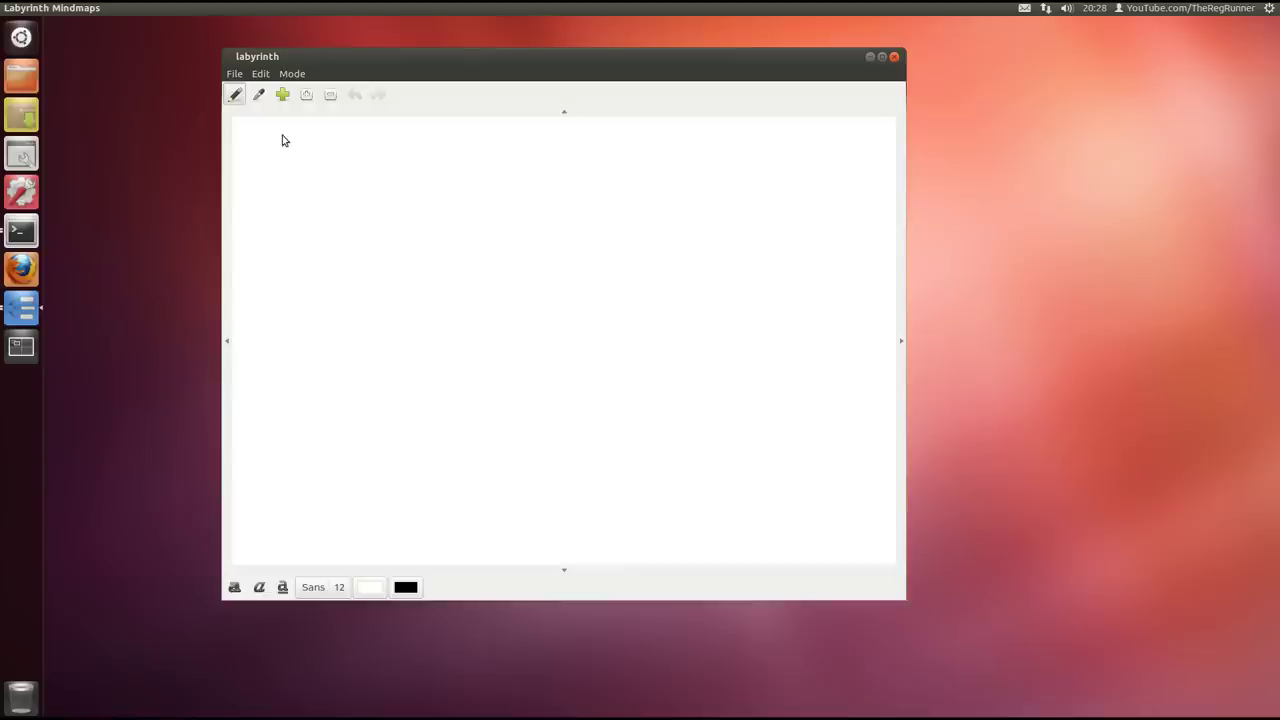
# Add a thought labelled NAS, zoom it larger, and place it at the upper left
pyautogui.click(373, 164)
pyautogui.write('NAS')
pyautogui.click(520, 217)
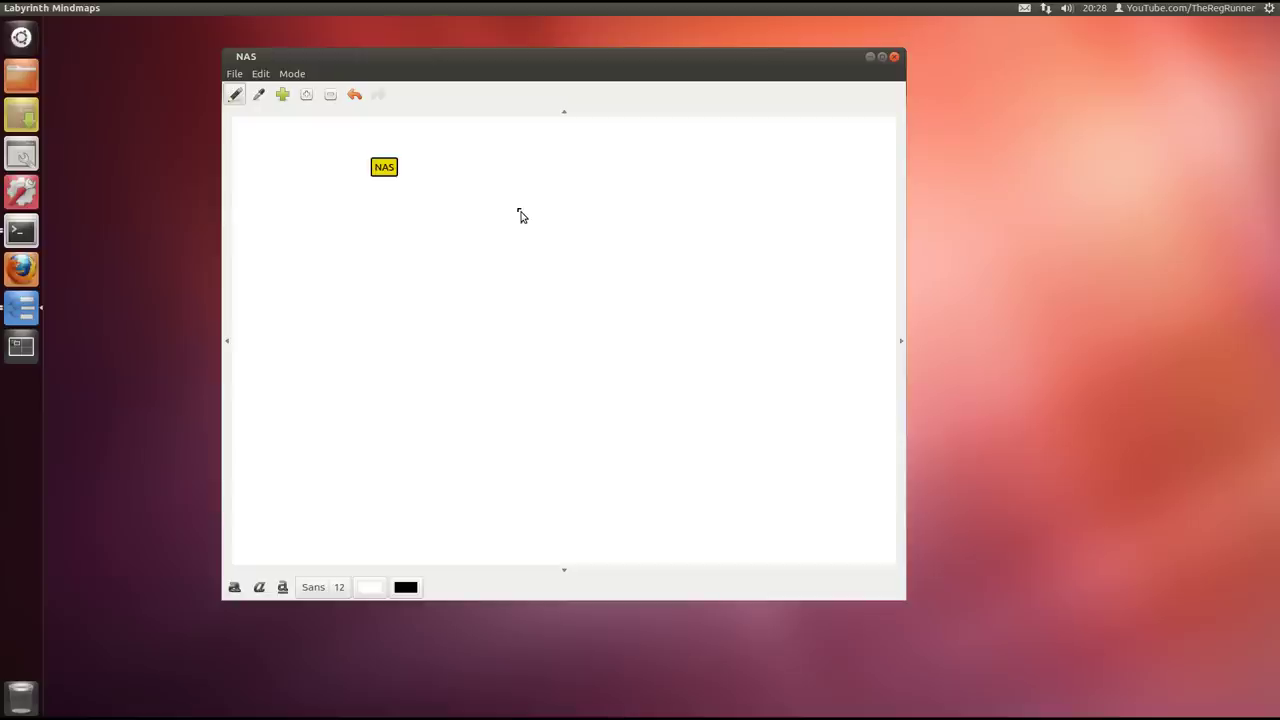
pyautogui.moveTo(367, 164); pyautogui.dragTo(503, 260)
pyautogui.scroll(1, 503, 260)
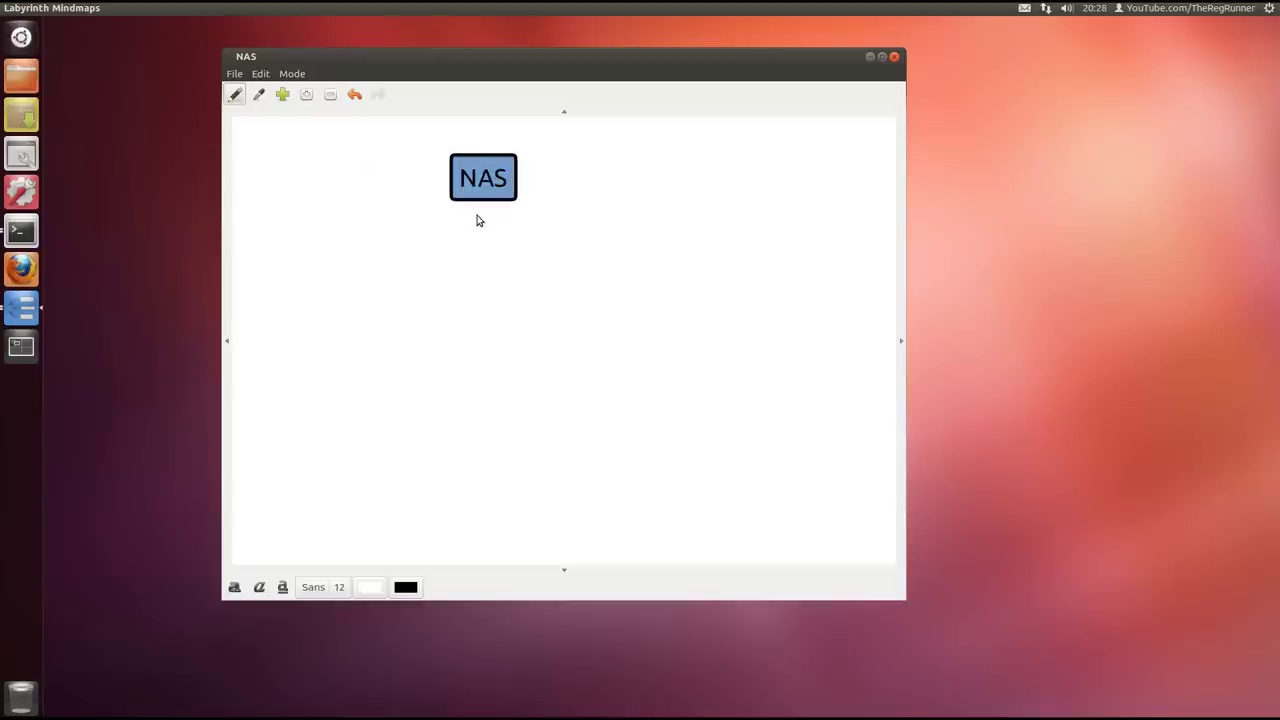
pyautogui.scroll(2, 578, 285)
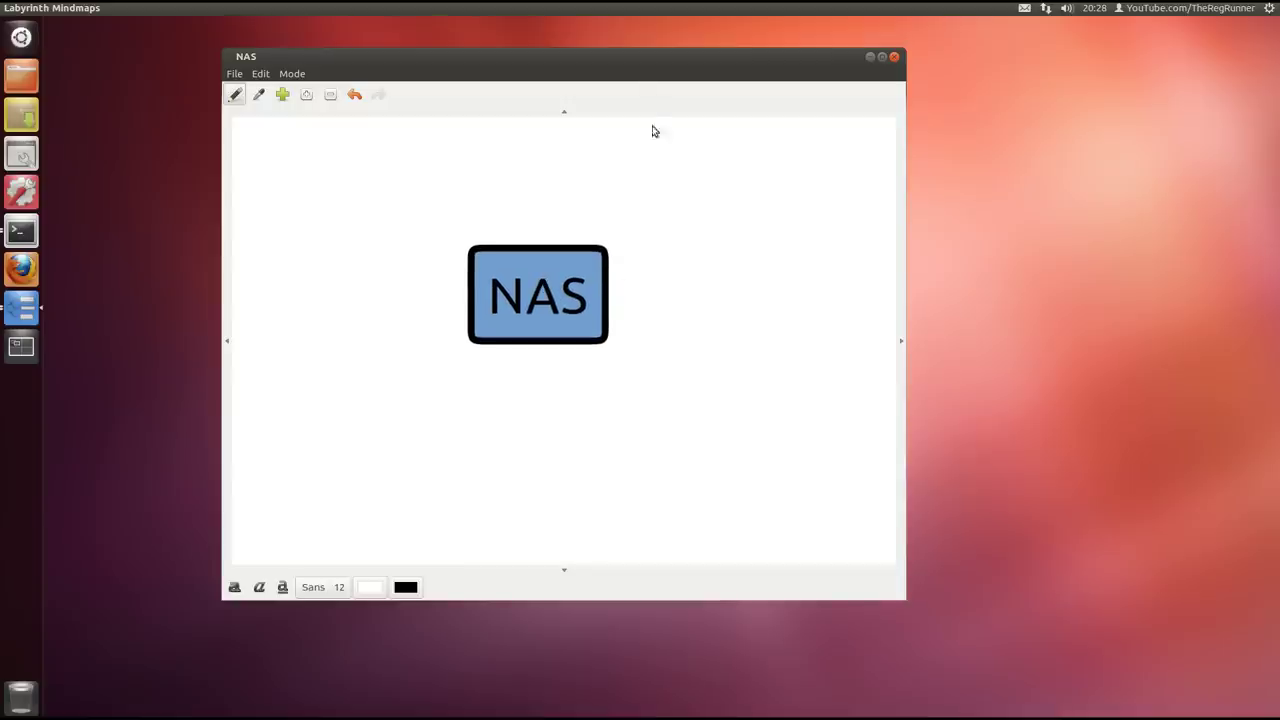
pyautogui.moveTo(629, 58); pyautogui.dragTo(614, 30)
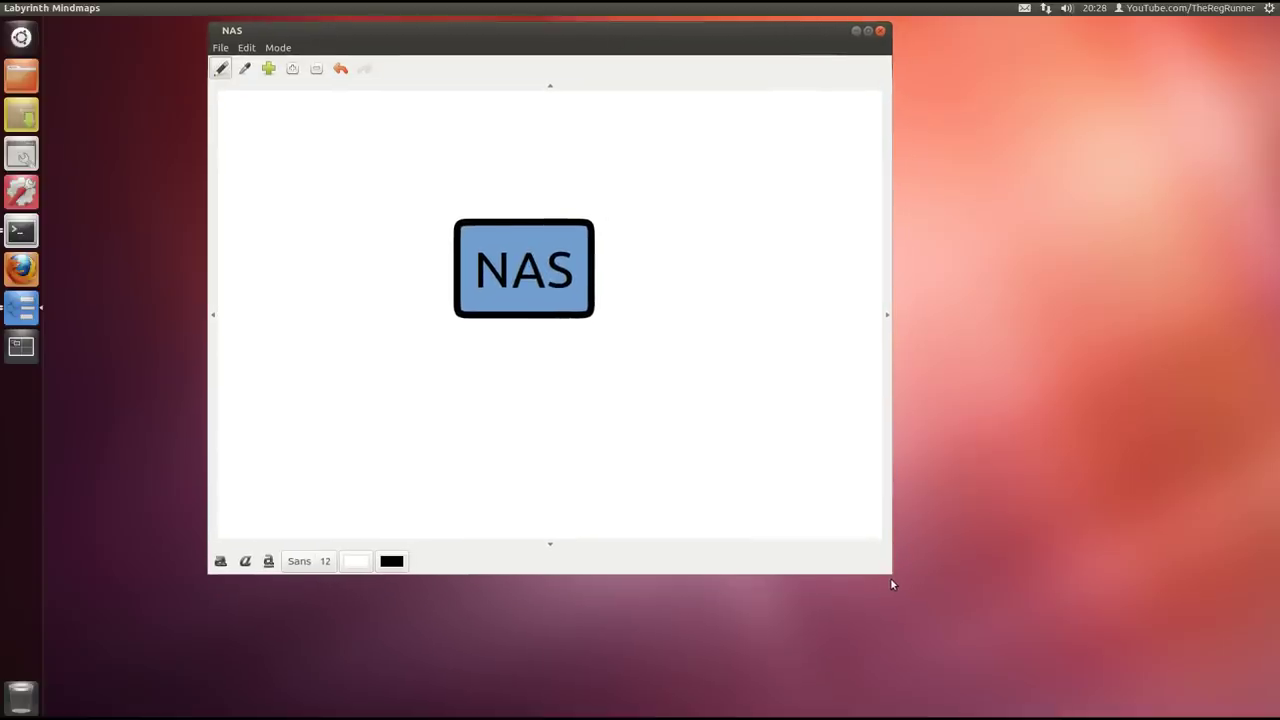
pyautogui.moveTo(890, 577); pyautogui.dragTo(916, 607)
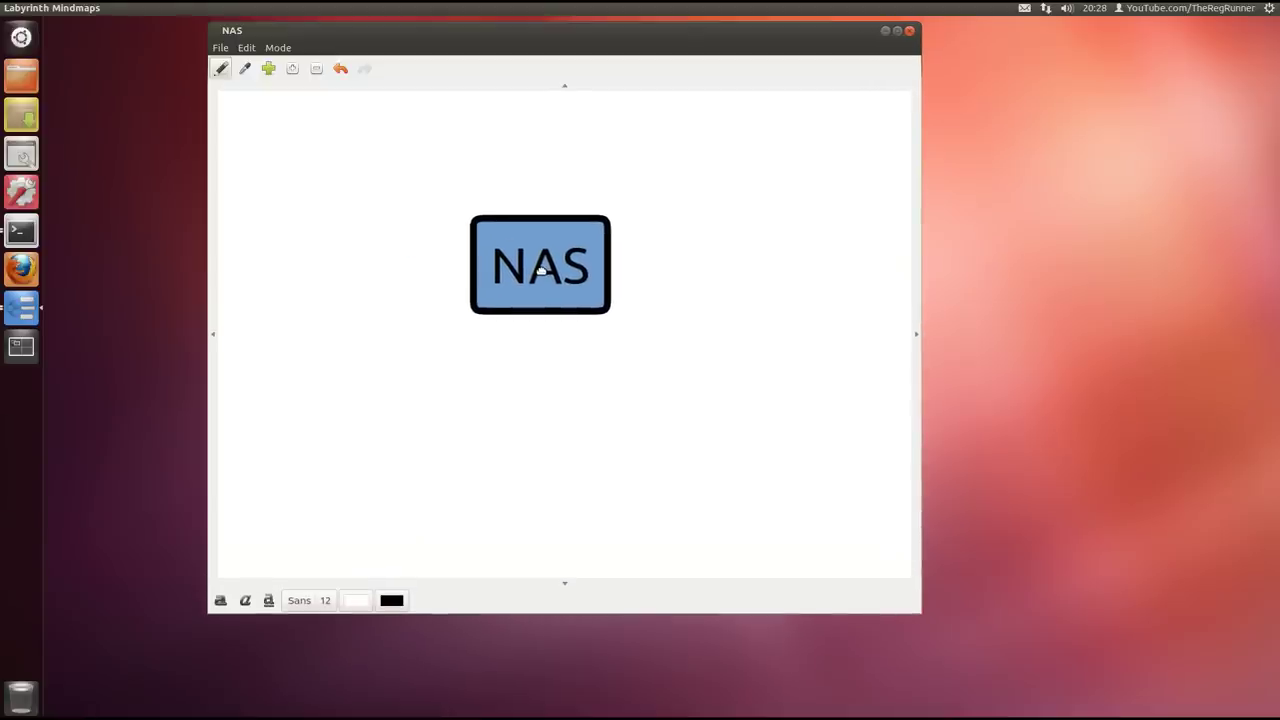
pyautogui.moveTo(533, 35); pyautogui.dragTo(526, 58)
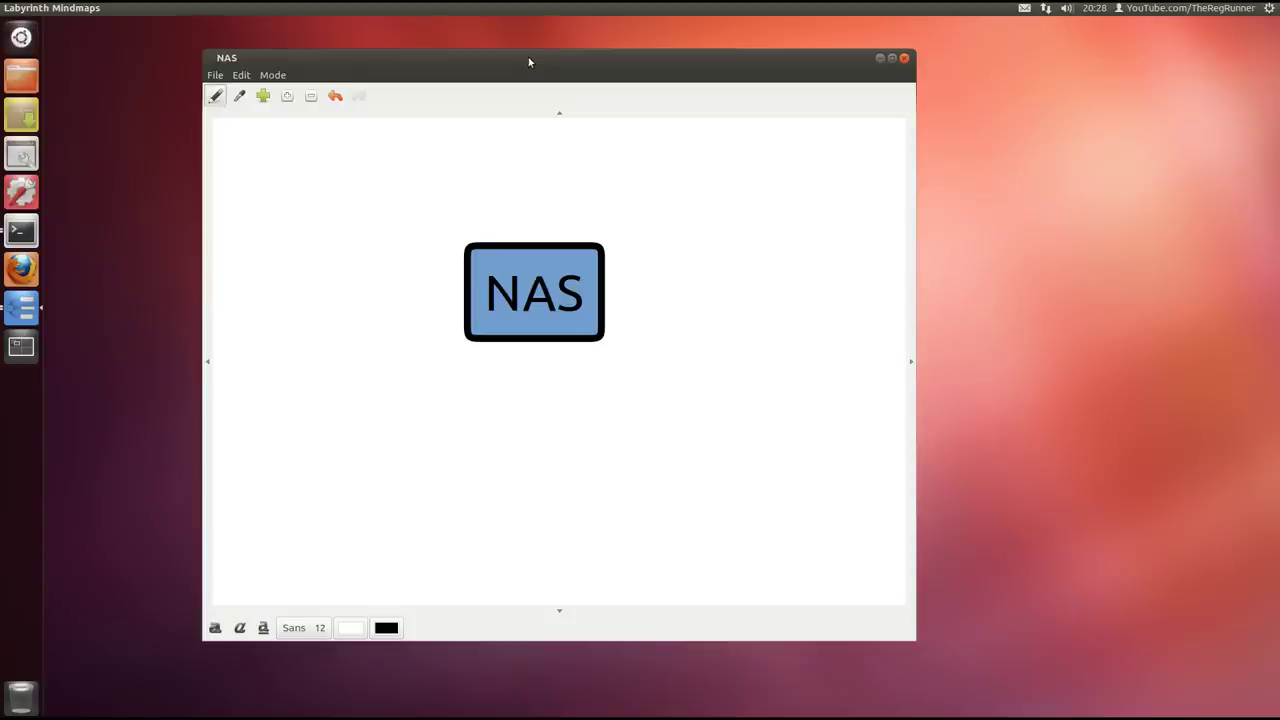
pyautogui.moveTo(548, 282); pyautogui.dragTo(367, 250)
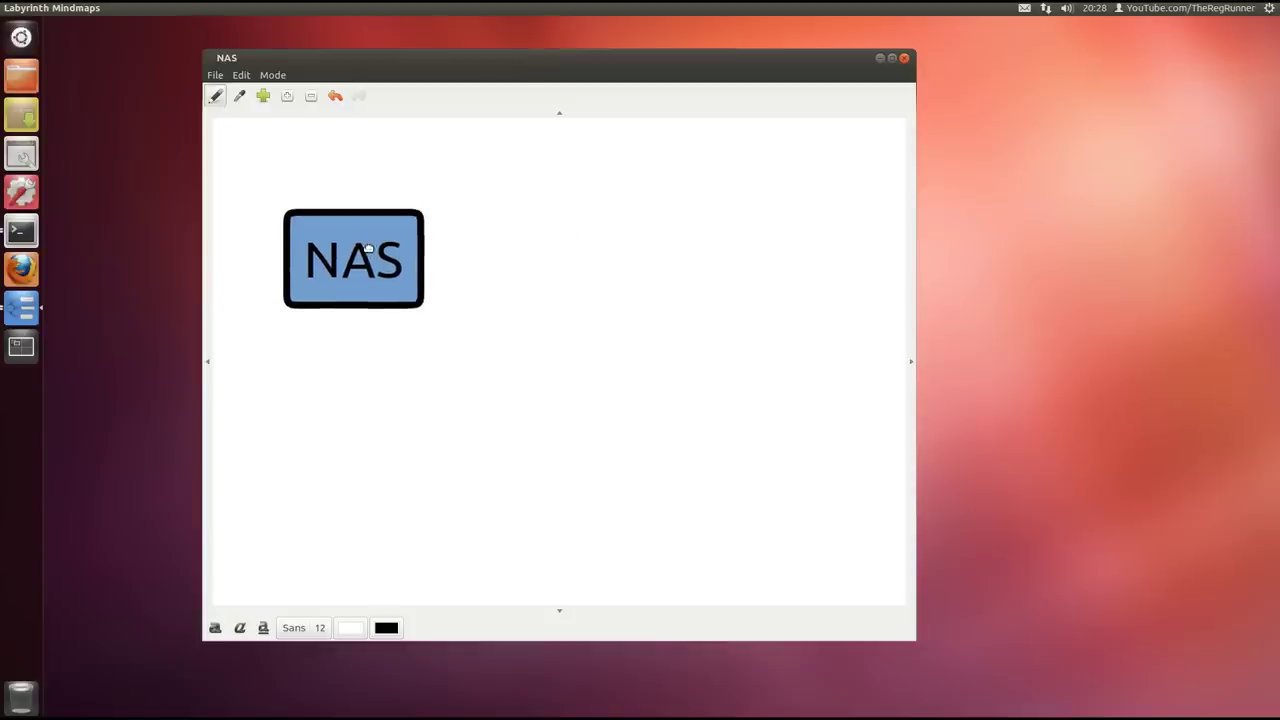
# Add a router thought linked to NAS, placed to the right of NAS
pyautogui.click(632, 228)
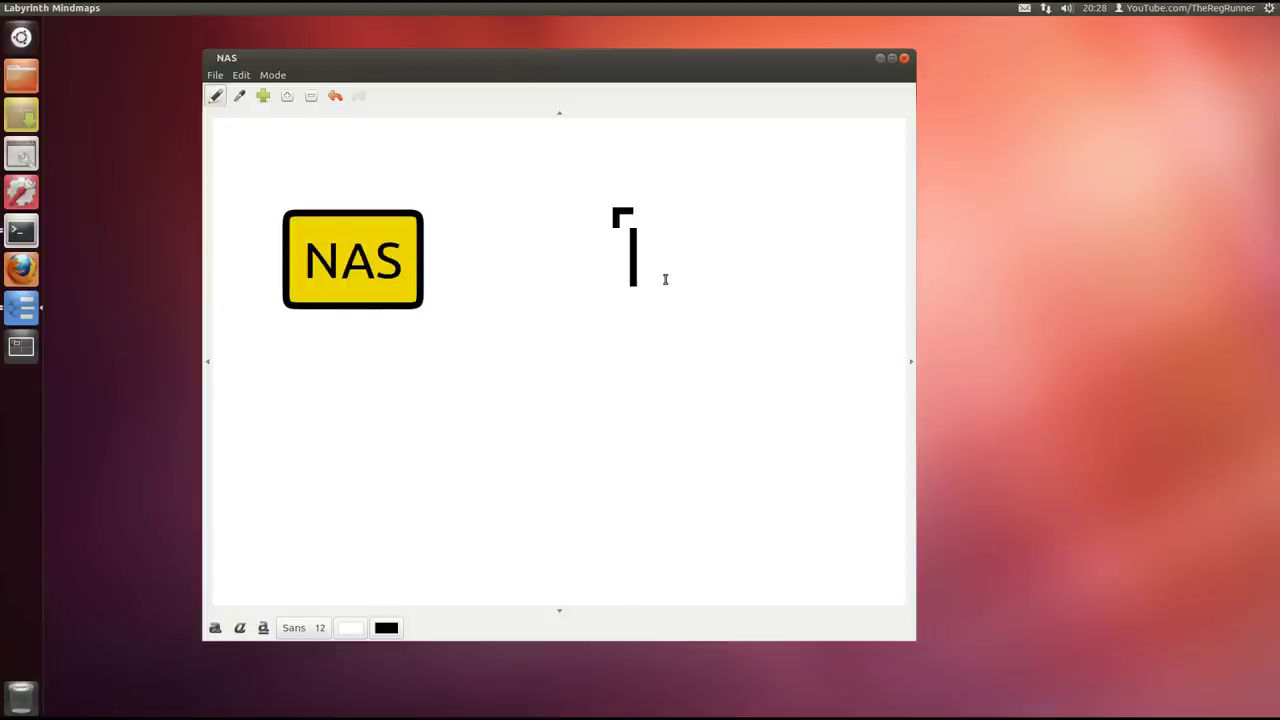
pyautogui.write('router')
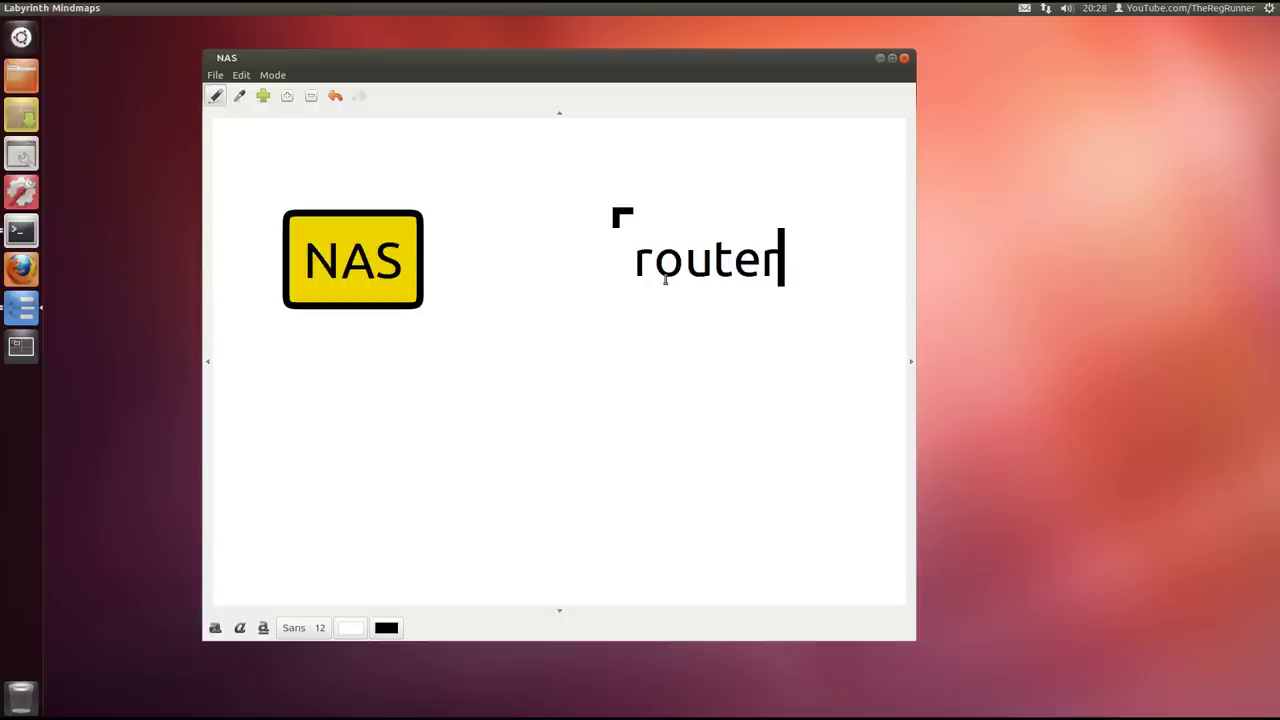
pyautogui.click(375, 252)
pyautogui.moveTo(668, 283); pyautogui.dragTo(651, 261)
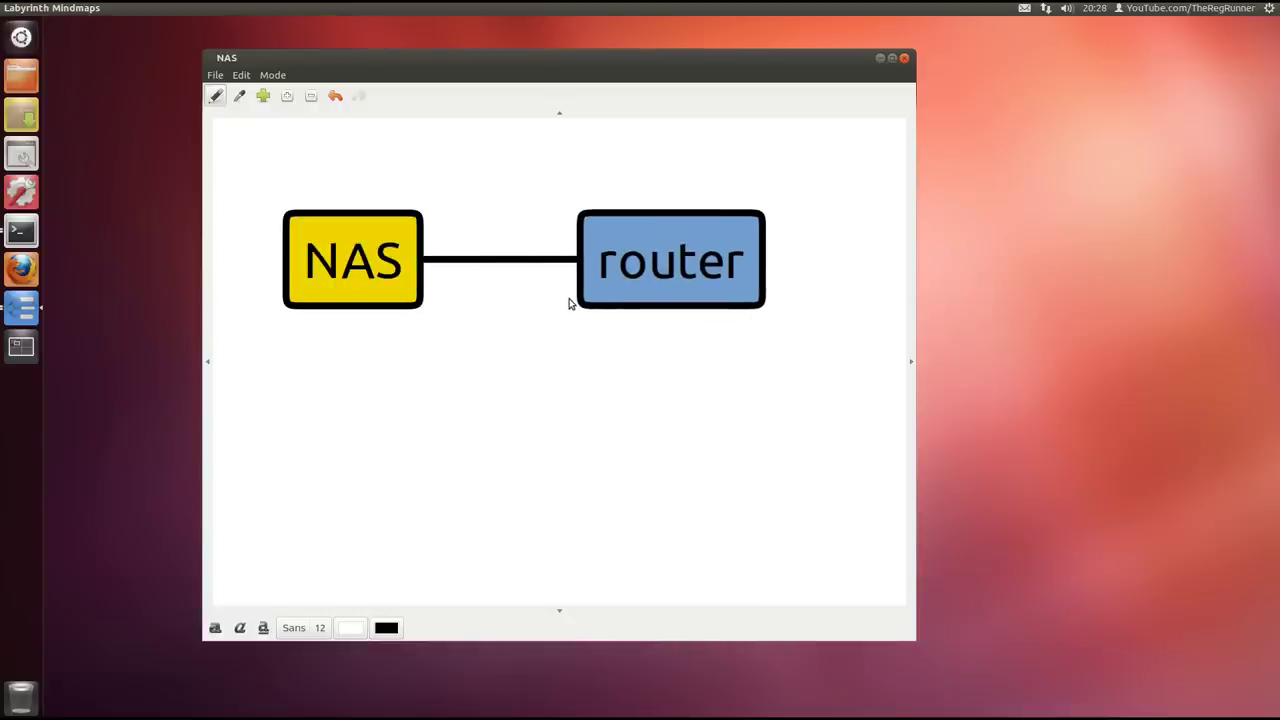
pyautogui.moveTo(548, 328); pyautogui.dragTo(554, 289)
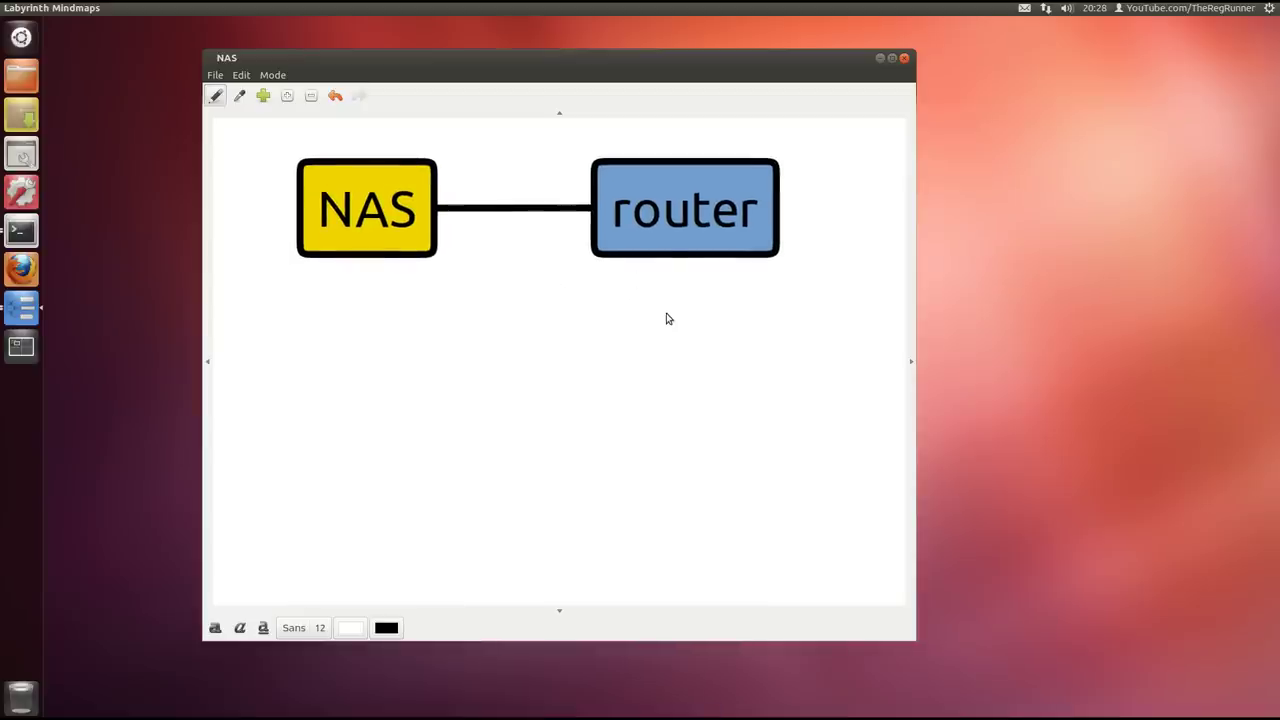
# Add a PC thought below router, linked to router, and widen the editor window
pyautogui.doubleClick(577, 365)
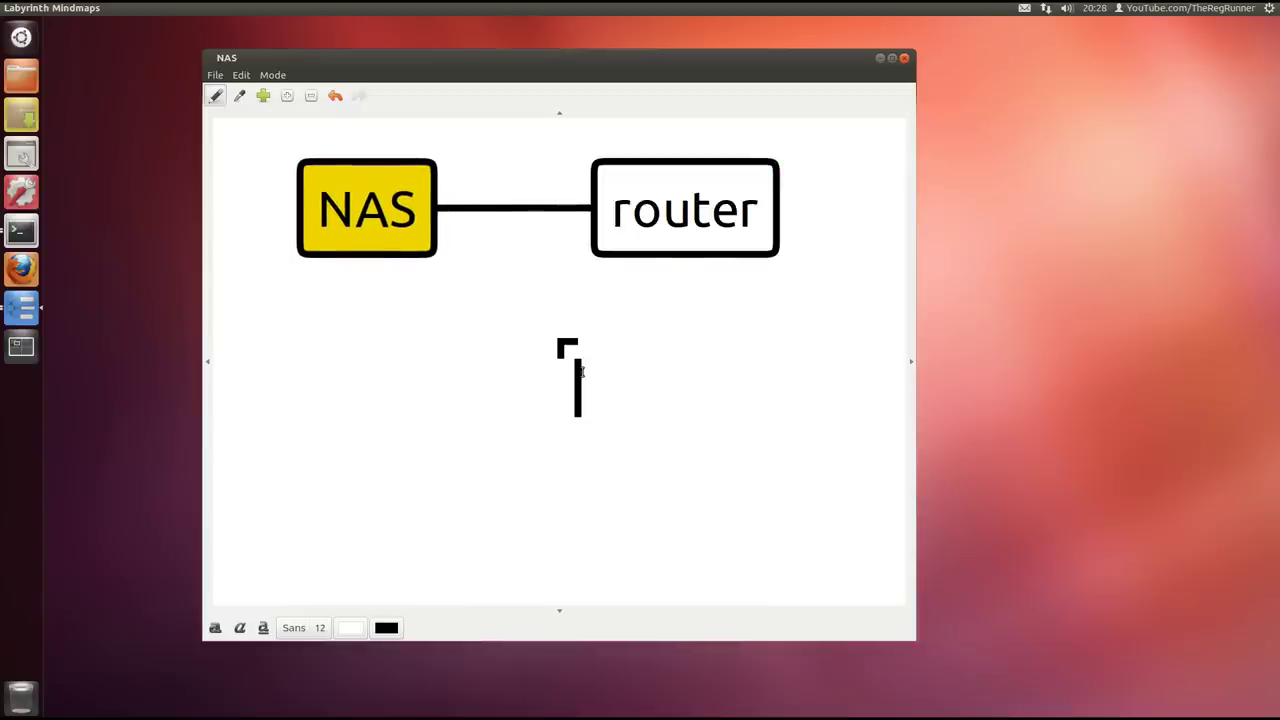
pyautogui.write('PC')
pyautogui.click(661, 244)
pyautogui.moveTo(636, 390); pyautogui.dragTo(566, 428)
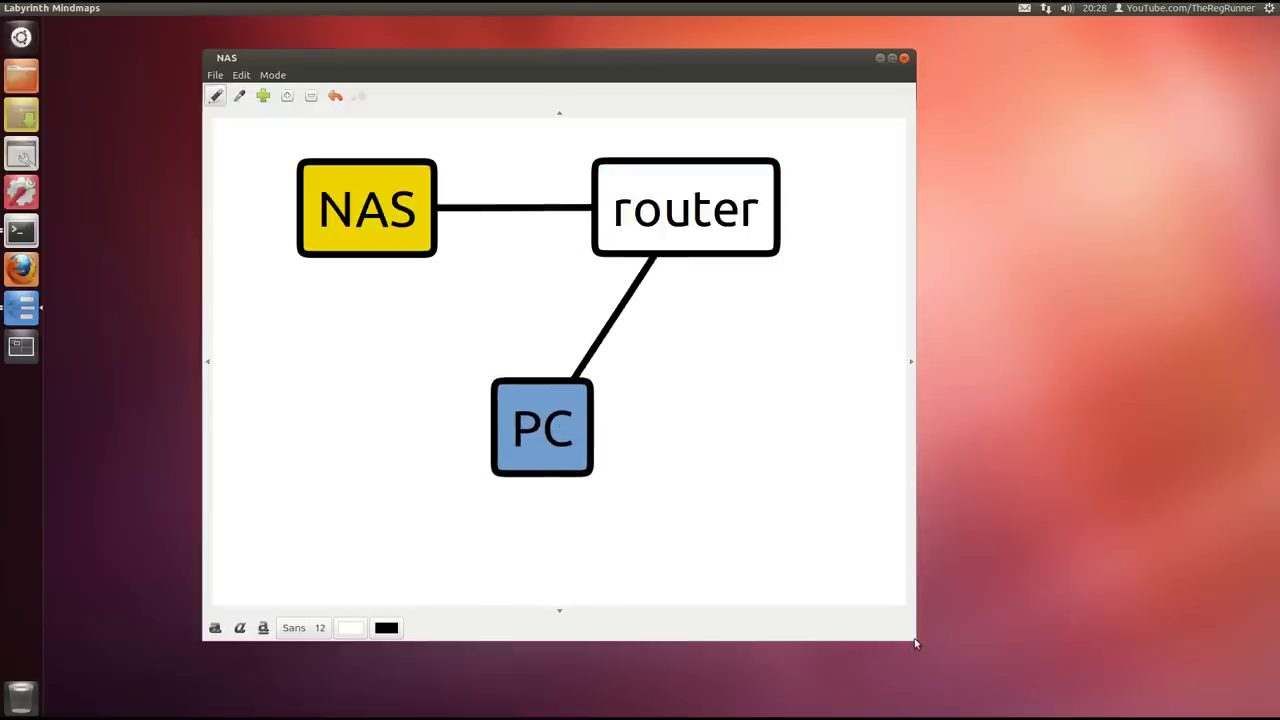
pyautogui.moveTo(914, 648); pyautogui.dragTo(1033, 643)
pyautogui.moveTo(480, 325); pyautogui.dragTo(694, 346)
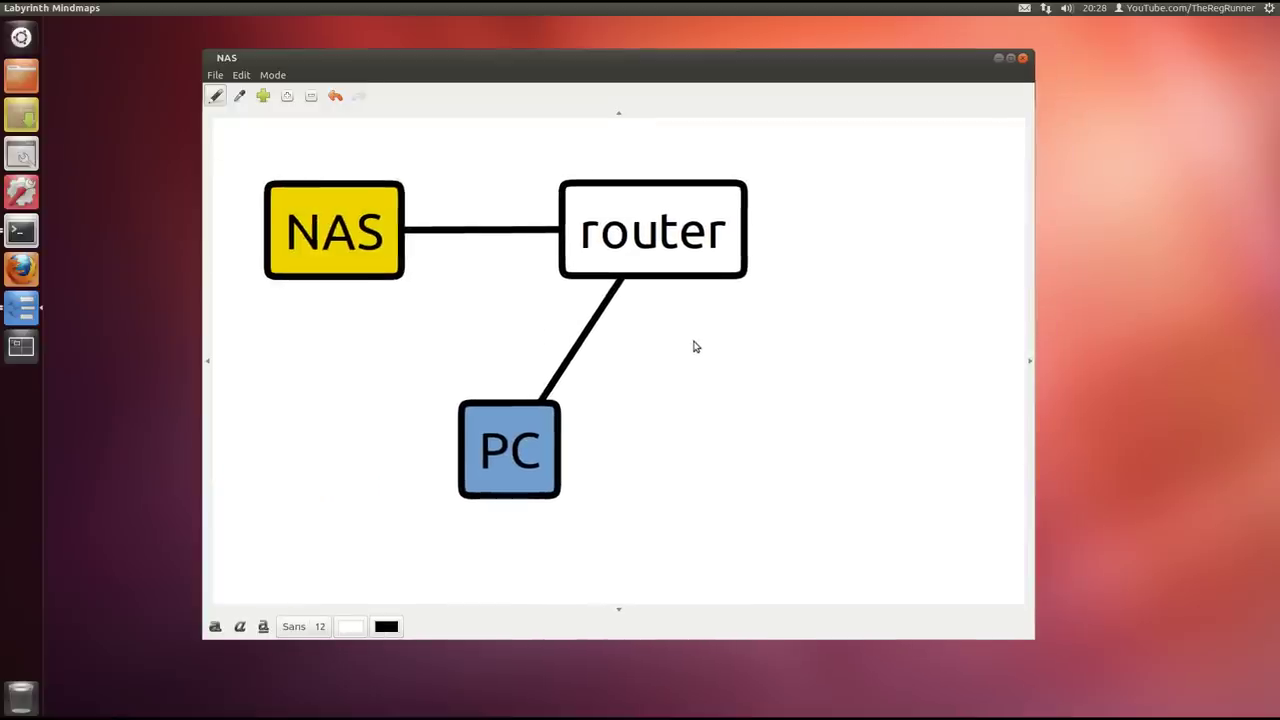
# Add an internet thought linked to router, with the editor window maximized
pyautogui.click(743, 243)
pyautogui.doubleClick(914, 206)
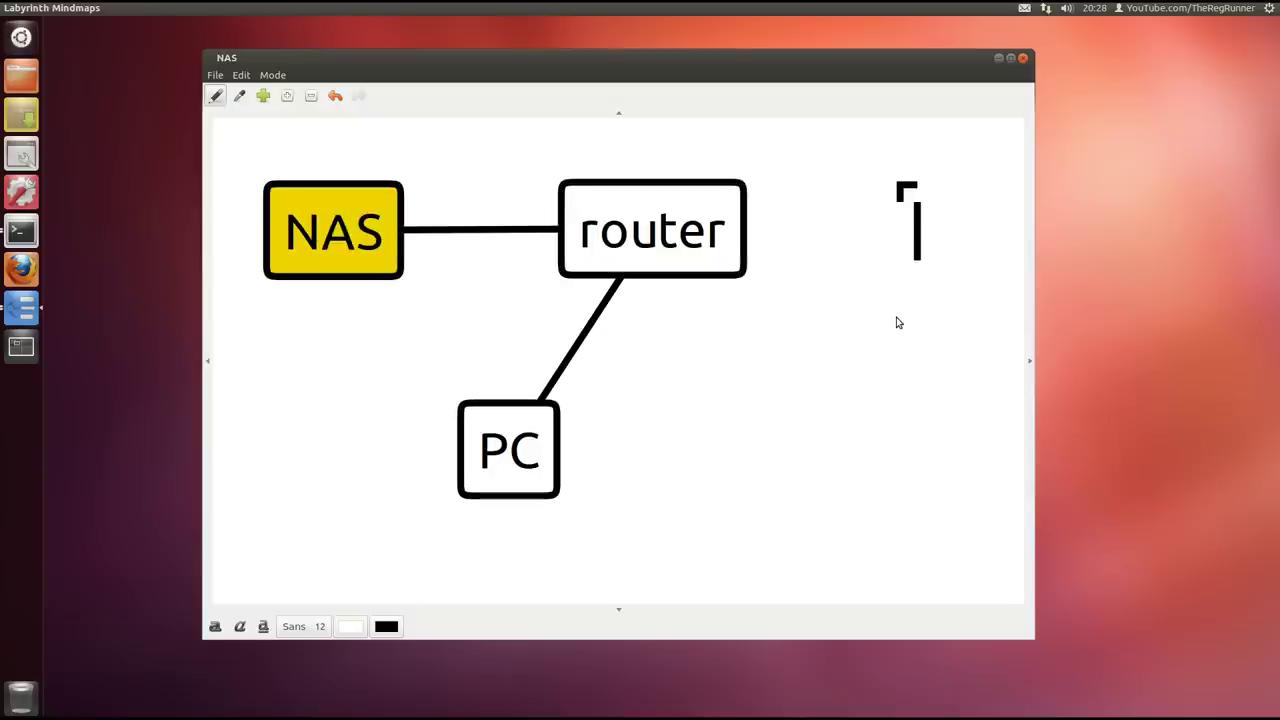
pyautogui.write('inter')
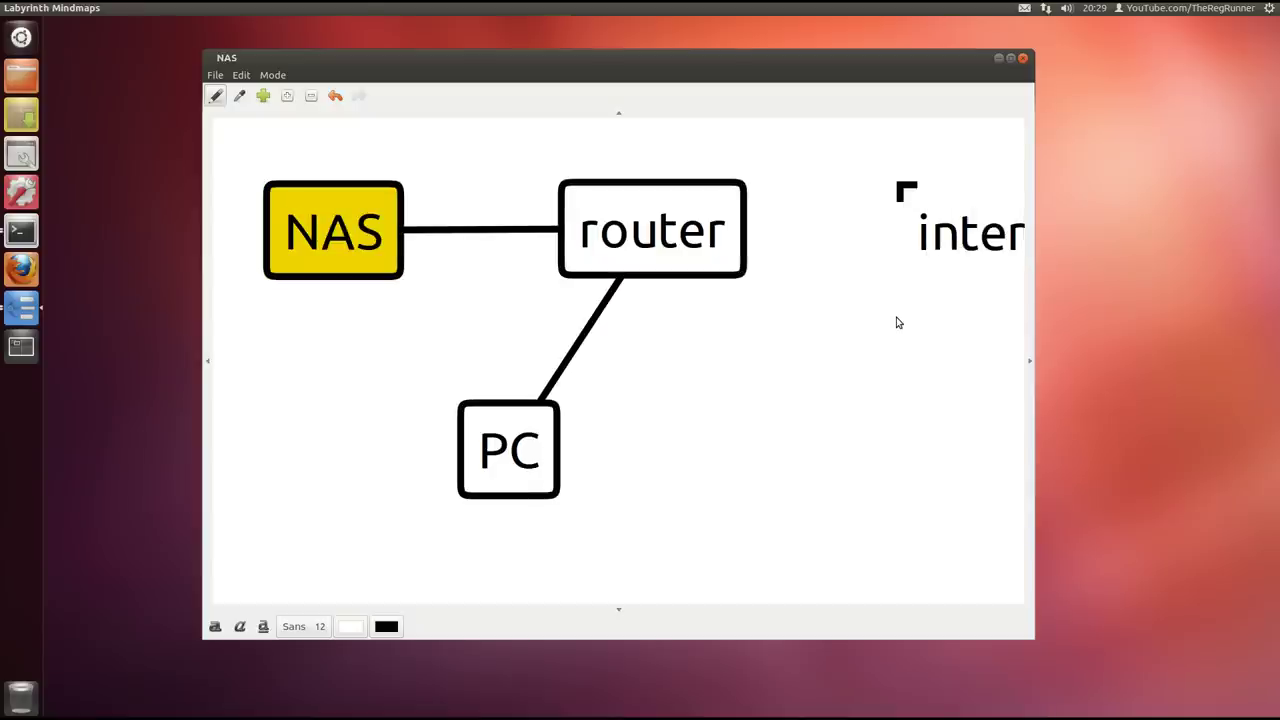
pyautogui.doubleClick(605, 58)
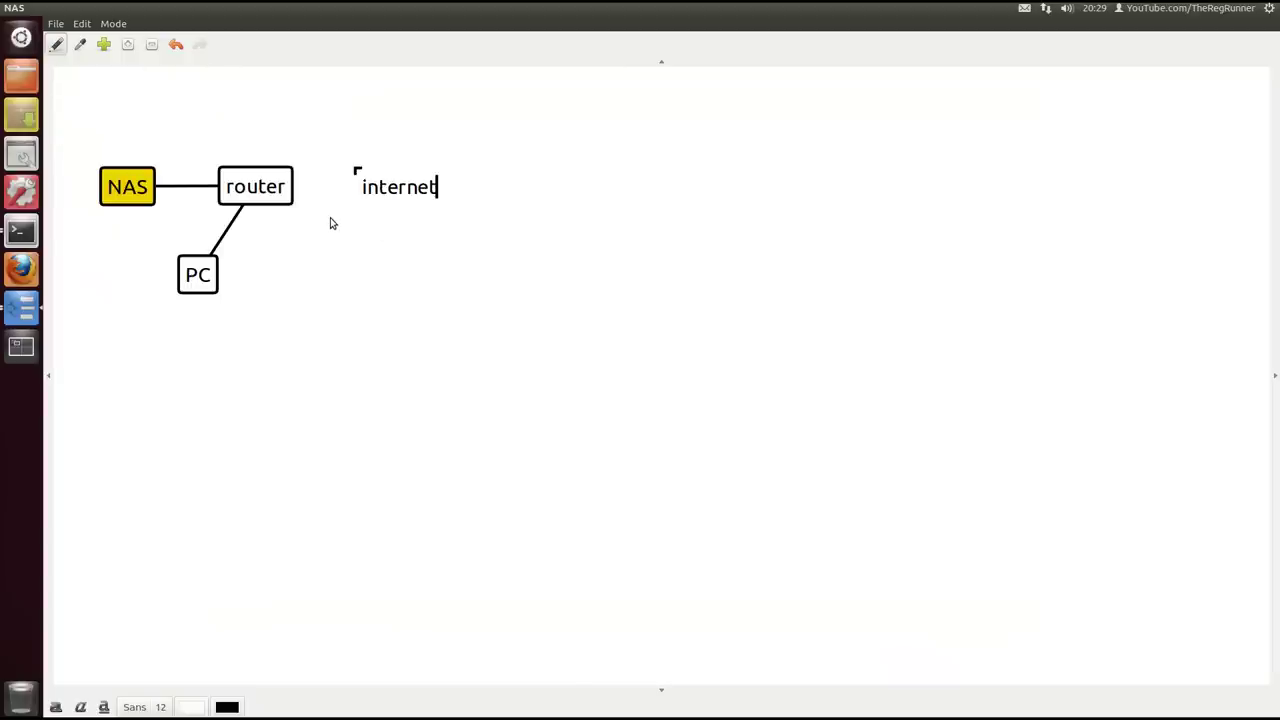
pyautogui.press('Return')
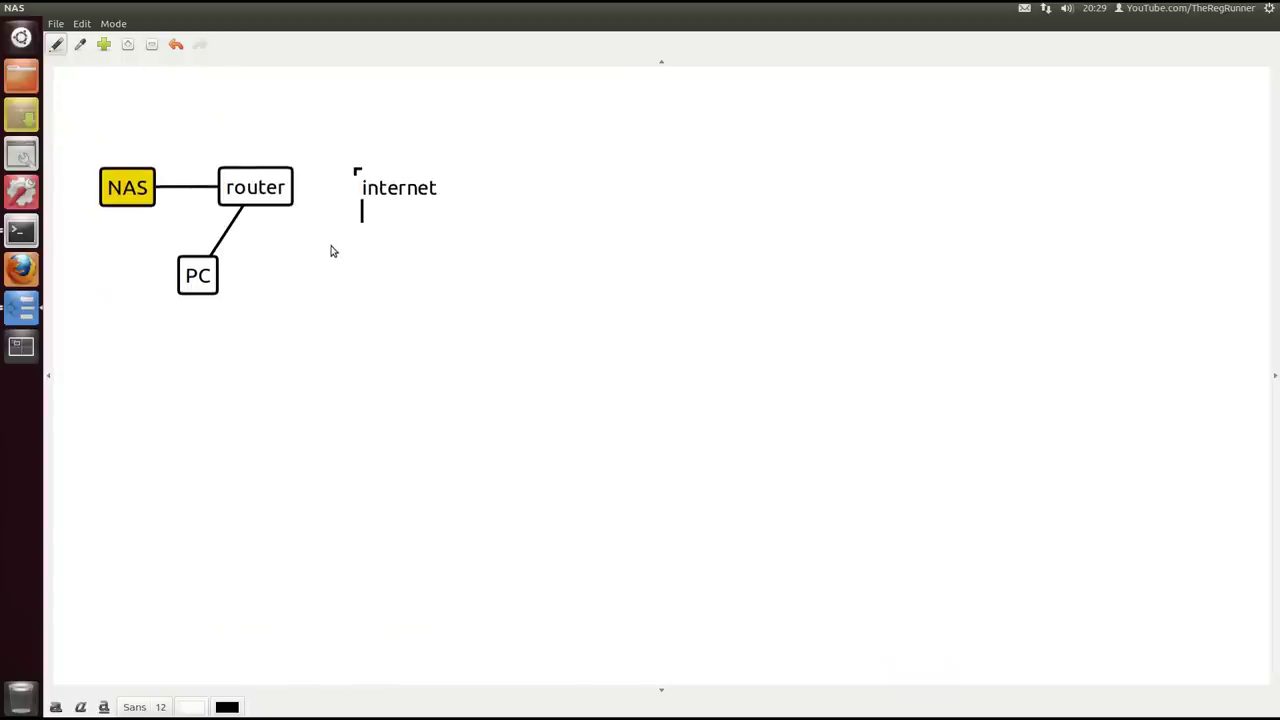
pyautogui.moveTo(329, 249); pyautogui.dragTo(504, 337)
pyautogui.click(471, 277)
pyautogui.moveTo(586, 280); pyautogui.dragTo(713, 139)
pyautogui.moveTo(449, 267); pyautogui.dragTo(473, 240)
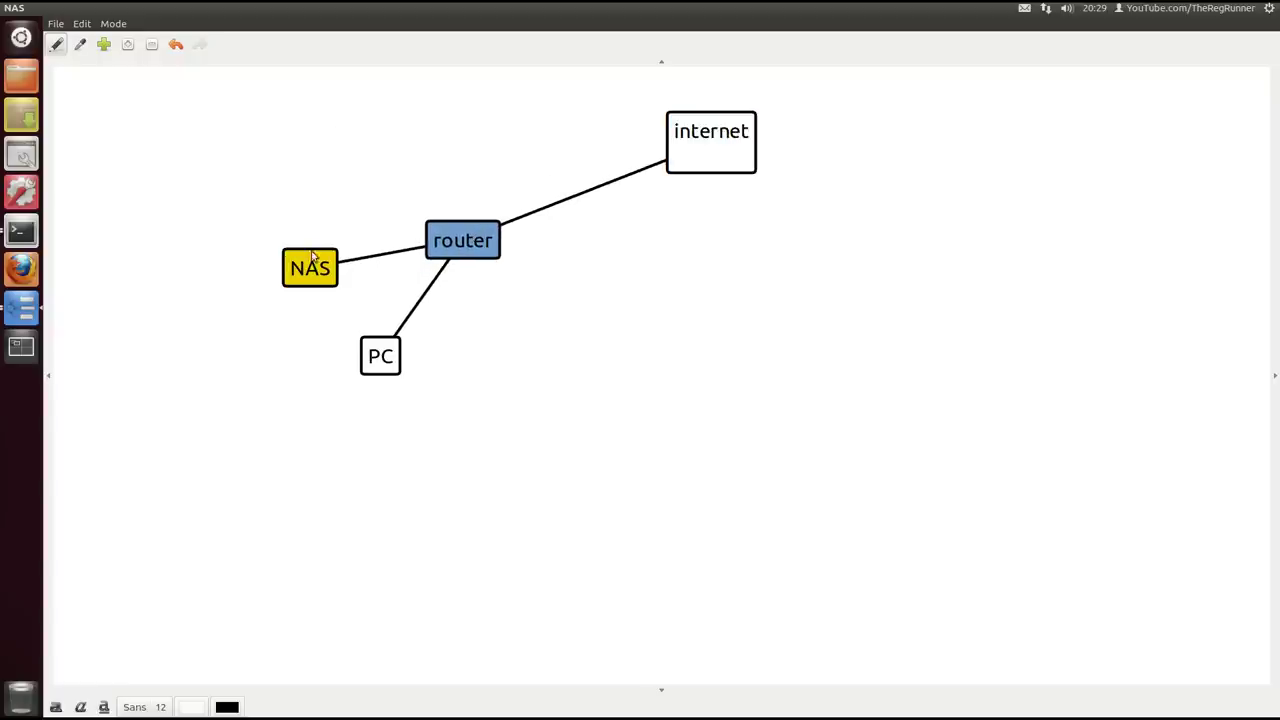
# Move NAS above router and add a second PC thought linked to router
pyautogui.click(313, 265)
pyautogui.moveTo(313, 265); pyautogui.dragTo(419, 136)
pyautogui.moveTo(382, 348); pyautogui.dragTo(354, 333)
pyautogui.click(470, 250)
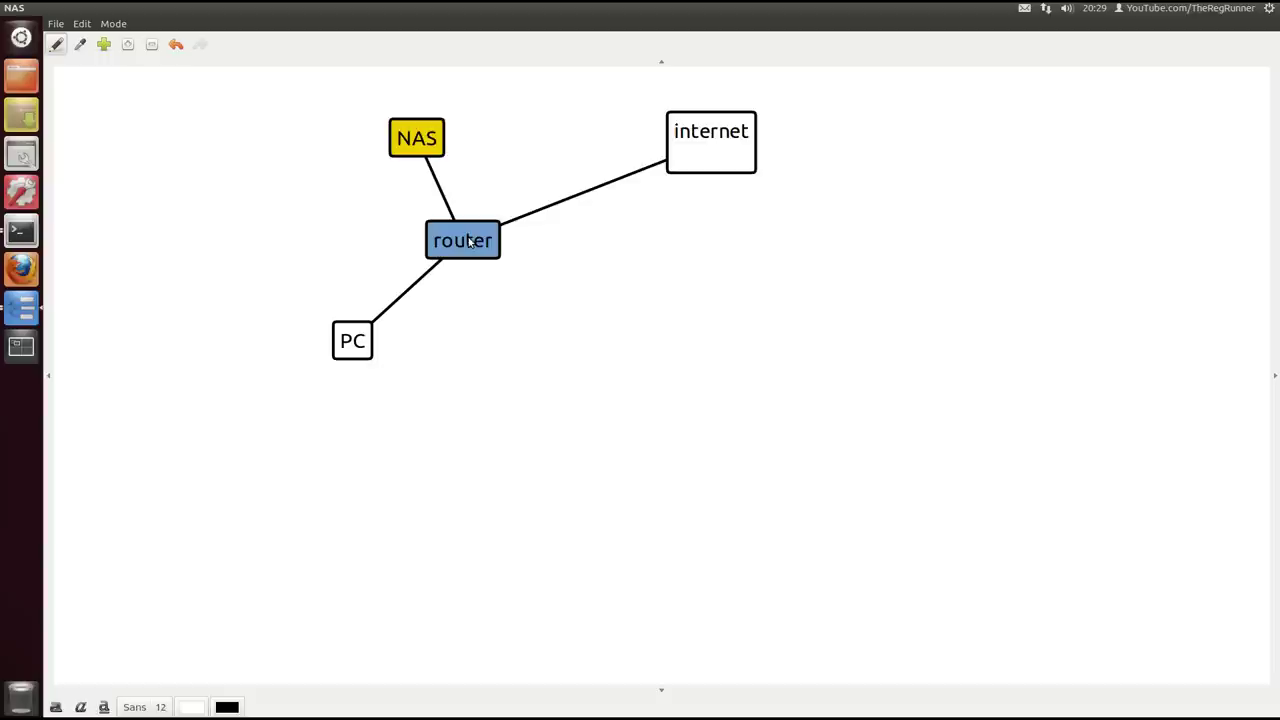
pyautogui.click(522, 344)
pyautogui.write('PC')
pyautogui.click(470, 244)
pyautogui.moveTo(537, 334); pyautogui.dragTo(309, 231)
# Add a third PC thought linked to router, placed below it
pyautogui.click(485, 250)
pyautogui.click(505, 320)
pyautogui.write('PC')
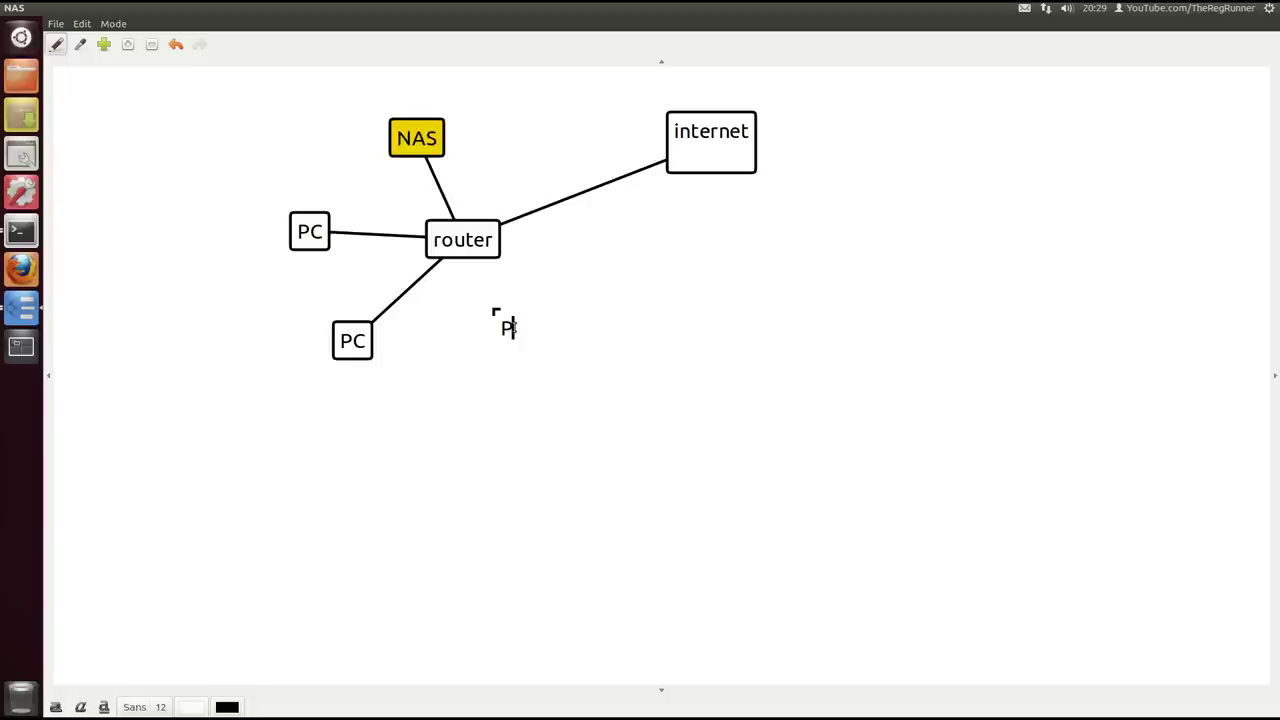
pyautogui.click(474, 240)
pyautogui.moveTo(527, 327); pyautogui.dragTo(494, 344)
# Add a fourth PC thought linked to router and align NAS directly above router
pyautogui.click(470, 242)
pyautogui.click(593, 300)
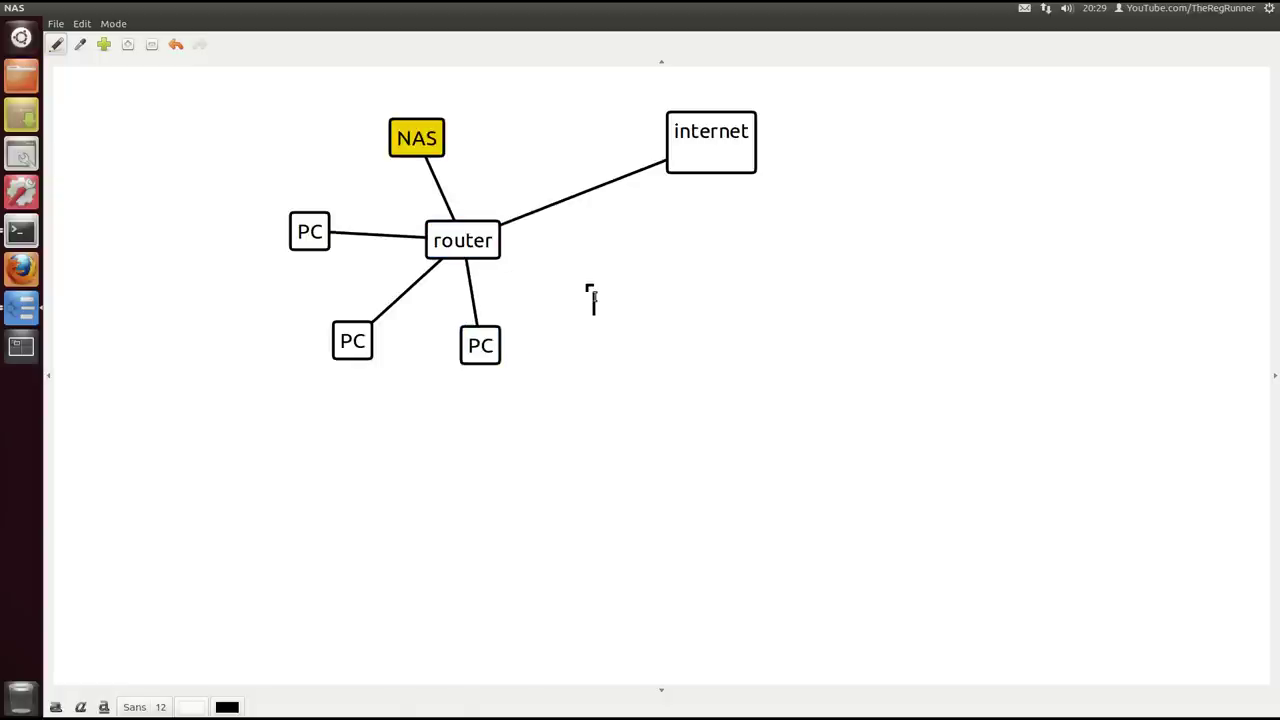
pyautogui.write('PC')
pyautogui.click(464, 242)
pyautogui.moveTo(464, 242); pyautogui.dragTo(483, 229)
pyautogui.moveTo(433, 148); pyautogui.dragTo(493, 127)
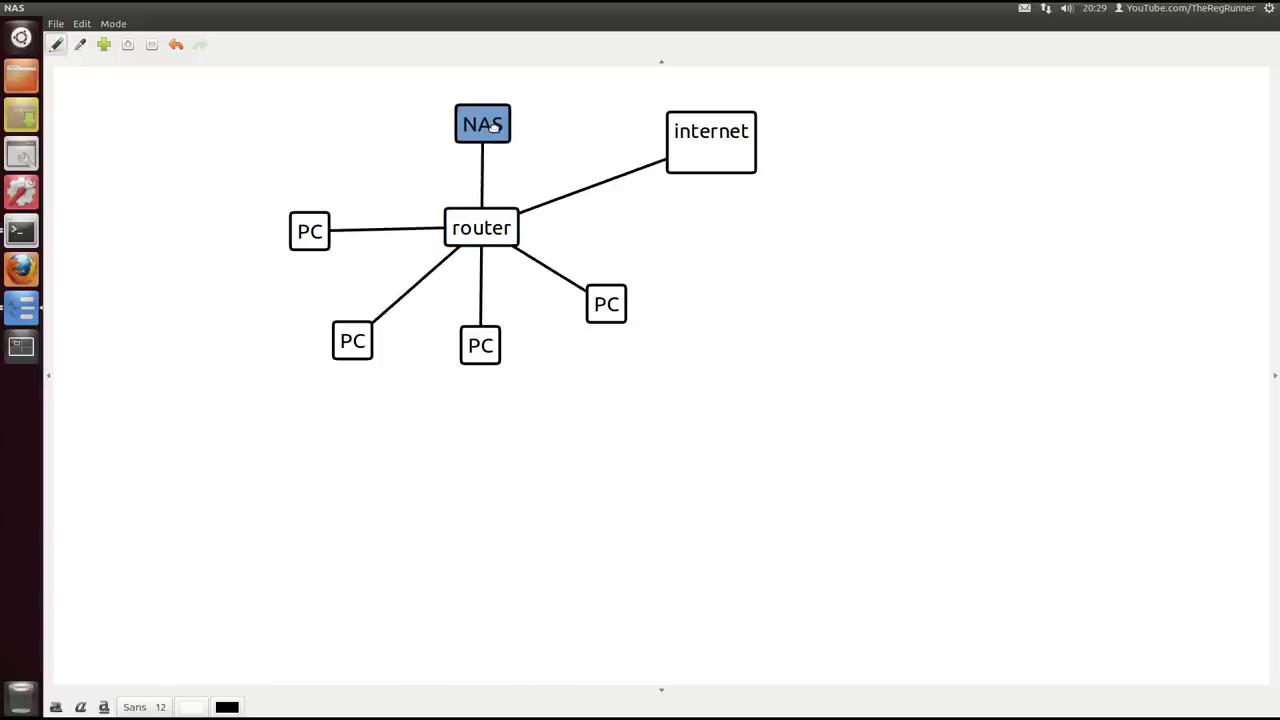
# Zoom and pan the diagram, then shift router up and to the right
pyautogui.scroll(1, 571, 140)
pyautogui.scroll(1, 571, 140)
pyautogui.moveTo(531, 126)
pyautogui.mouseDown()
pyautogui.moveTo(549, 183)
pyautogui.moveTo(657, 337)
pyautogui.moveTo(685, 325)
pyautogui.mouseUp()
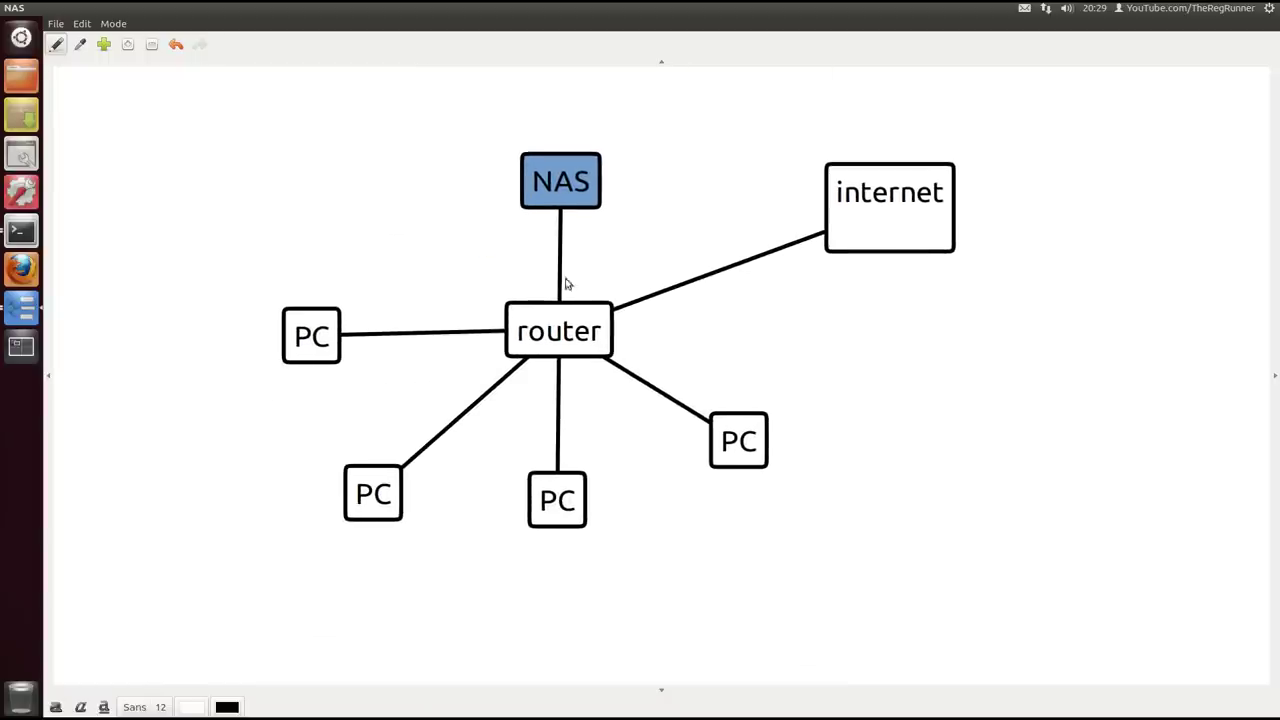
pyautogui.moveTo(580, 336); pyautogui.dragTo(584, 312)
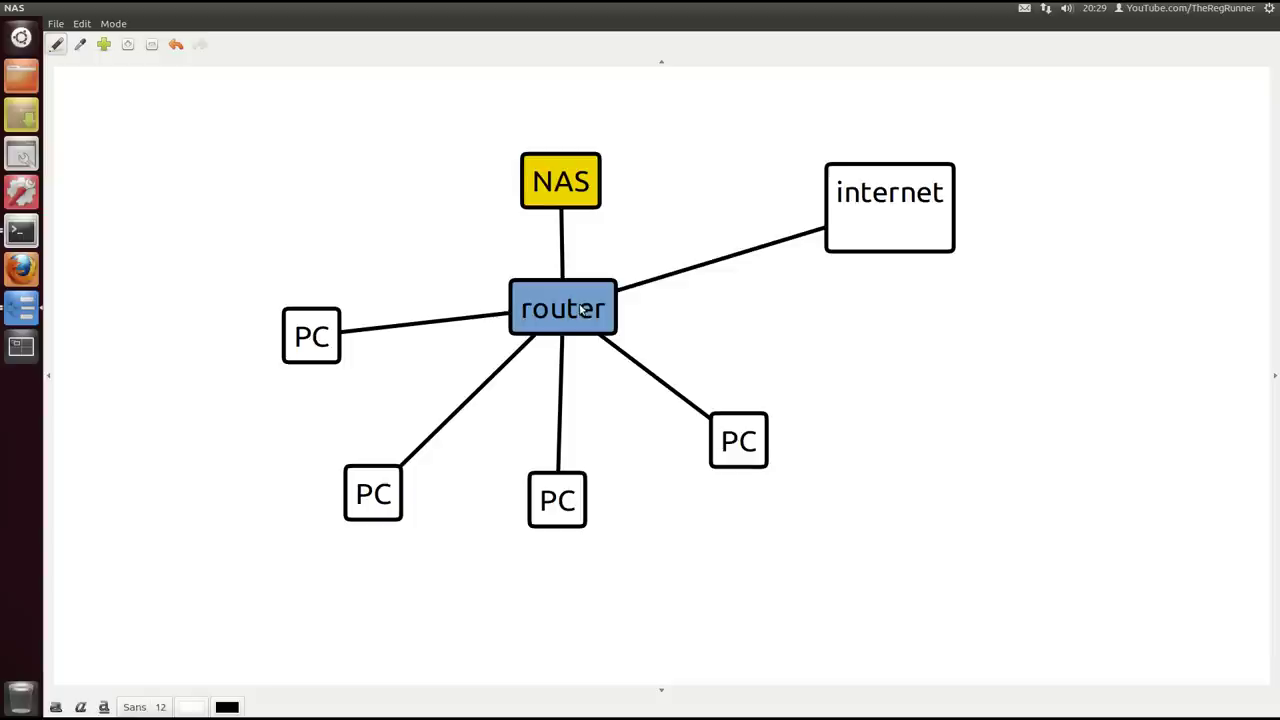
pyautogui.click(714, 440)
pyautogui.moveTo(580, 494); pyautogui.dragTo(577, 494)
pyautogui.click(363, 492)
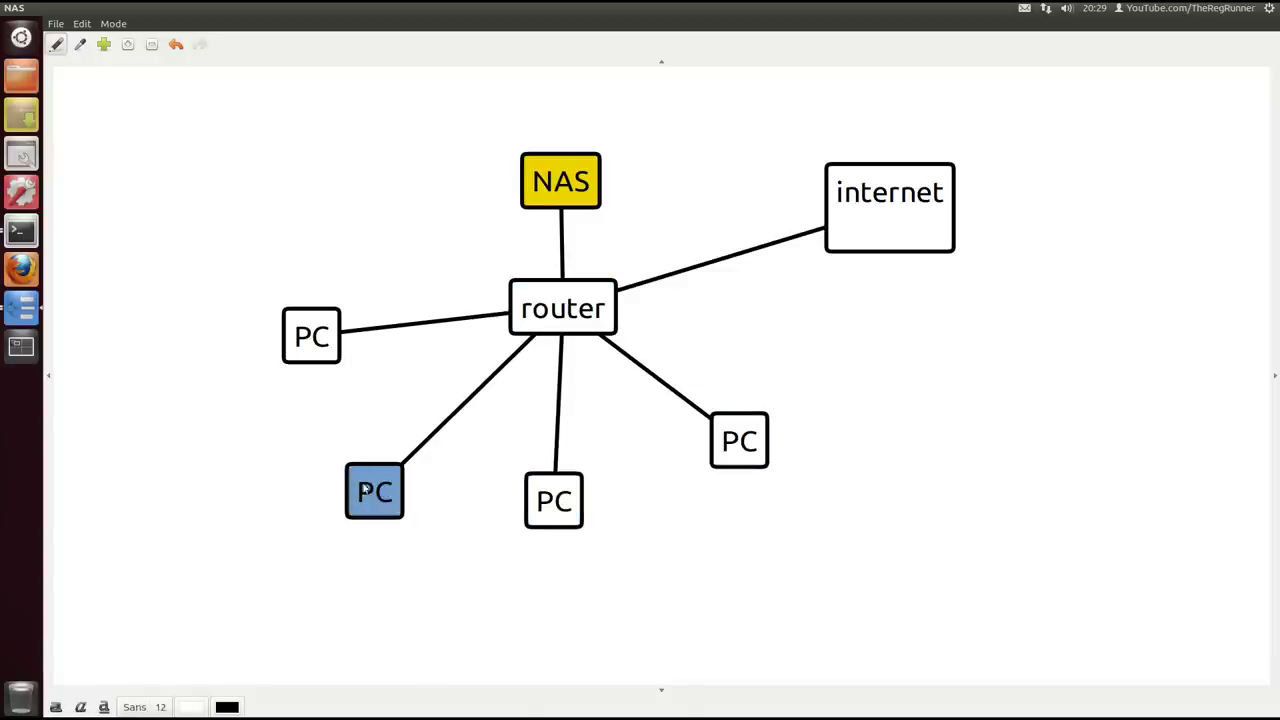
pyautogui.click(323, 362)
pyautogui.click(541, 313)
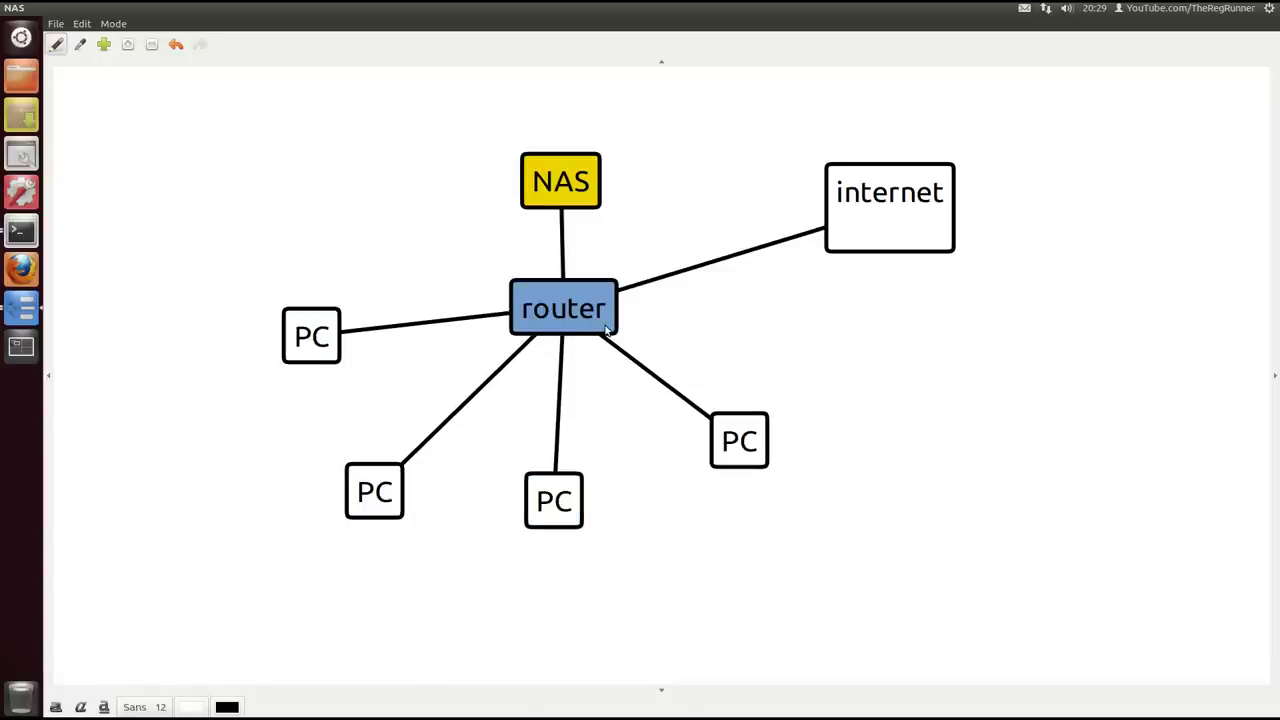
pyautogui.moveTo(600, 326); pyautogui.dragTo(697, 298)
# Move NAS above router, internet further up-right, and pull the PCs toward router
pyautogui.moveTo(563, 188); pyautogui.dragTo(447, 241)
pyautogui.moveTo(735, 445); pyautogui.dragTo(677, 461)
pyautogui.moveTo(874, 231); pyautogui.dragTo(1016, 188)
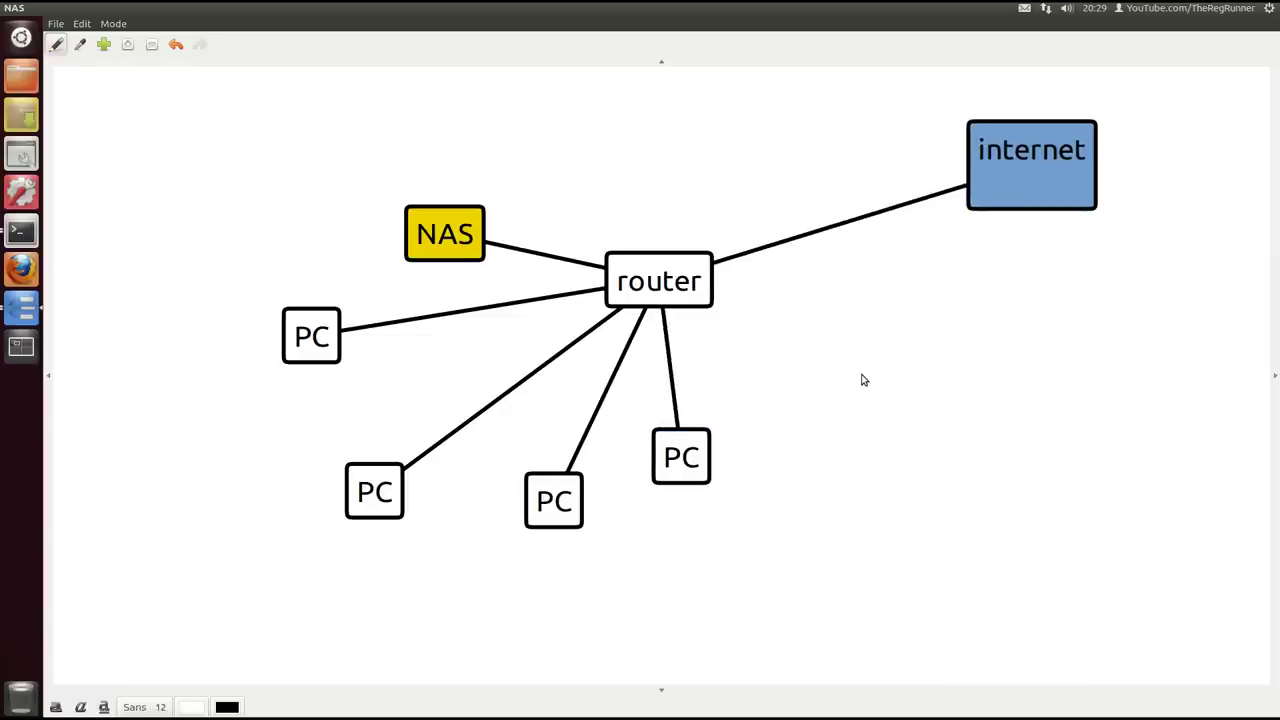
pyautogui.moveTo(338, 344); pyautogui.dragTo(396, 364)
pyautogui.moveTo(376, 477); pyautogui.dragTo(401, 425)
pyautogui.moveTo(531, 478); pyautogui.dragTo(476, 458)
pyautogui.moveTo(690, 462); pyautogui.dragTo(618, 479)
pyautogui.moveTo(459, 237); pyautogui.dragTo(607, 199)
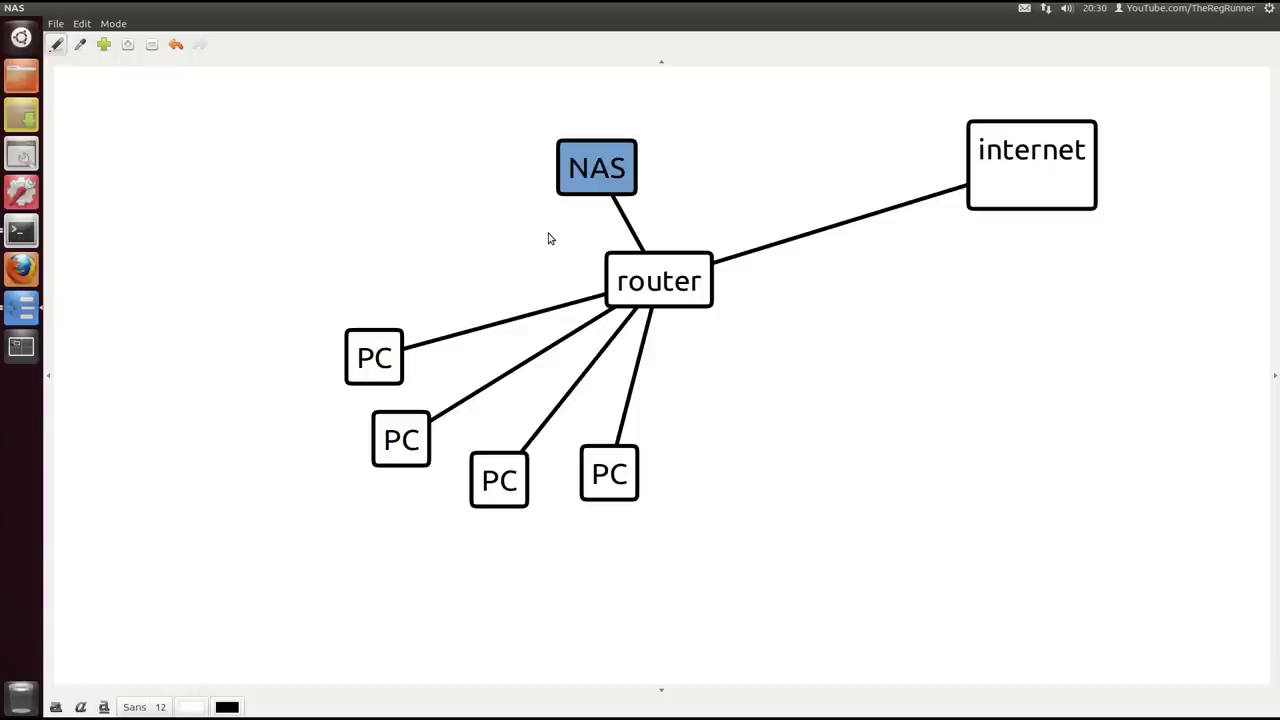
# Fine-tune the PC, NAS and router positions into an even fan, then close the map
pyautogui.moveTo(604, 470); pyautogui.dragTo(841, 459)
pyautogui.click(390, 358)
pyautogui.moveTo(390, 358); pyautogui.dragTo(414, 229)
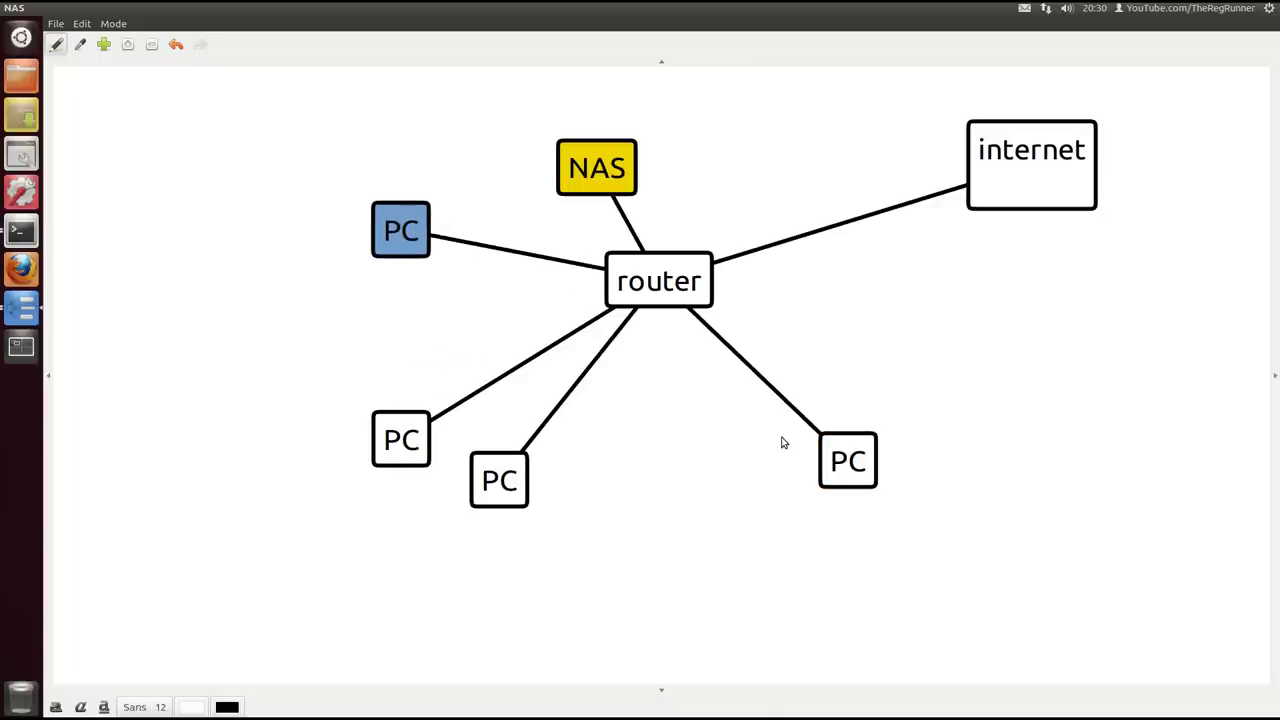
pyautogui.click(603, 167)
pyautogui.moveTo(603, 167); pyautogui.dragTo(676, 128)
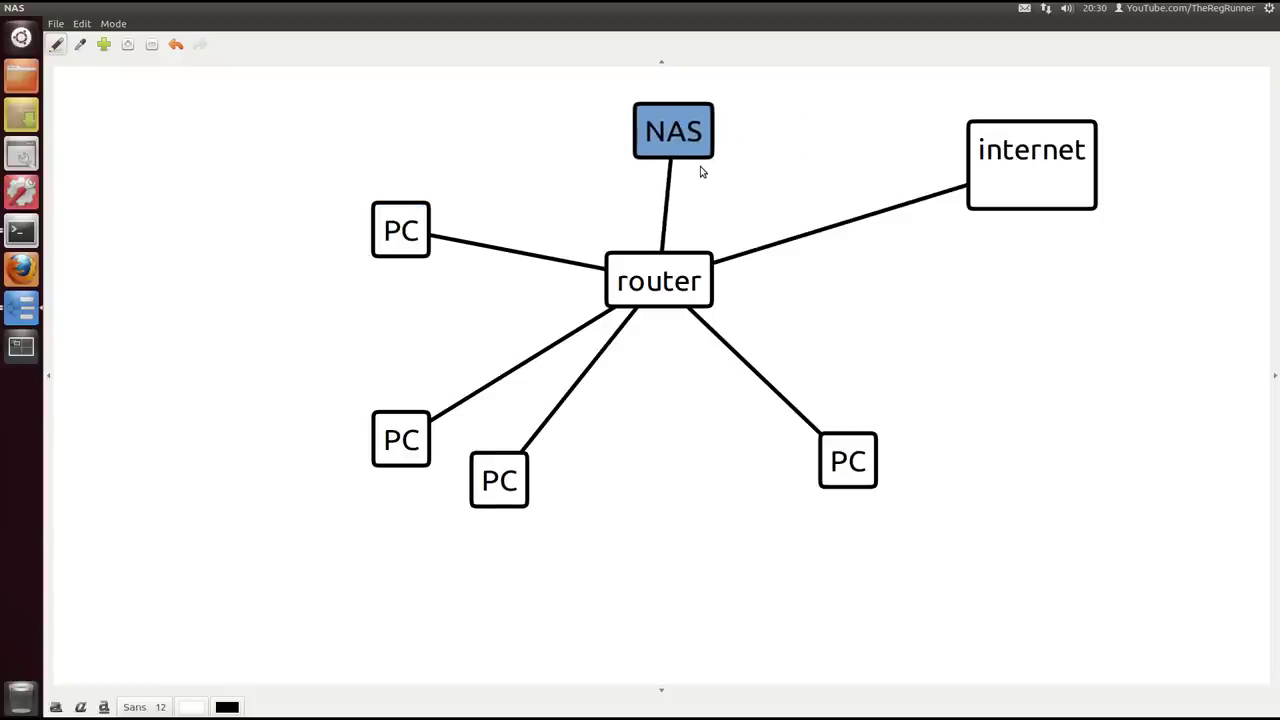
pyautogui.moveTo(414, 235); pyautogui.dragTo(415, 265)
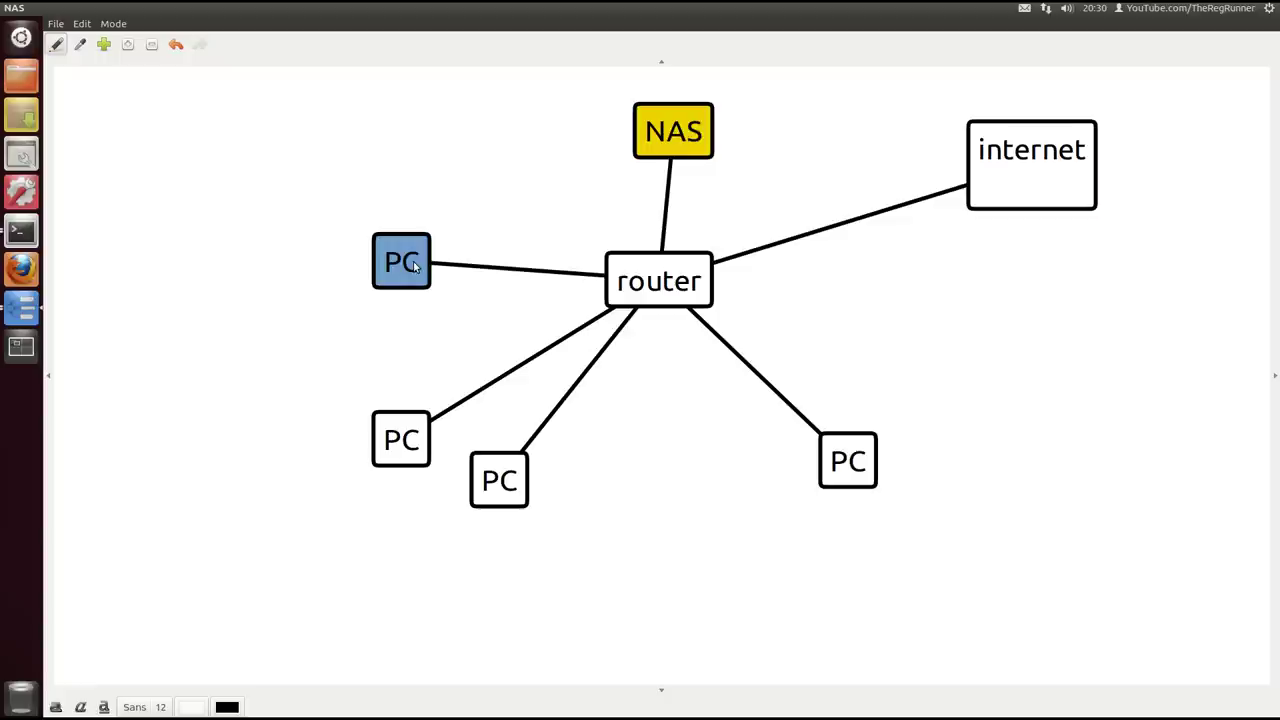
pyautogui.moveTo(668, 158); pyautogui.dragTo(669, 166)
pyautogui.moveTo(658, 270); pyautogui.dragTo(642, 266)
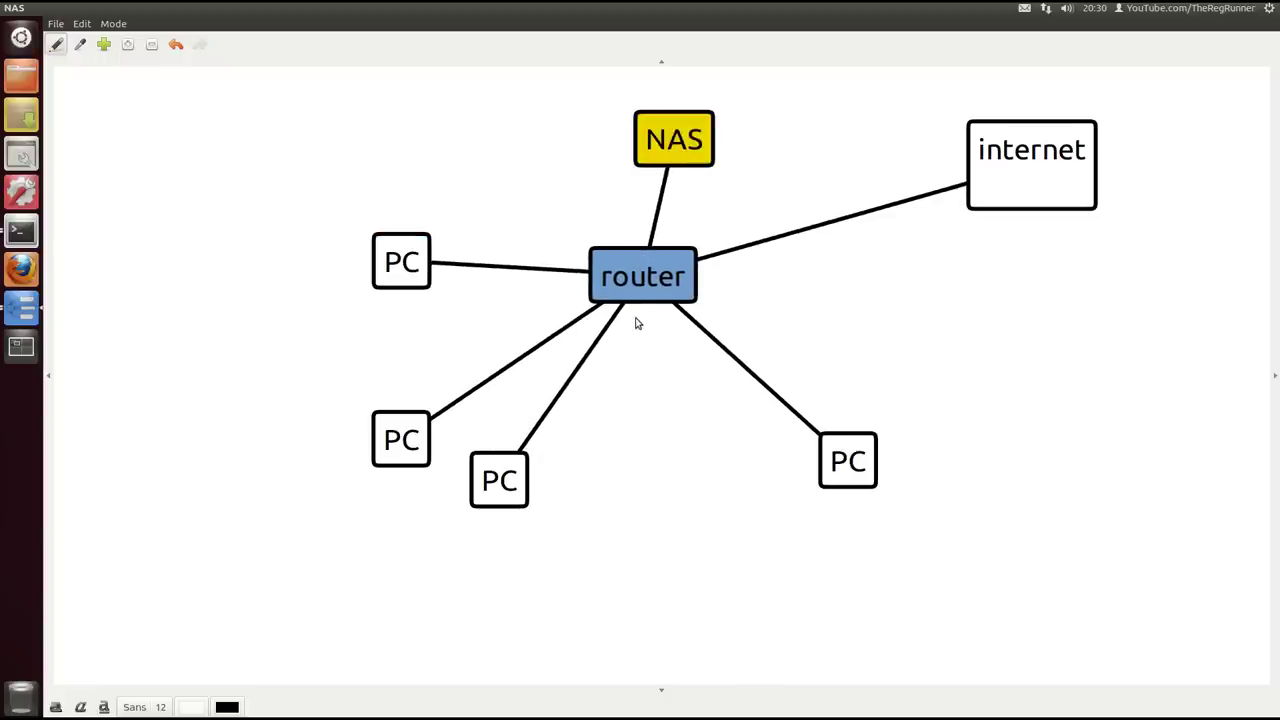
pyautogui.moveTo(426, 281); pyautogui.dragTo(435, 266)
pyautogui.moveTo(850, 458); pyautogui.dragTo(789, 440)
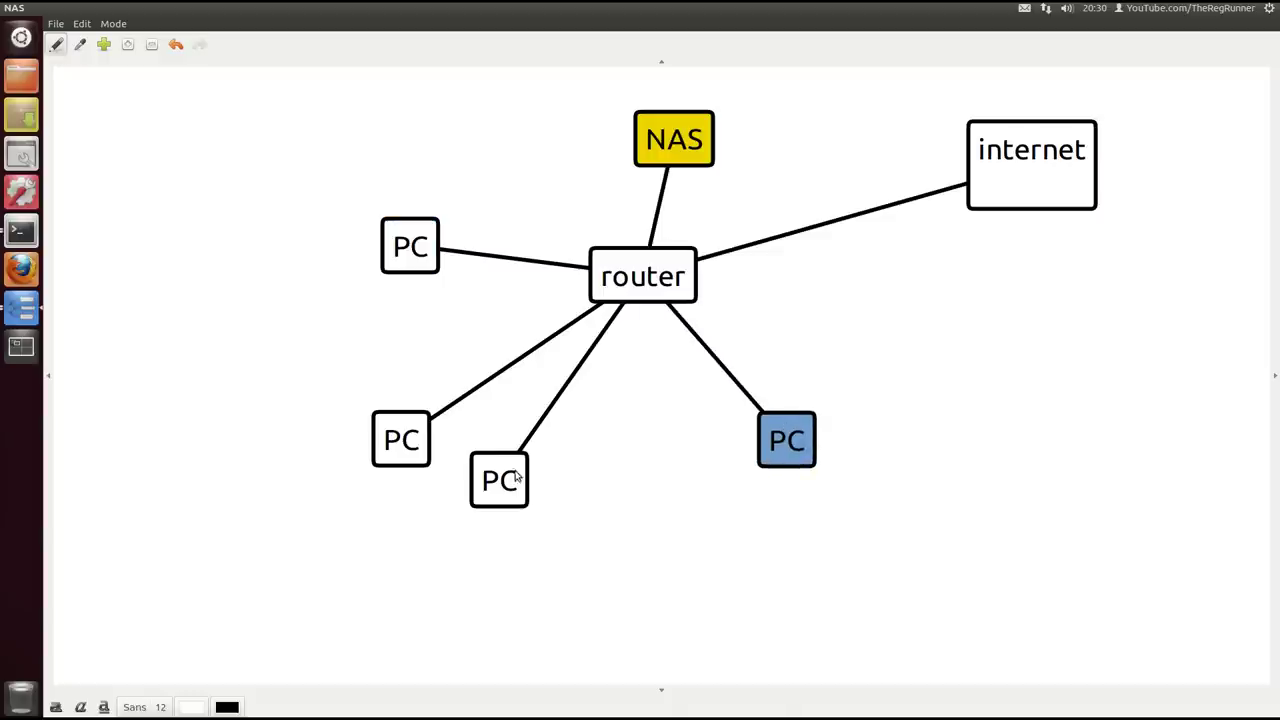
pyautogui.moveTo(517, 478); pyautogui.dragTo(529, 472)
pyautogui.moveTo(415, 248); pyautogui.dragTo(432, 234)
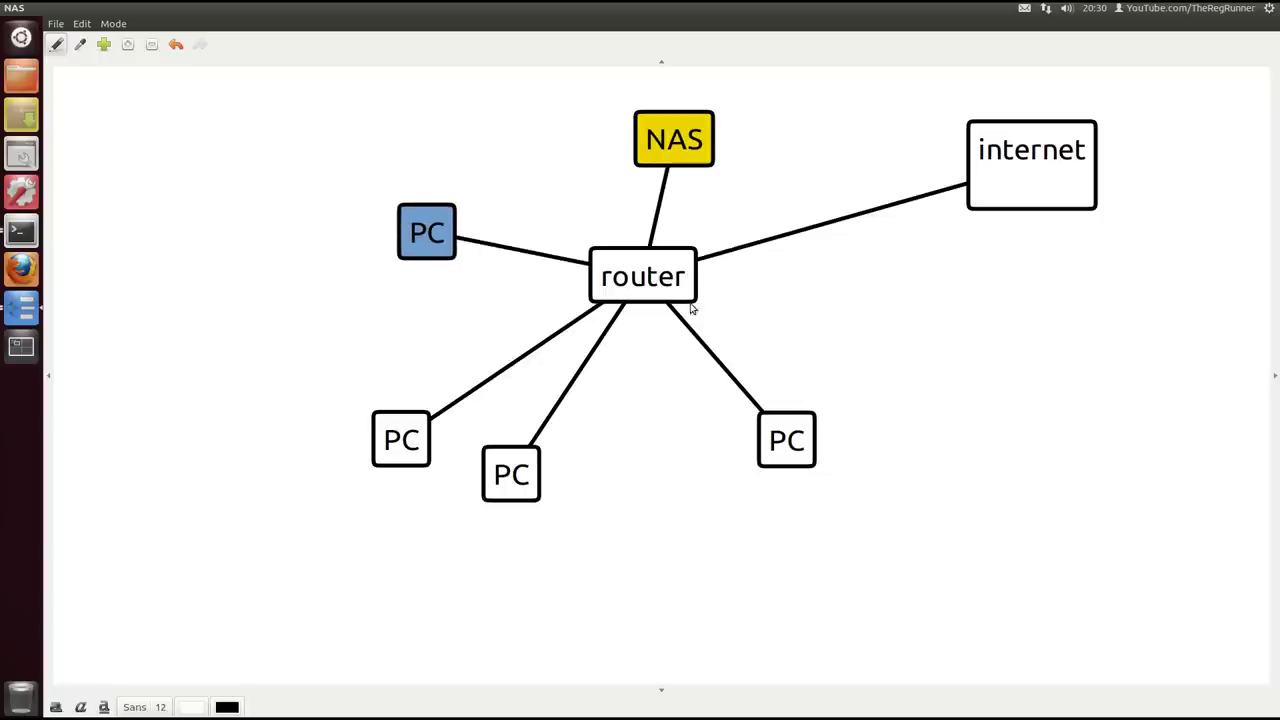
pyautogui.moveTo(645, 283)
pyautogui.mouseDown()
pyautogui.moveTo(648, 273)
pyautogui.moveTo(642, 284)
pyautogui.mouseUp()
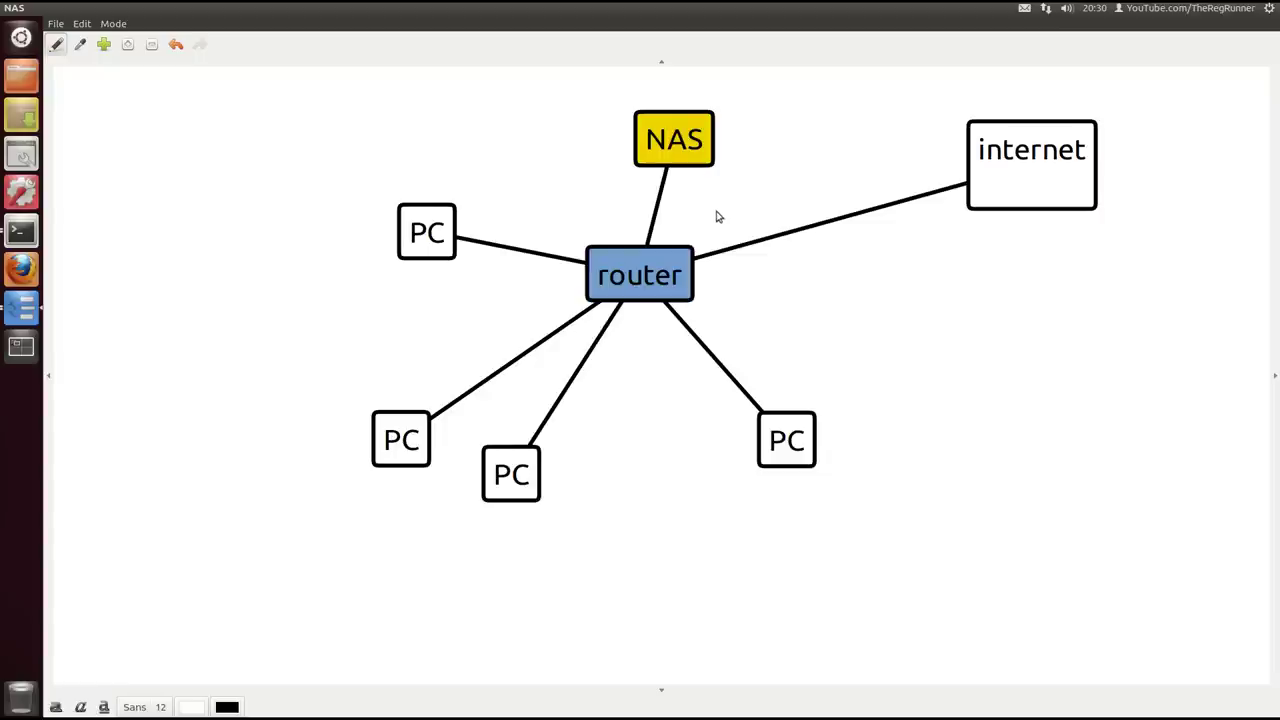
pyautogui.click(694, 152)
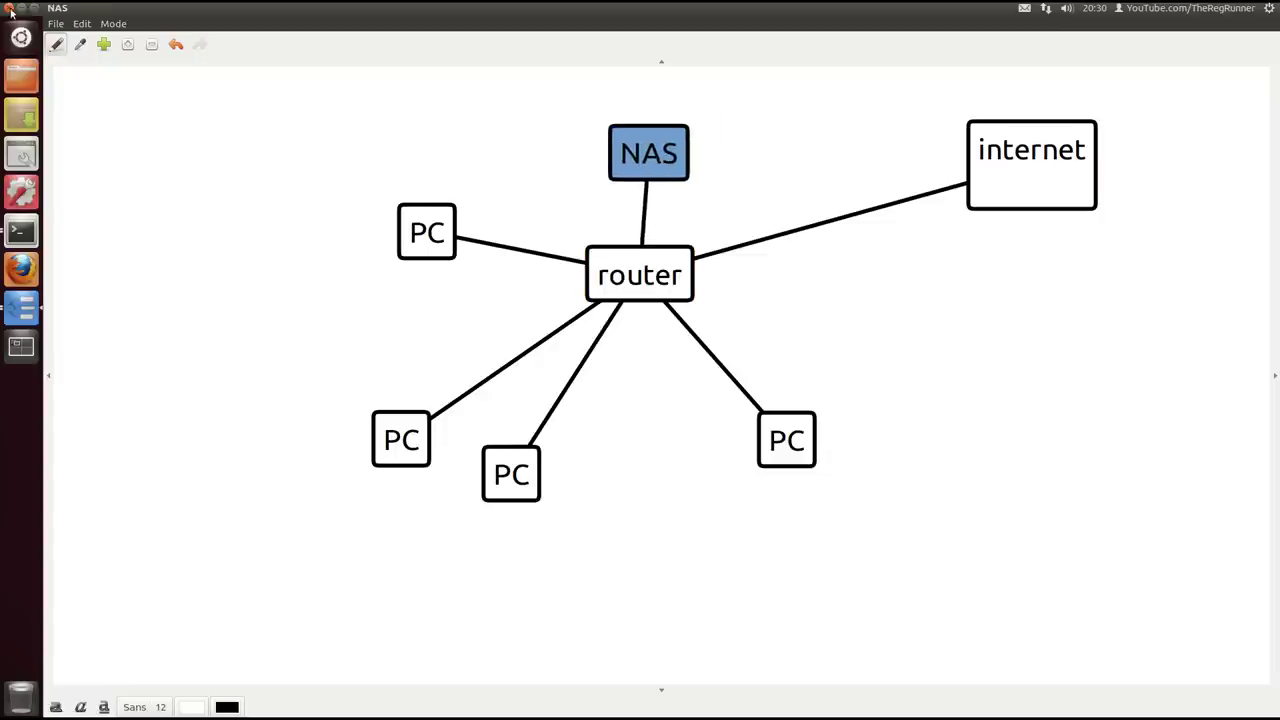
pyautogui.click(10, 8)
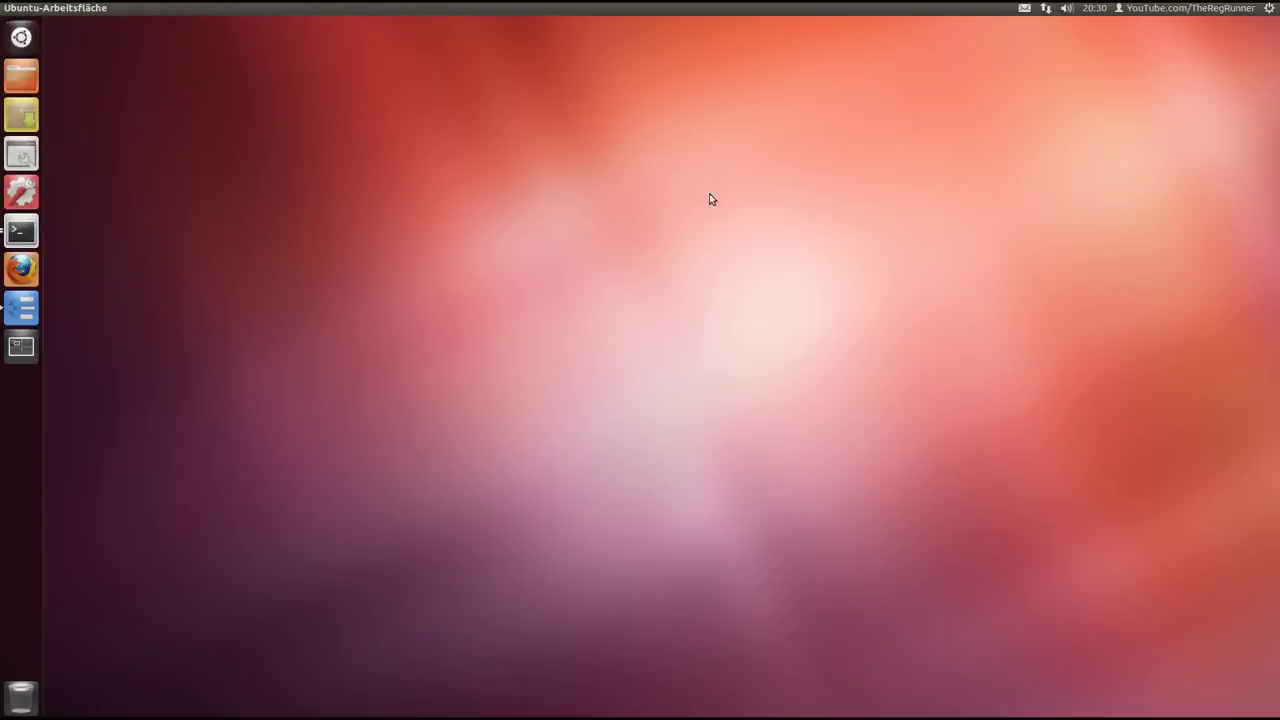
# Open LS-GL_manual.pdf at page 4, Connecting your LinkStation, then show Labyrinth's map list
pyautogui.hotkey('ctrl', 'alt', 't')
pyautogui.doubleClick(519, 190)
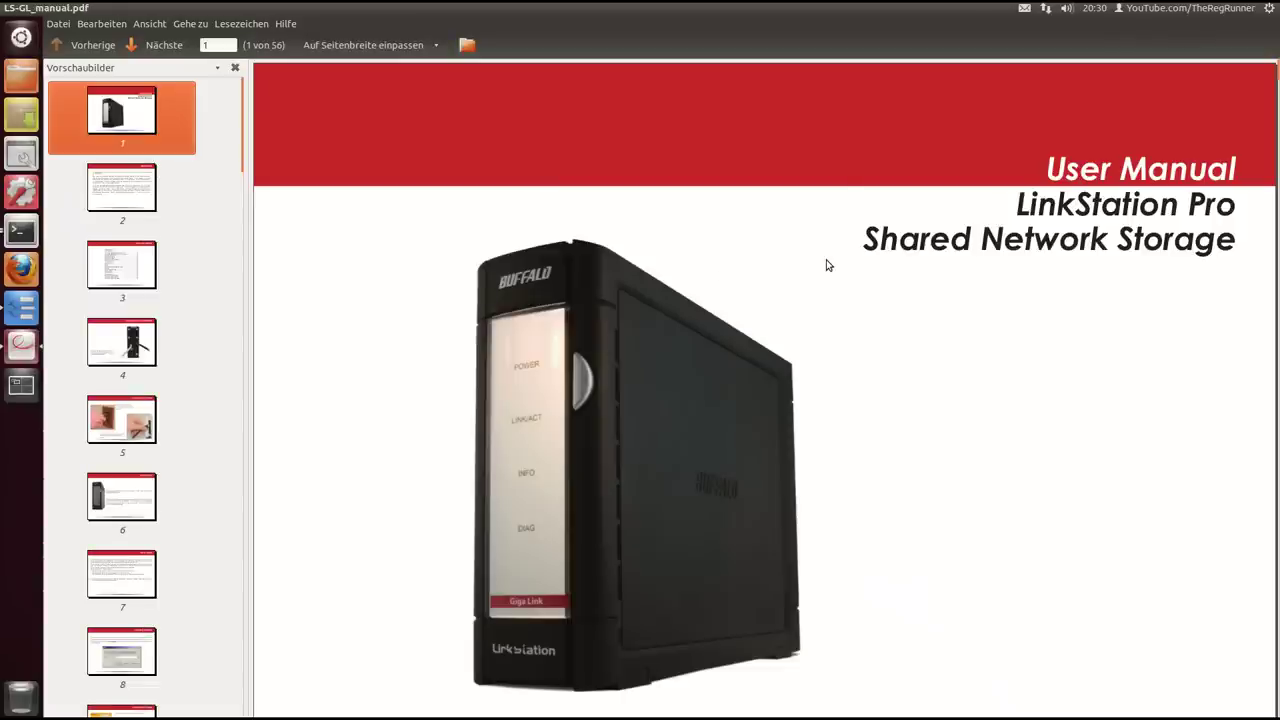
pyautogui.scroll(-1, 827, 265)
pyautogui.scroll(-1, 829, 268)
pyautogui.scroll(1, 830, 271)
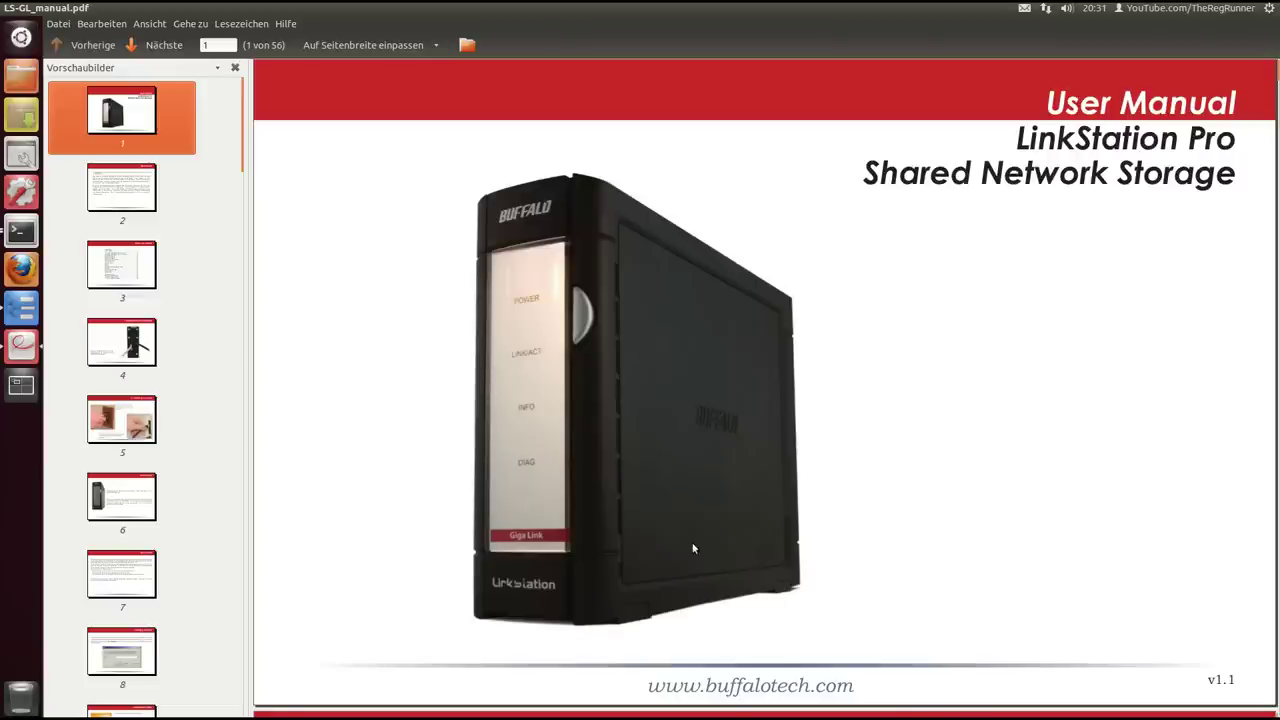
pyautogui.click(144, 350)
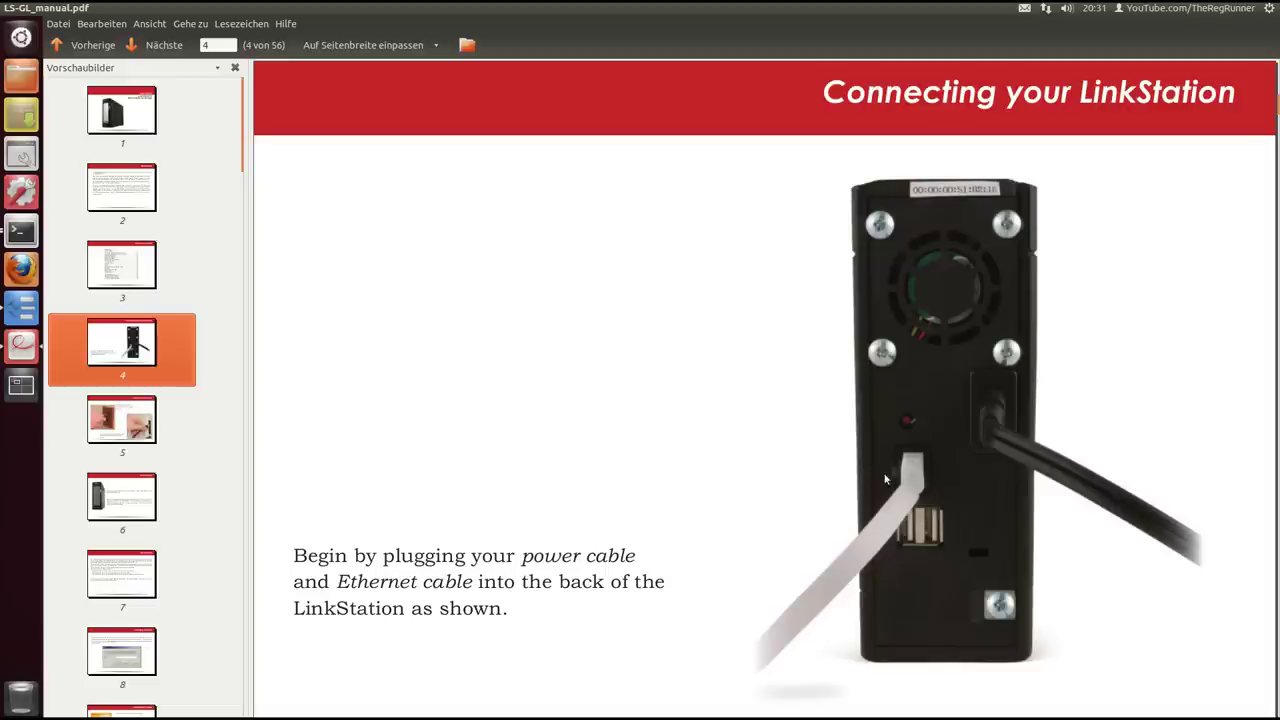
pyautogui.click(26, 314)
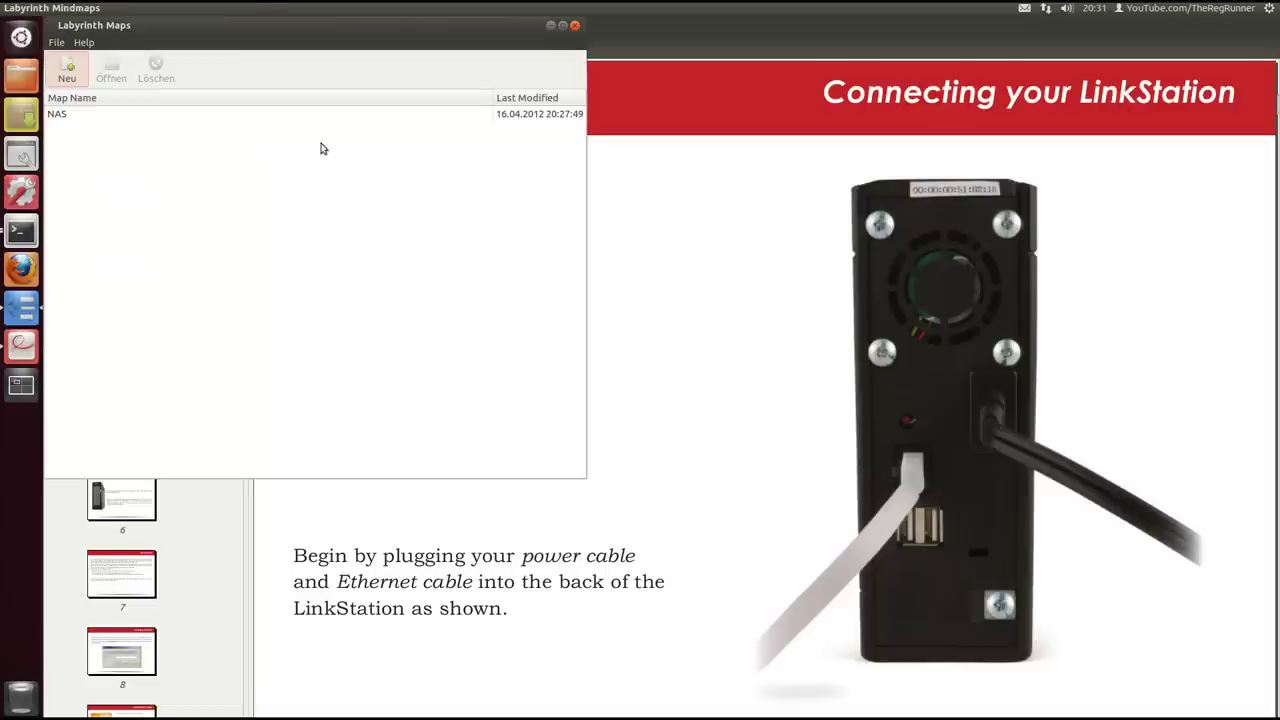
# Reopen the NAS map, add a Strom thought beside NAS, and return to the manual
pyautogui.doubleClick(70, 114)
pyautogui.moveTo(648, 158); pyautogui.dragTo(657, 192)
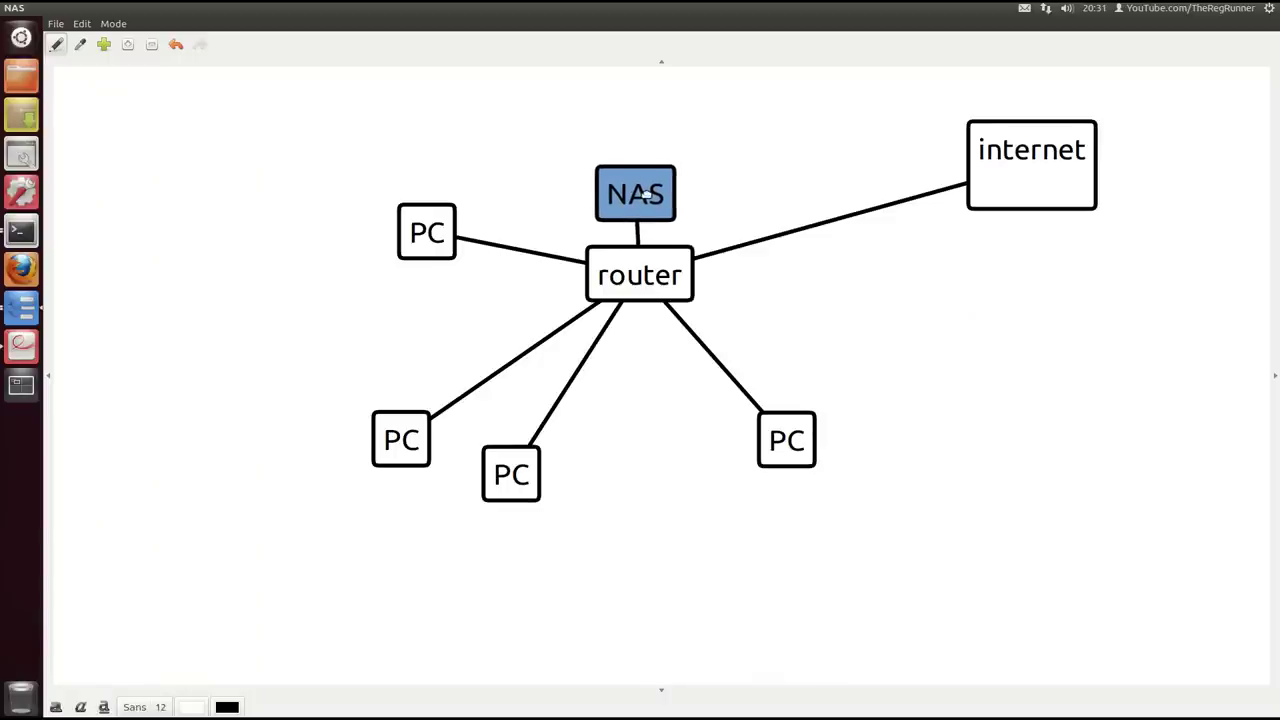
pyautogui.click(645, 100)
pyautogui.write('Strom')
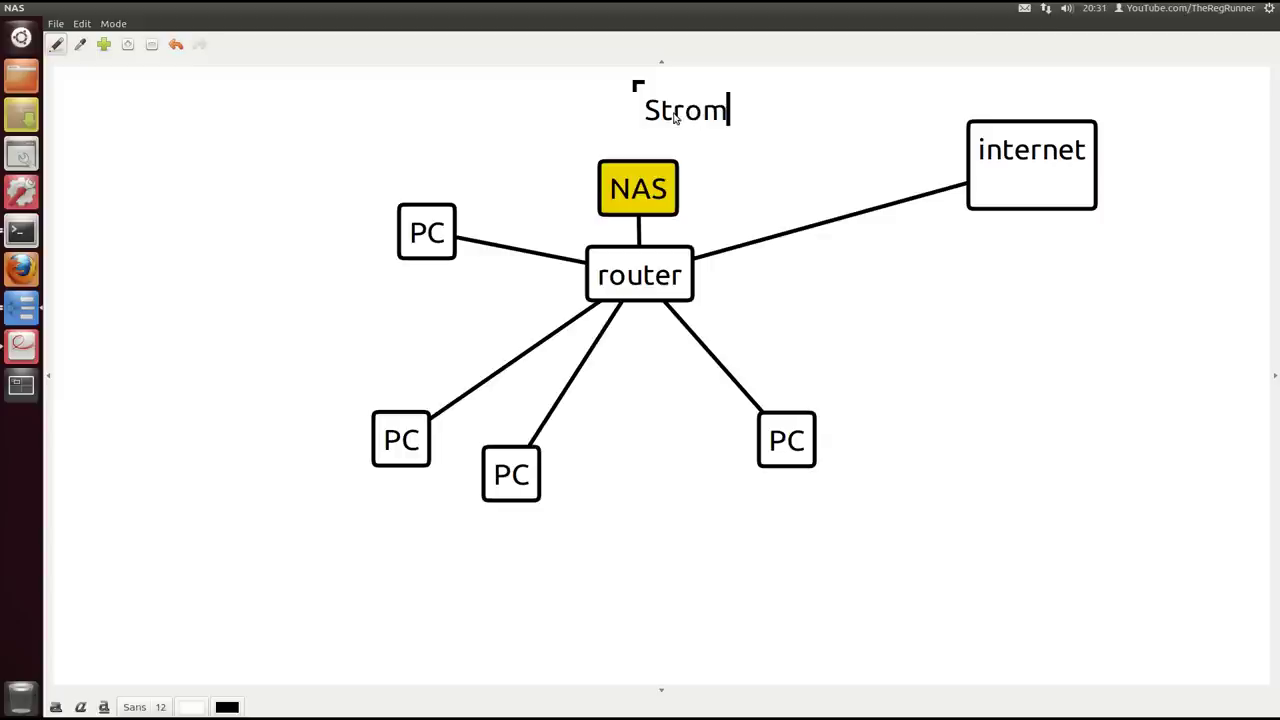
pyautogui.moveTo(665, 170); pyautogui.dragTo(538, 115)
pyautogui.moveTo(714, 116); pyautogui.dragTo(698, 166)
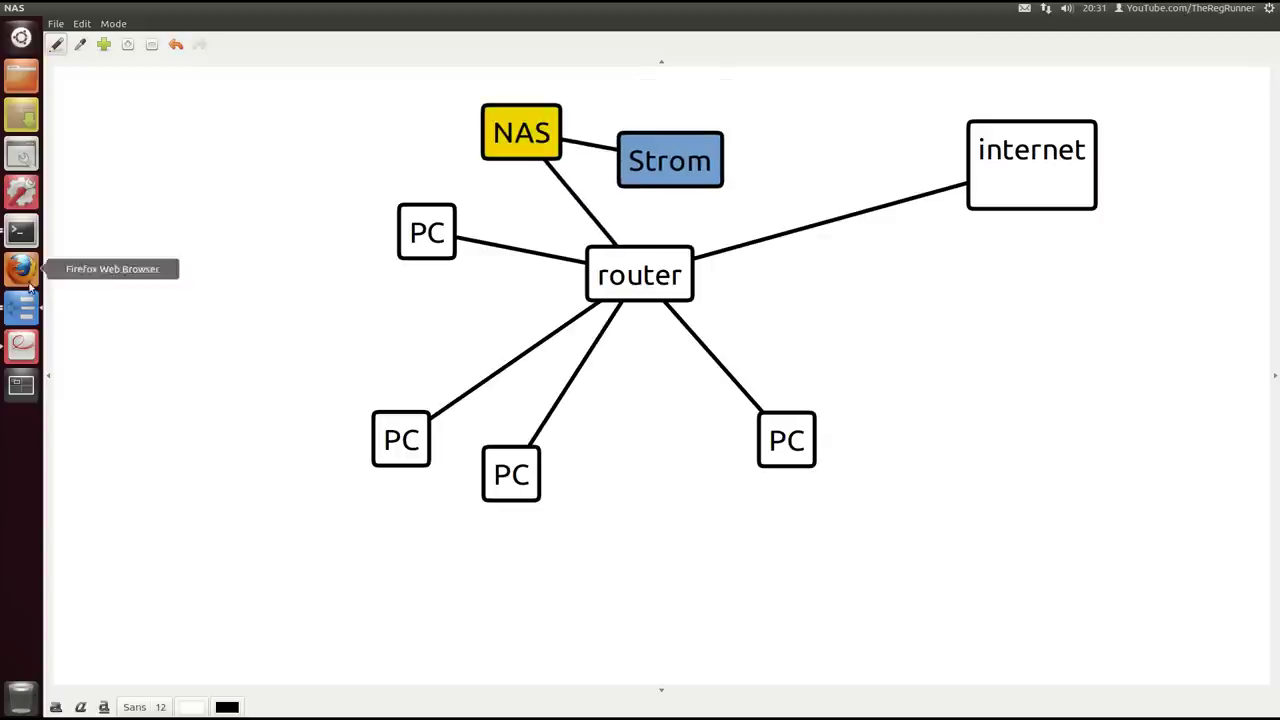
pyautogui.click(22, 346)
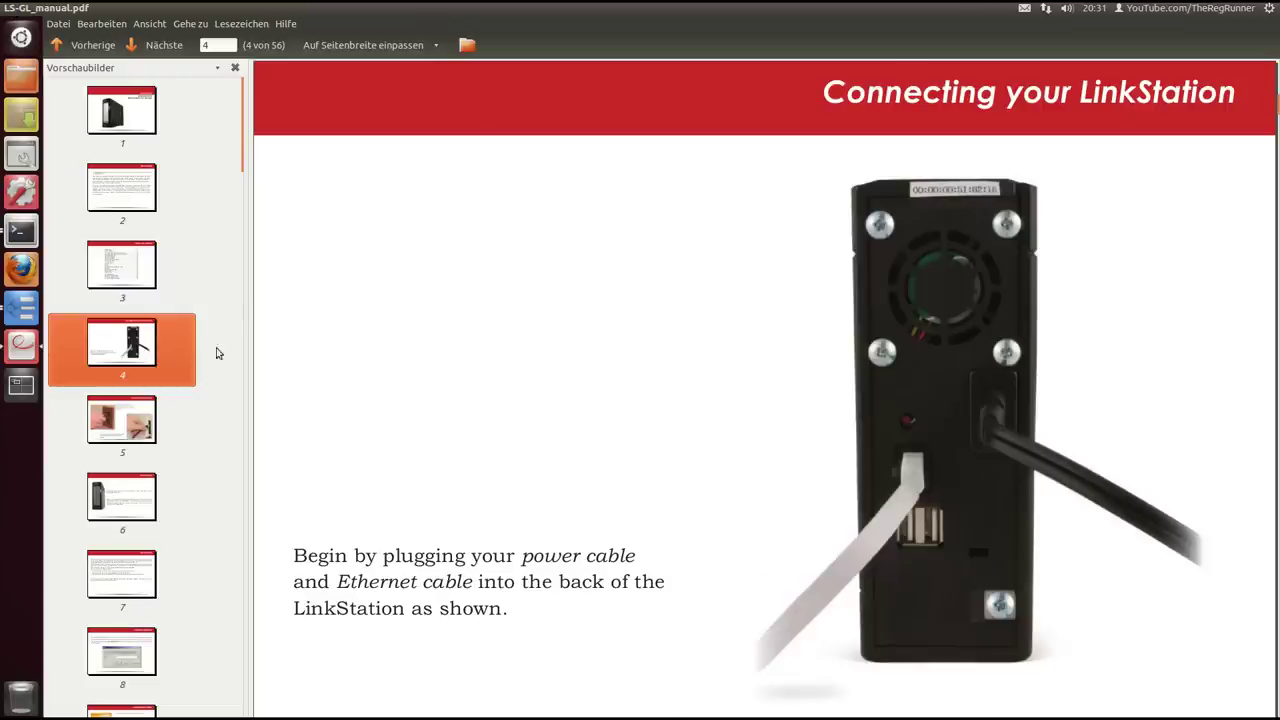
# Go back to page 1, the LinkStation Pro User Manual title page
pyautogui.click(123, 114)
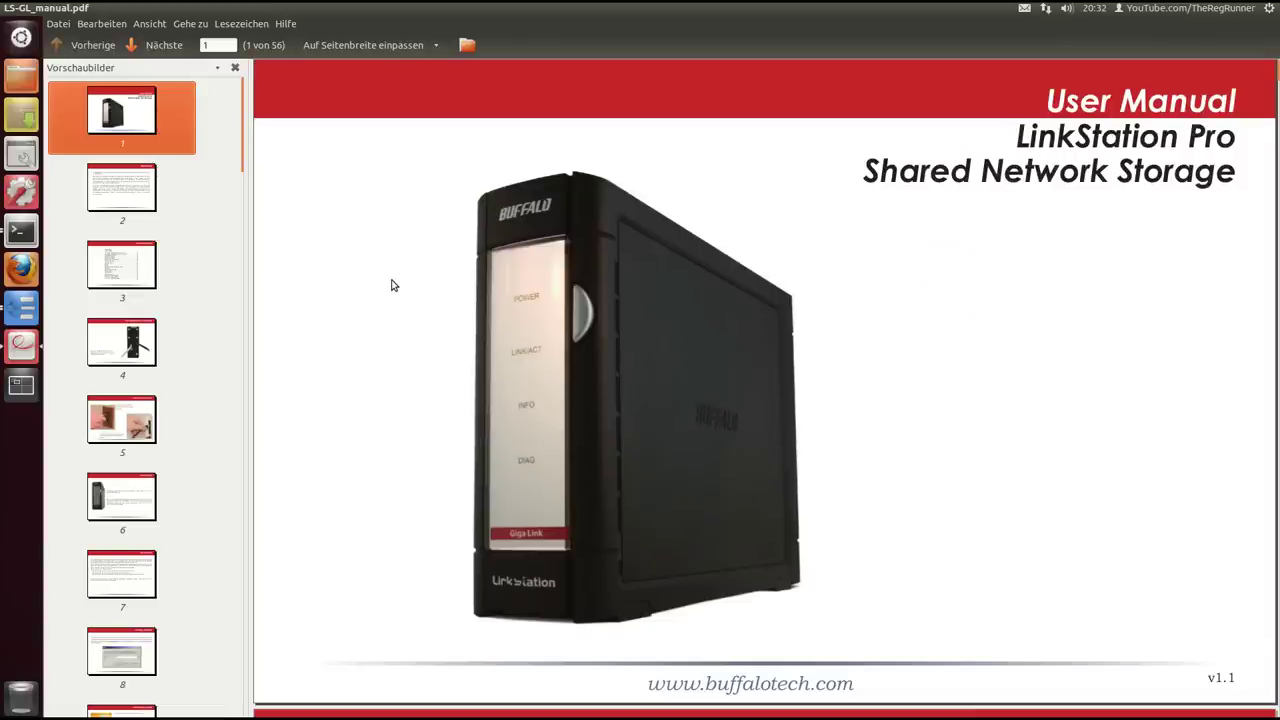
# Close the manual, add a NAS2 thought linked to router, and delete the Strom node
pyautogui.hotkey('ctrl', 'w')
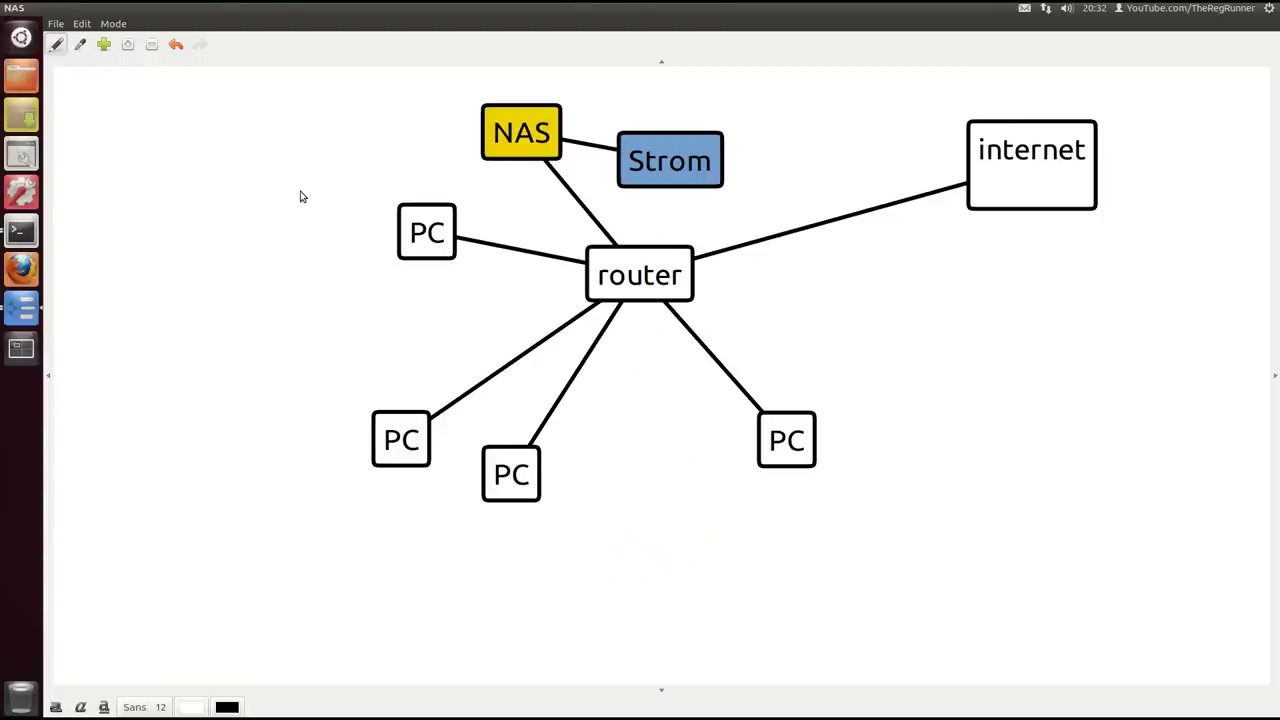
pyautogui.moveTo(516, 156); pyautogui.dragTo(505, 160)
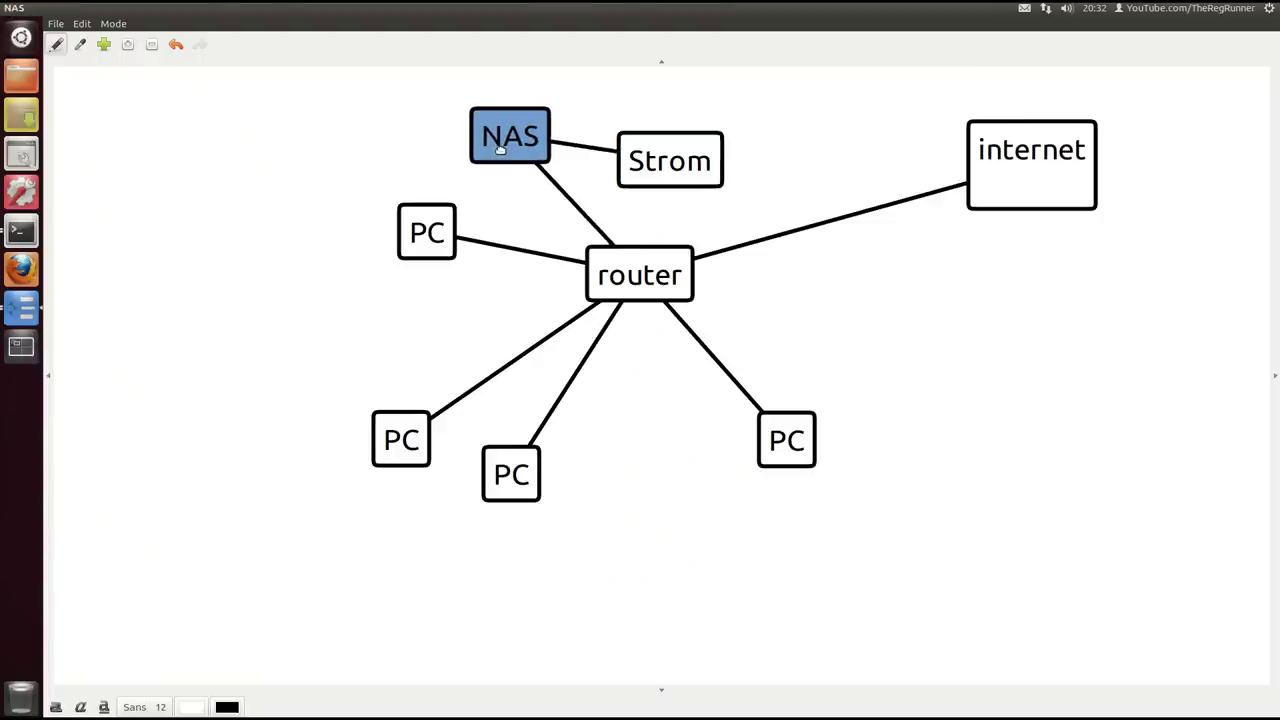
pyautogui.click(689, 272)
pyautogui.click(818, 320)
pyautogui.write('NAS2')
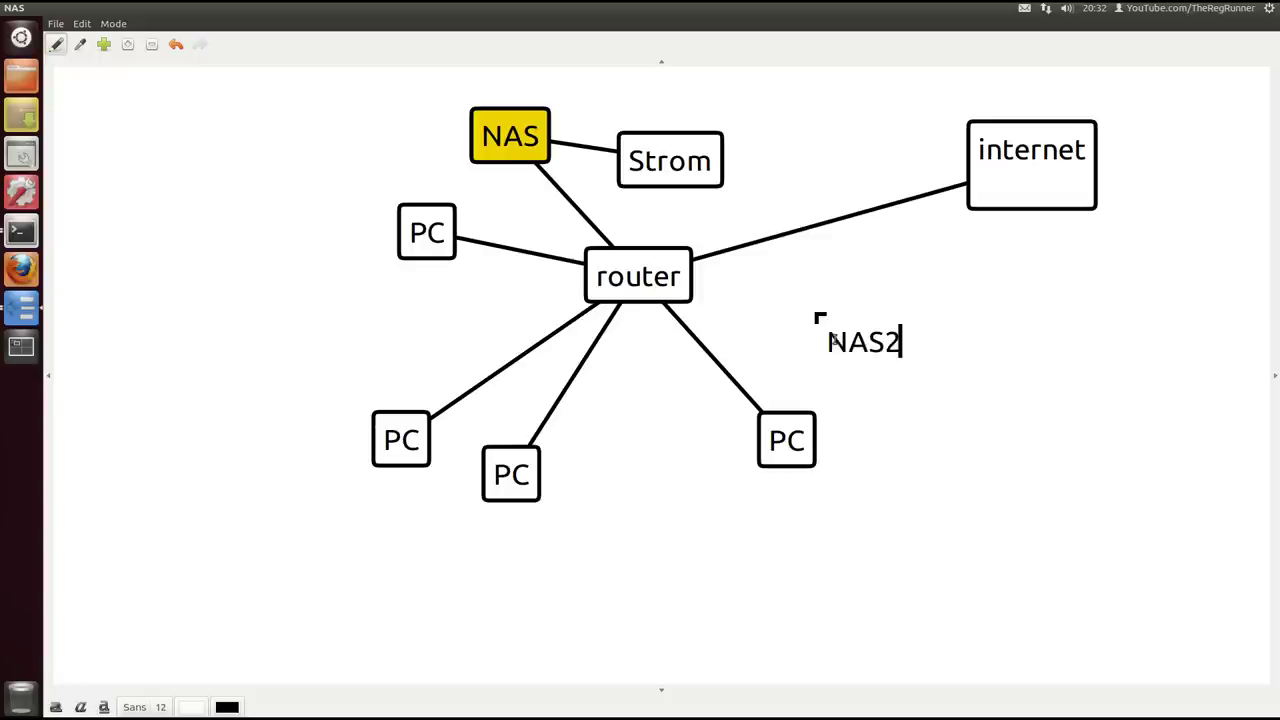
pyautogui.click(668, 290)
pyautogui.moveTo(700, 177); pyautogui.dragTo(352, 125)
pyautogui.moveTo(487, 131); pyautogui.dragTo(682, 137)
pyautogui.click(339, 126)
pyautogui.press('Delete')
# Rearrange router and a PC, delete NAS2, and place NAS just above router
pyautogui.moveTo(881, 341); pyautogui.dragTo(824, 316)
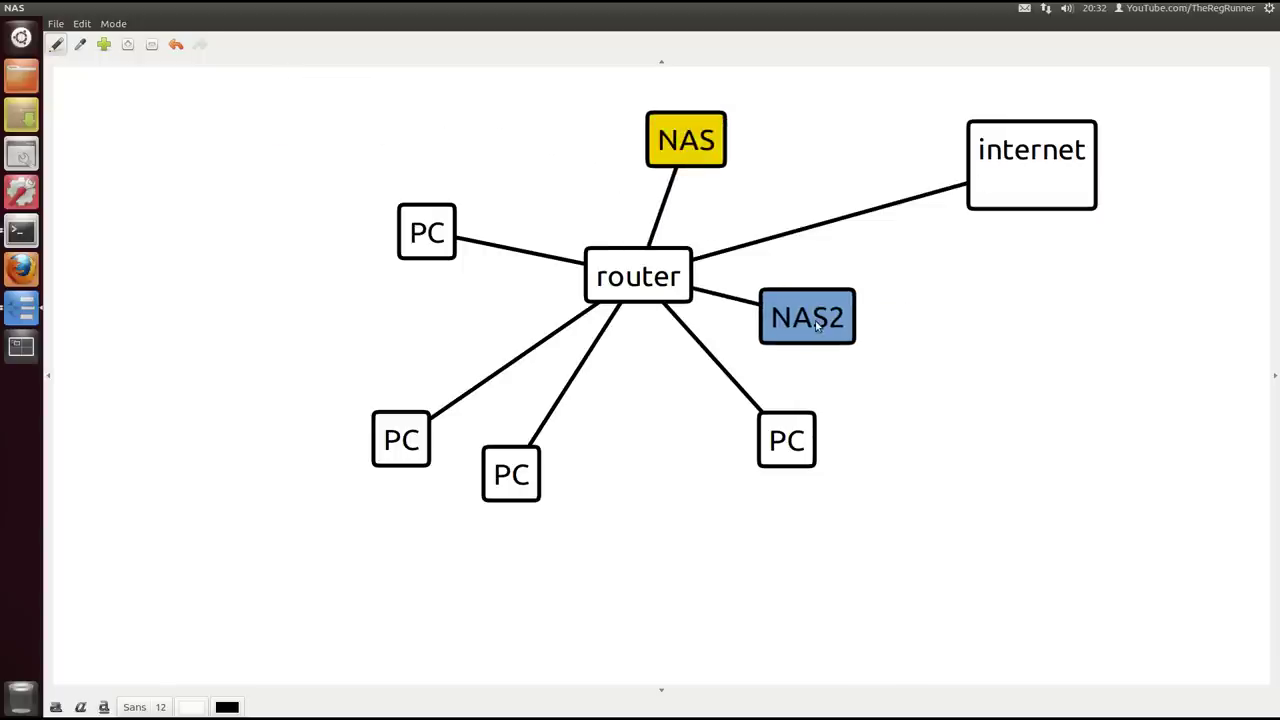
pyautogui.moveTo(690, 147); pyautogui.dragTo(178, 121)
pyautogui.moveTo(810, 317); pyautogui.dragTo(1083, 504)
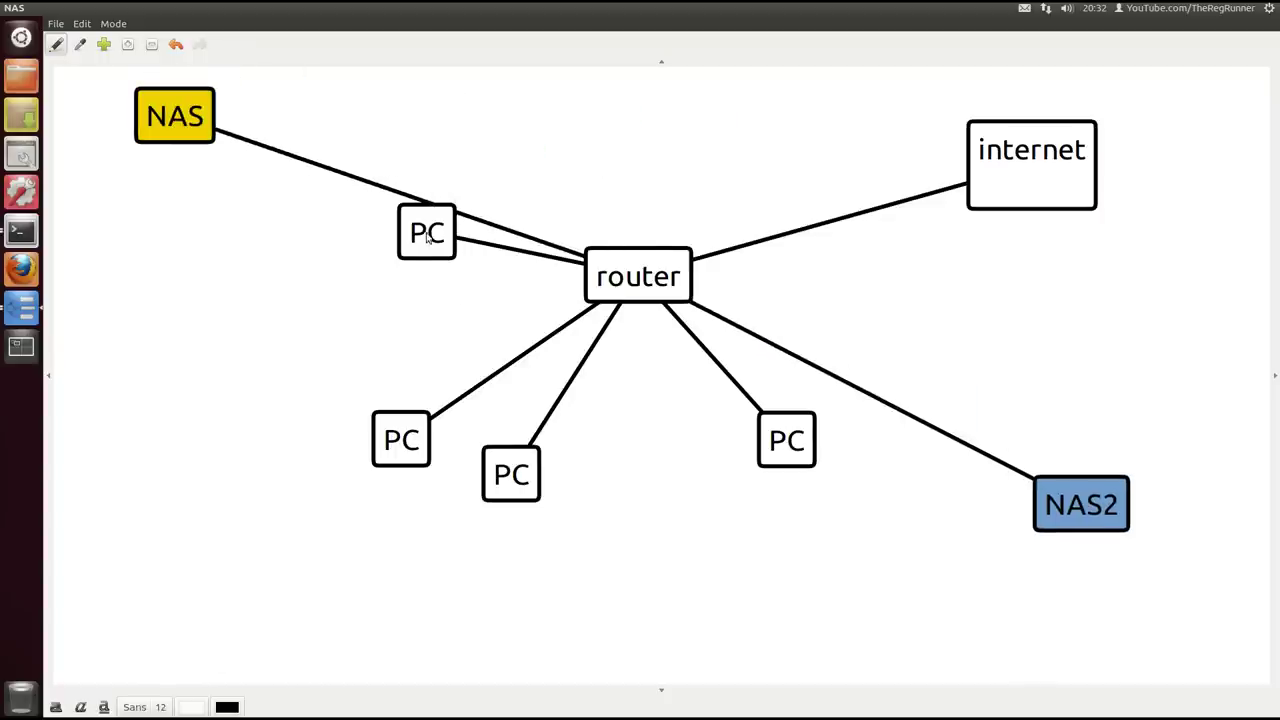
pyautogui.moveTo(427, 236); pyautogui.dragTo(405, 305)
pyautogui.moveTo(797, 433); pyautogui.dragTo(662, 470)
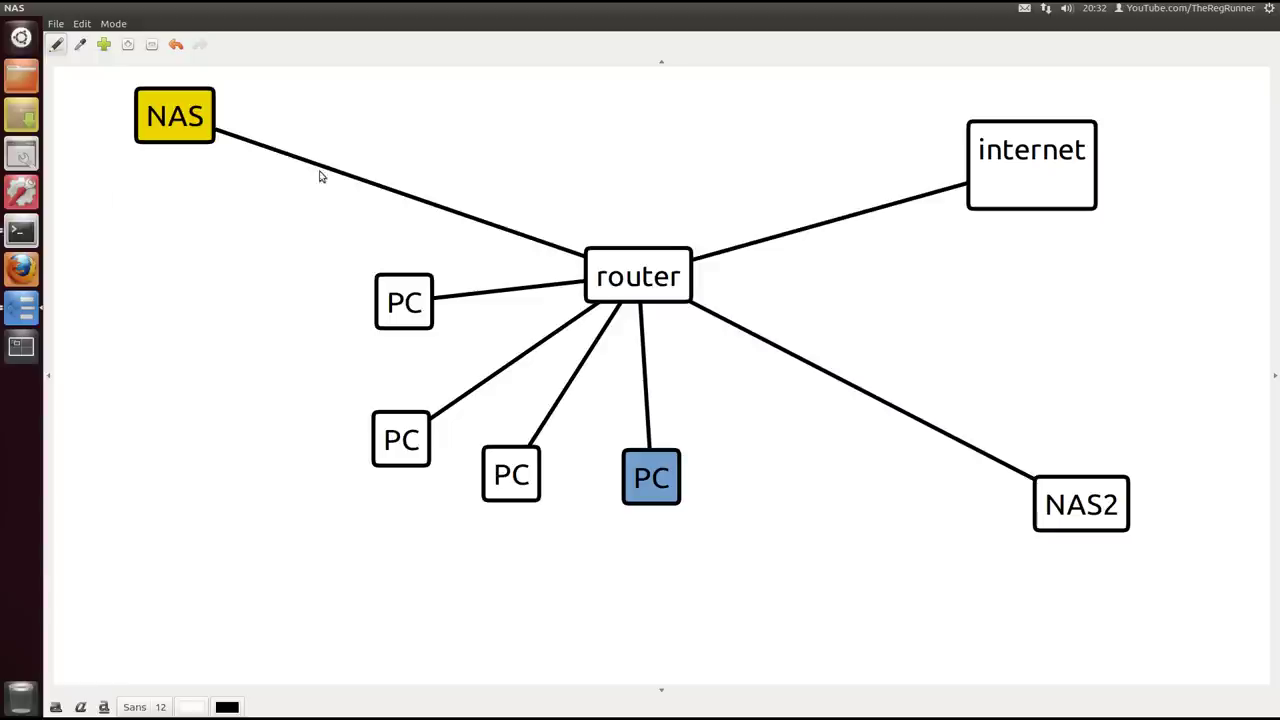
pyautogui.click(1091, 514)
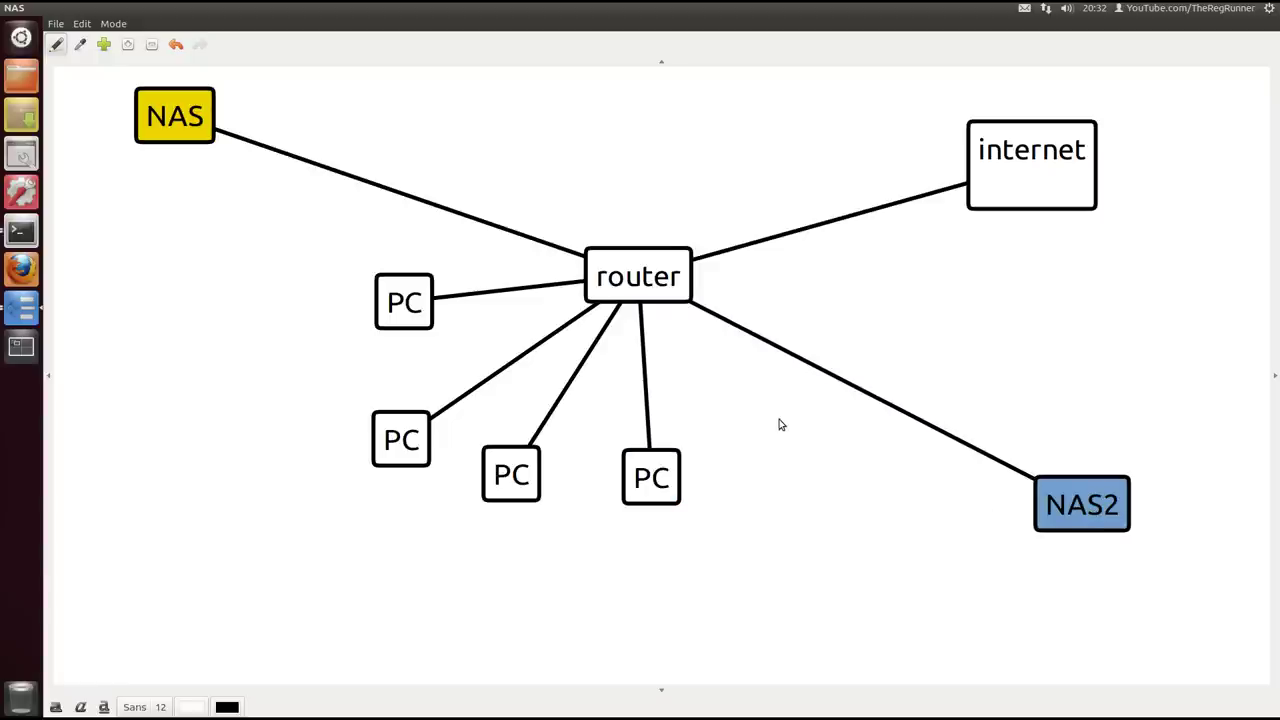
pyautogui.moveTo(663, 288); pyautogui.dragTo(670, 266)
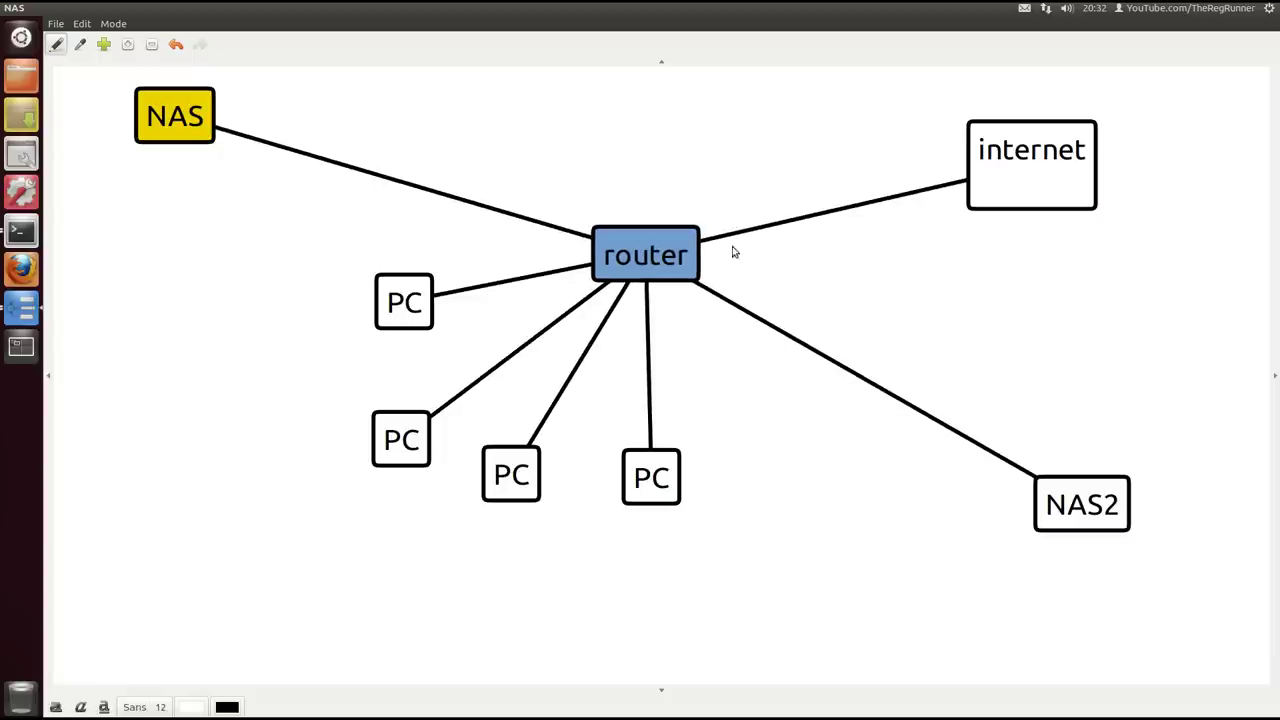
pyautogui.click(1088, 510)
pyautogui.press('Delete')
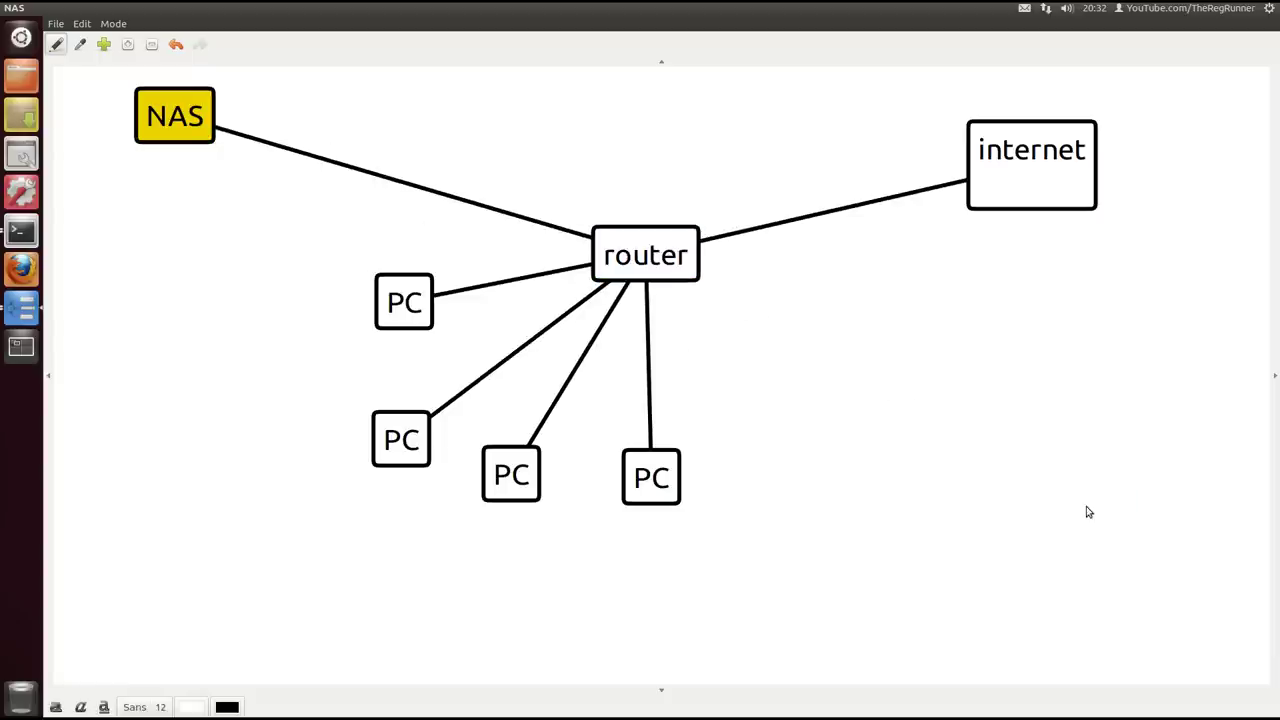
pyautogui.moveTo(202, 116); pyautogui.dragTo(549, 152)
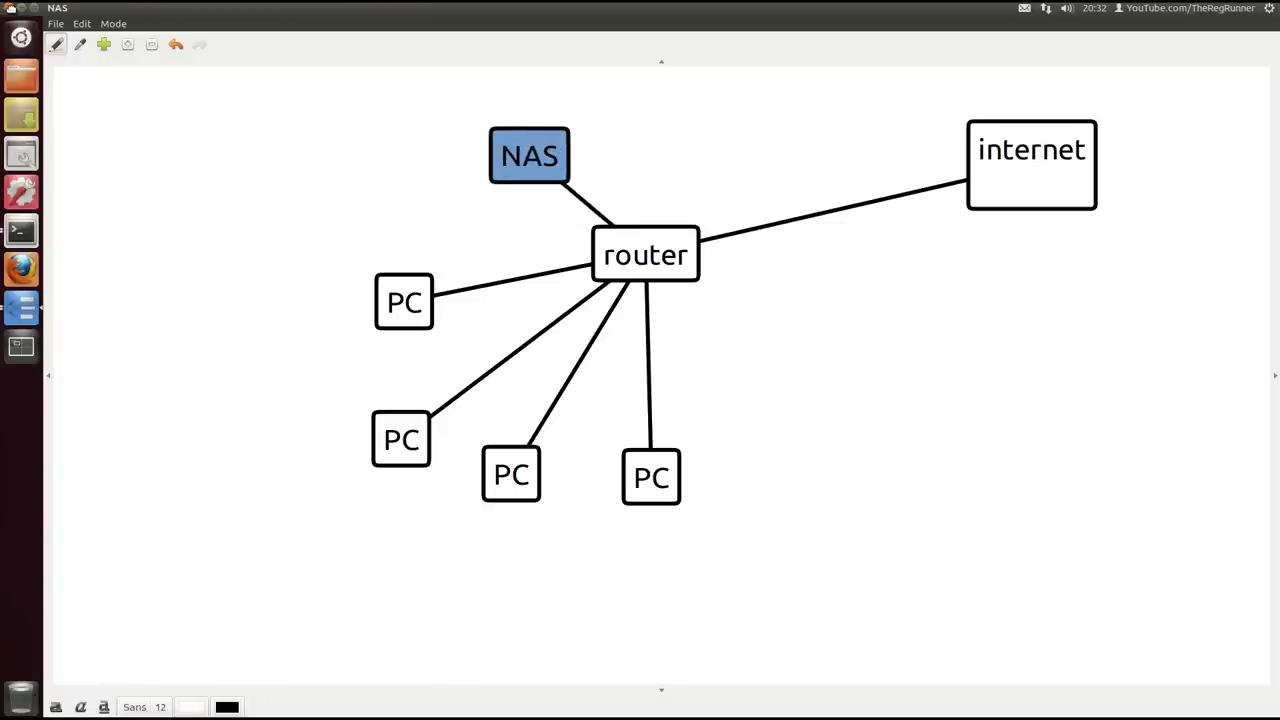
# Close the NAS map and the map list, and drag LS-GL_manual.pdf off the desktop
pyautogui.click(10, 8)
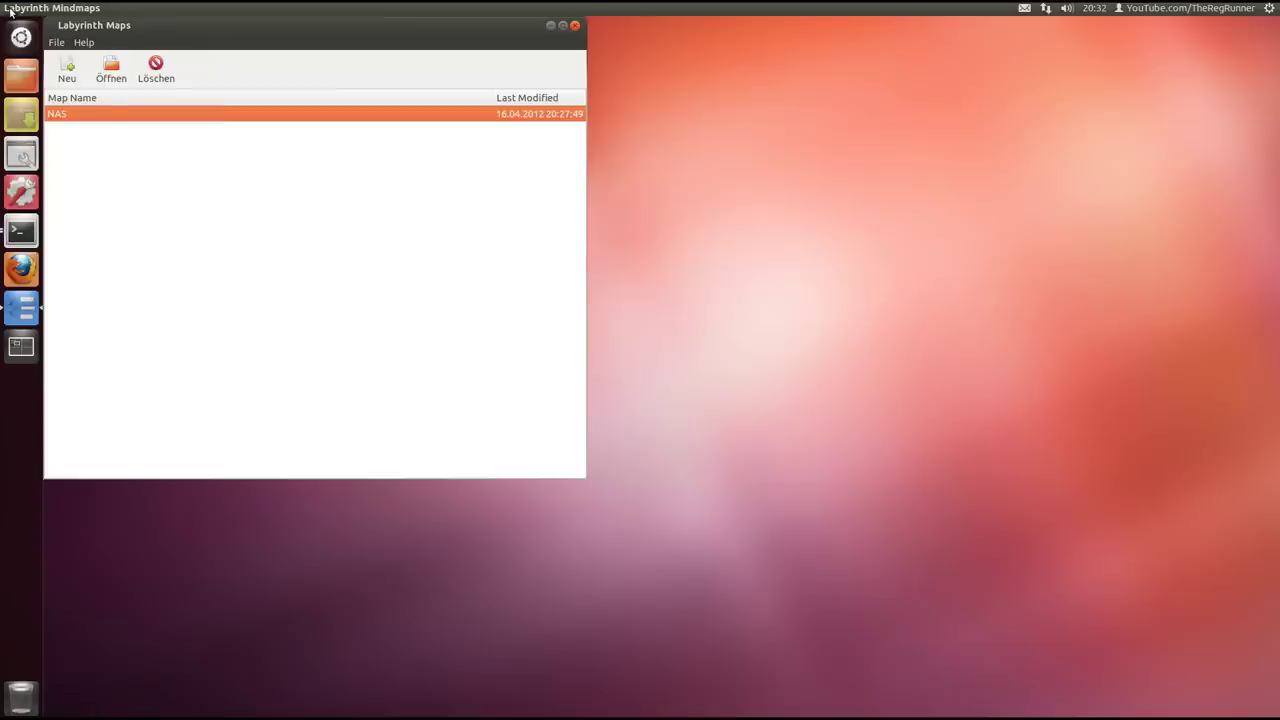
pyautogui.click(573, 25)
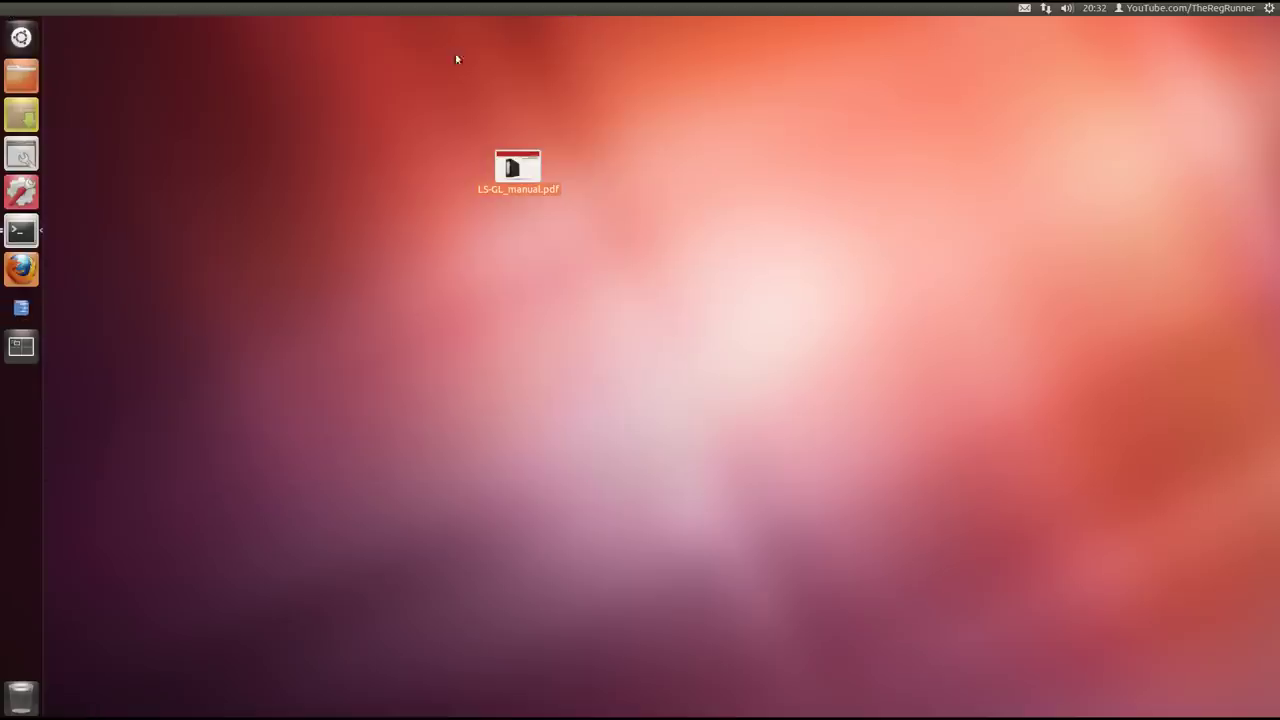
pyautogui.moveTo(521, 166); pyautogui.dragTo(1278, 100)
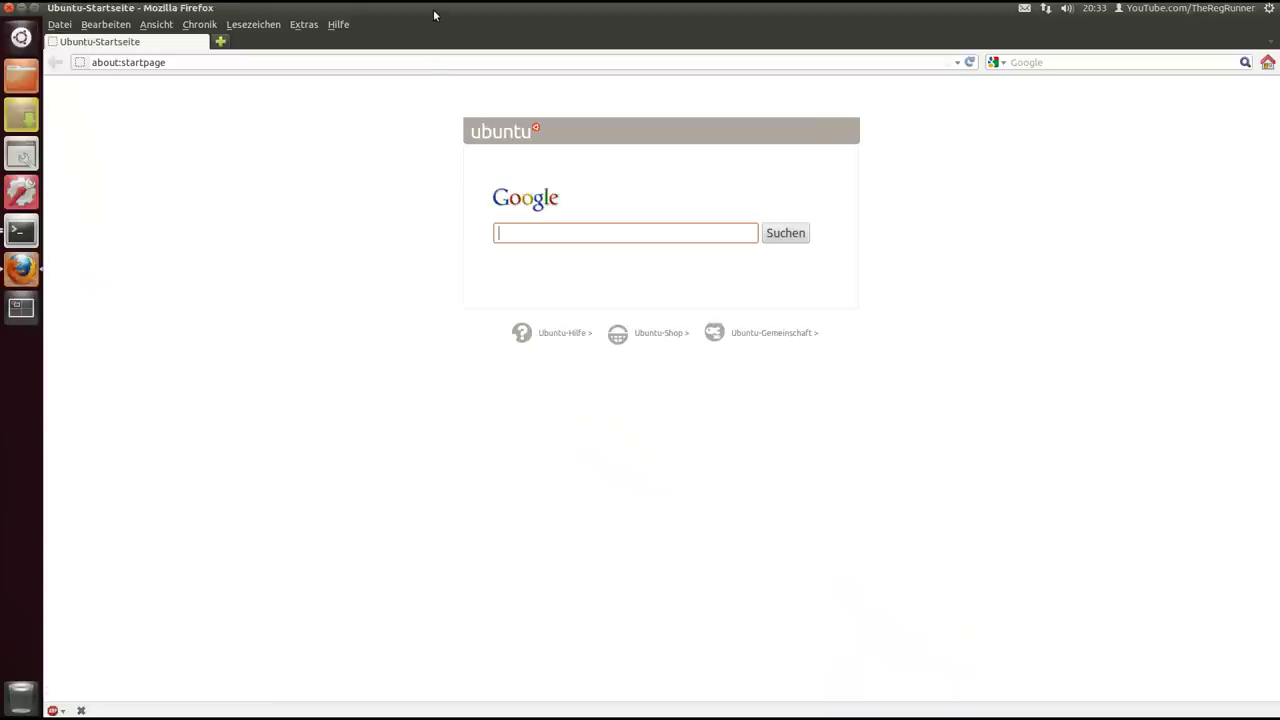
# Restore the Firefox window to normal size, centre it, and select the address bar
pyautogui.doubleClick(435, 10)
pyautogui.moveTo(435, 25); pyautogui.dragTo(595, 71)
pyautogui.click(272, 119)
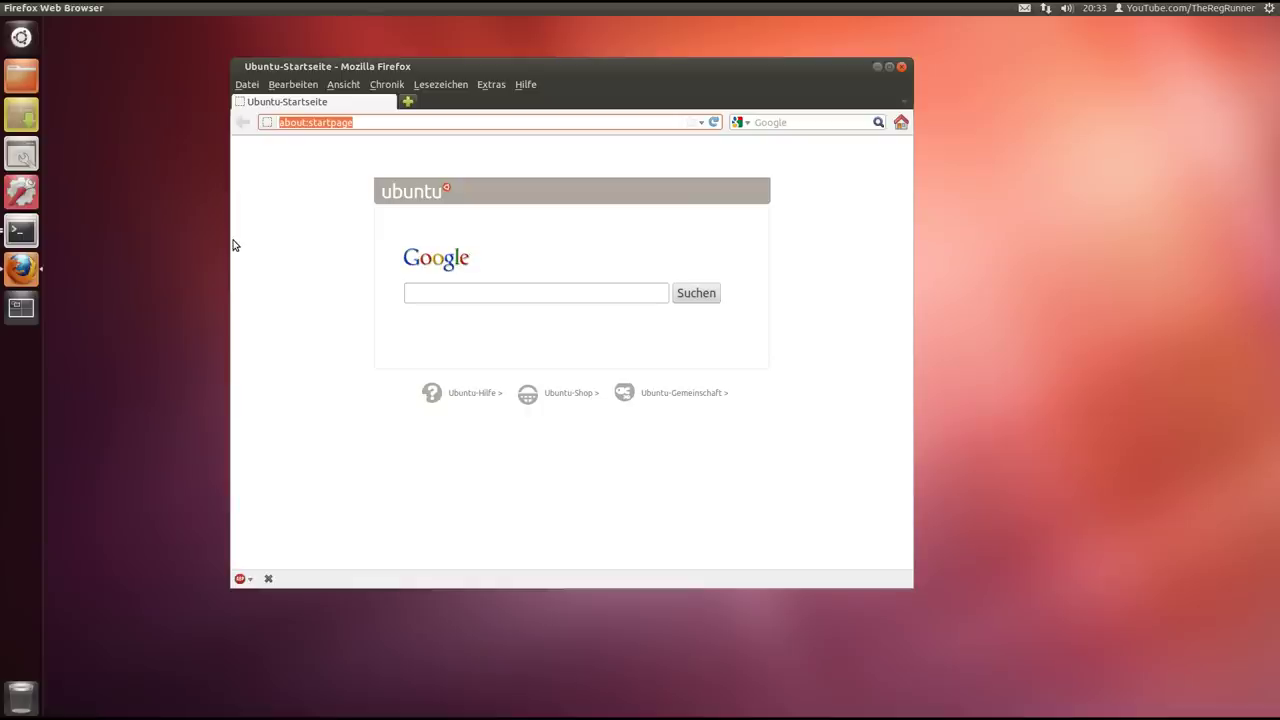
# Clear the Firefox address bar and open a new Terminal window from the launcher
pyautogui.press('BackSpace')
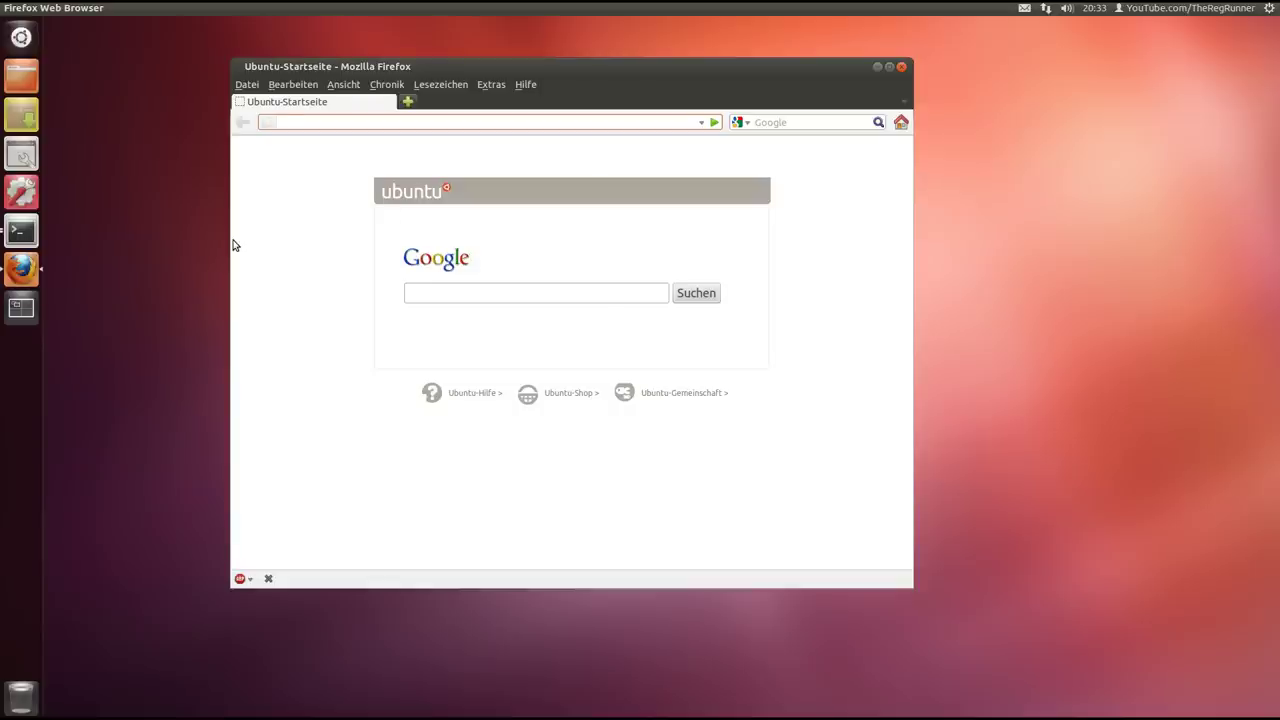
pyautogui.moveTo(444, 67); pyautogui.dragTo(414, 48)
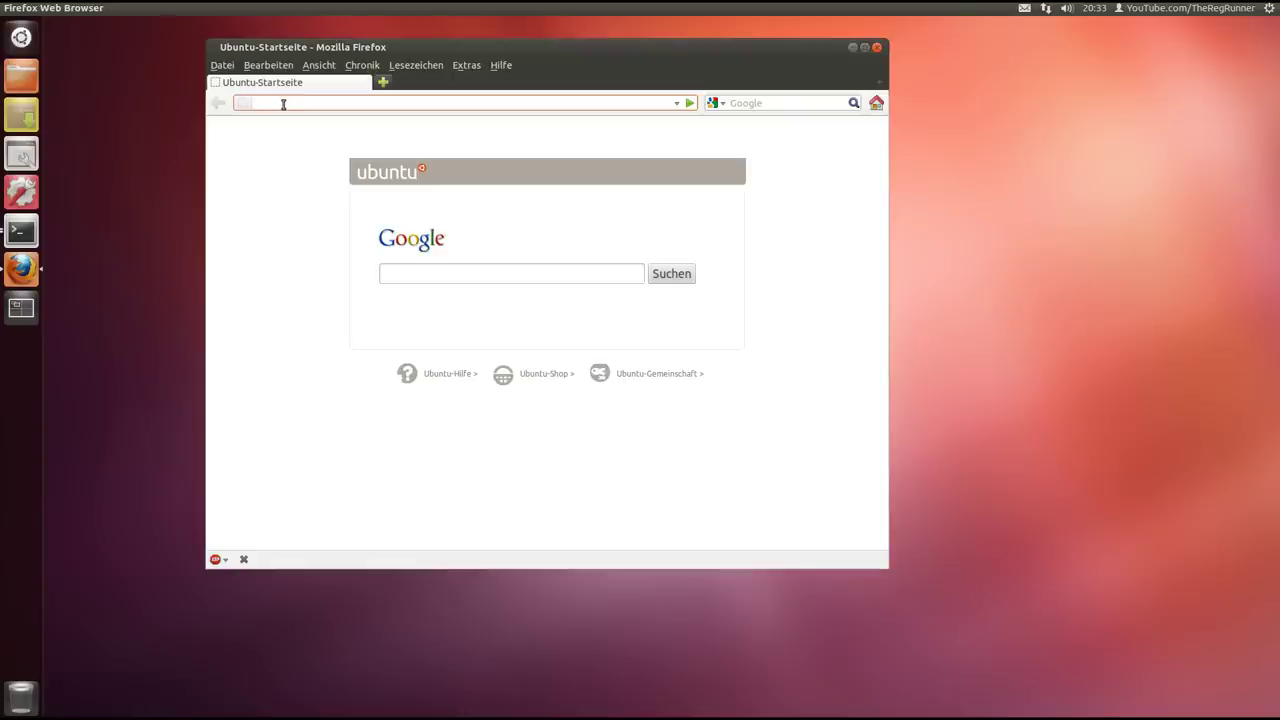
pyautogui.moveTo(312, 48); pyautogui.dragTo(316, 70)
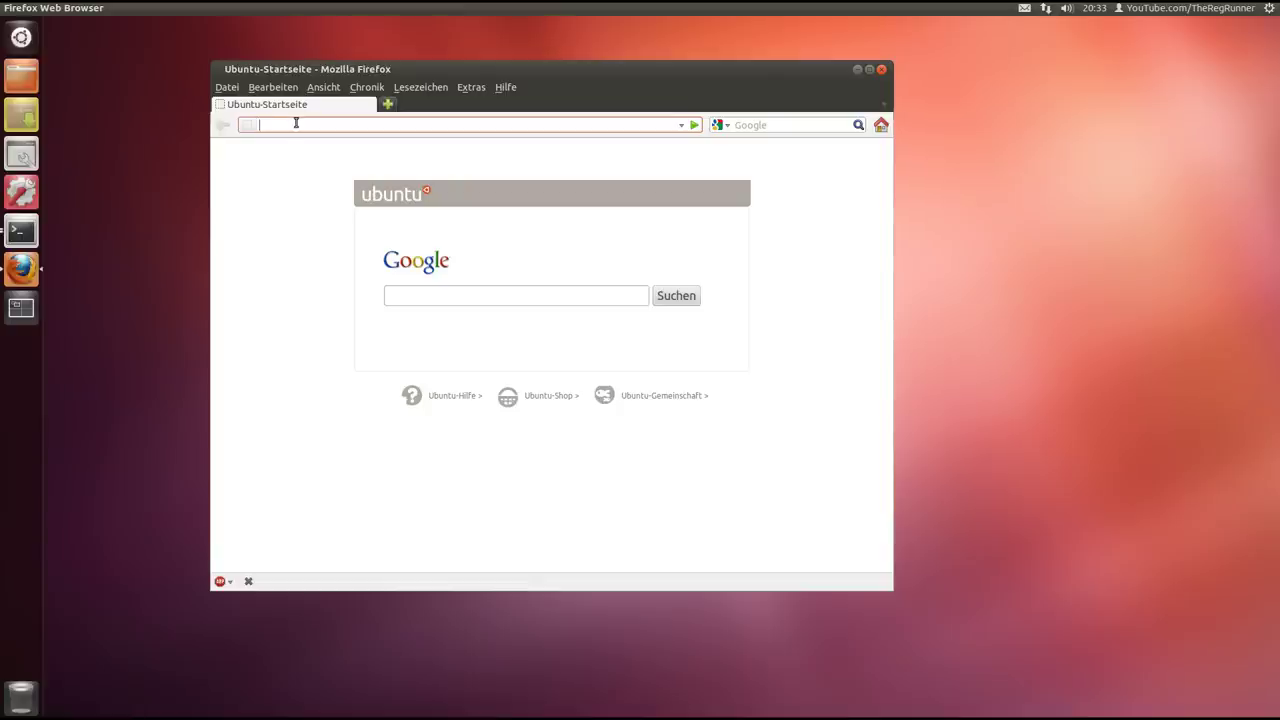
pyautogui.moveTo(308, 70); pyautogui.dragTo(322, 68)
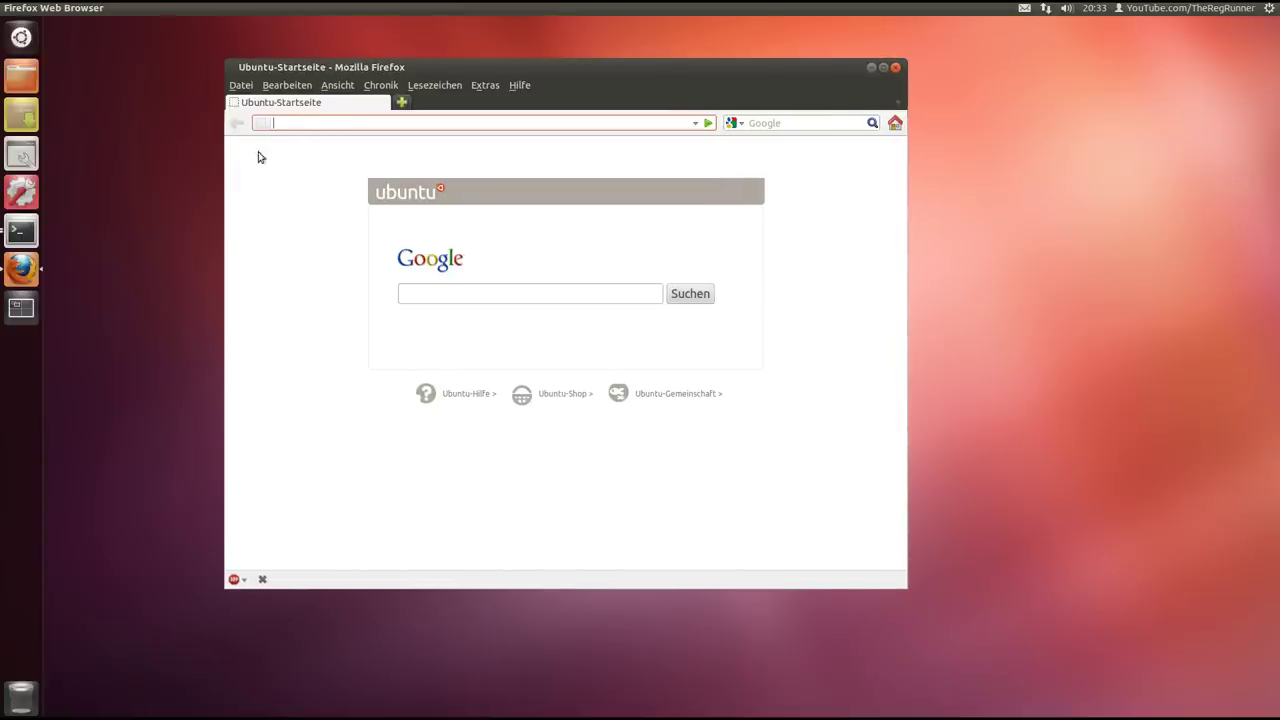
pyautogui.rightClick(23, 230)
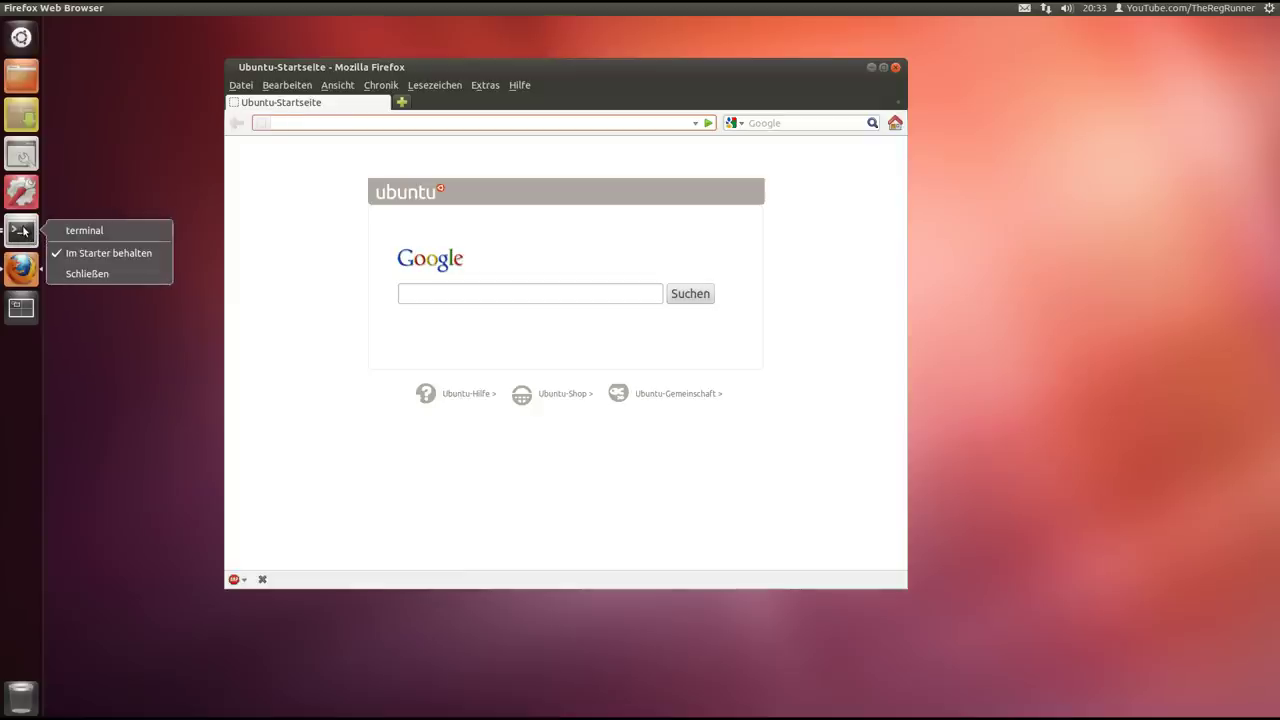
pyautogui.click(85, 234)
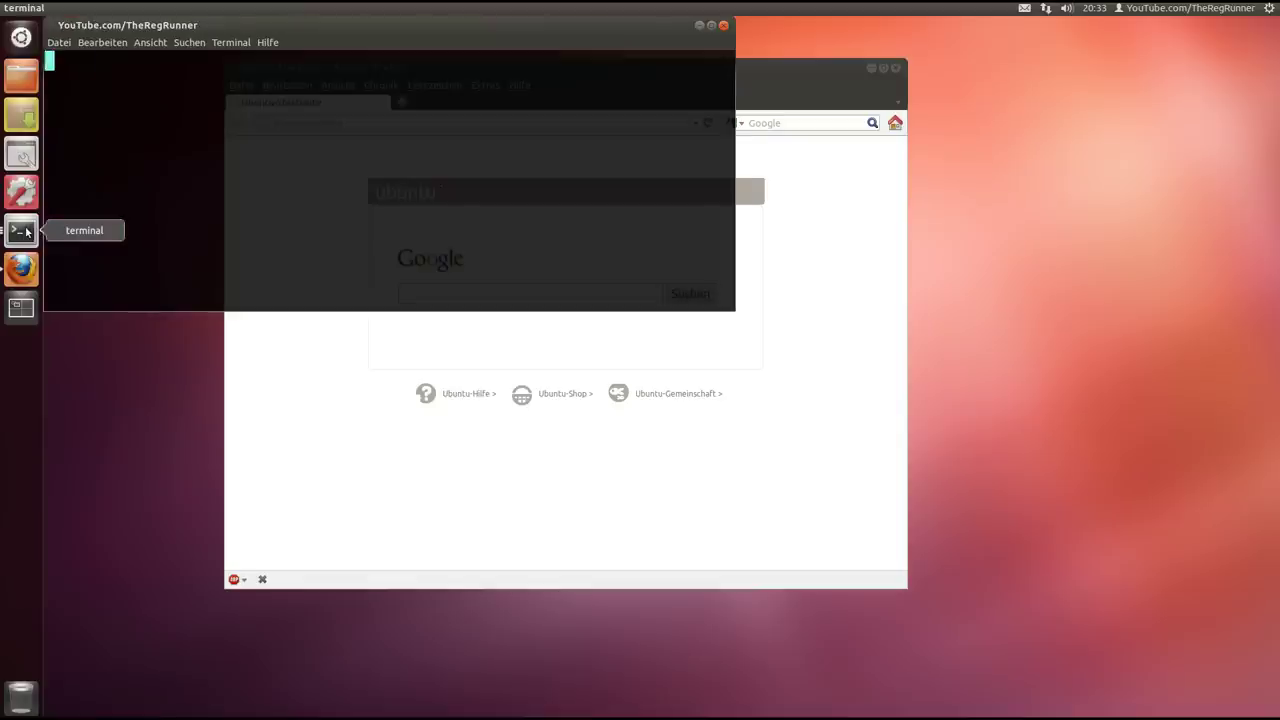
# Minimize Firefox and type ifconfig at the Terminal prompt without running it
pyautogui.moveTo(214, 29); pyautogui.dragTo(298, 154)
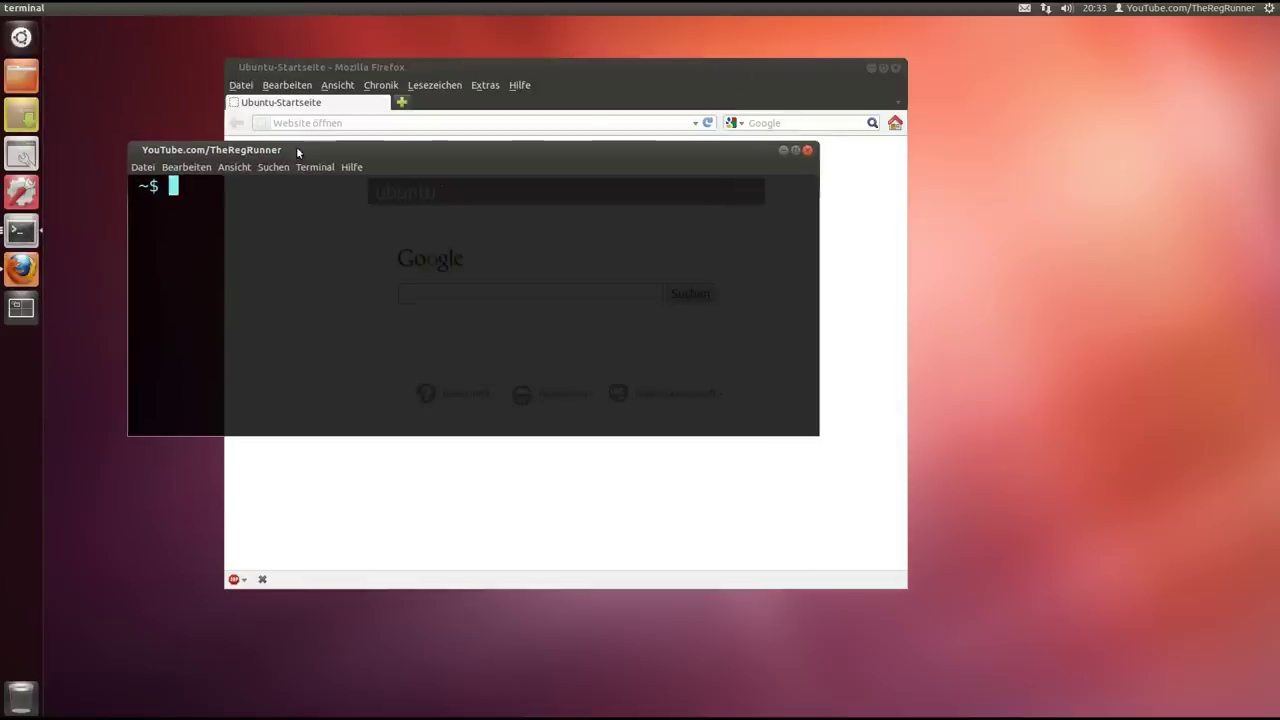
pyautogui.click(871, 68)
pyautogui.moveTo(528, 141); pyautogui.dragTo(655, 94)
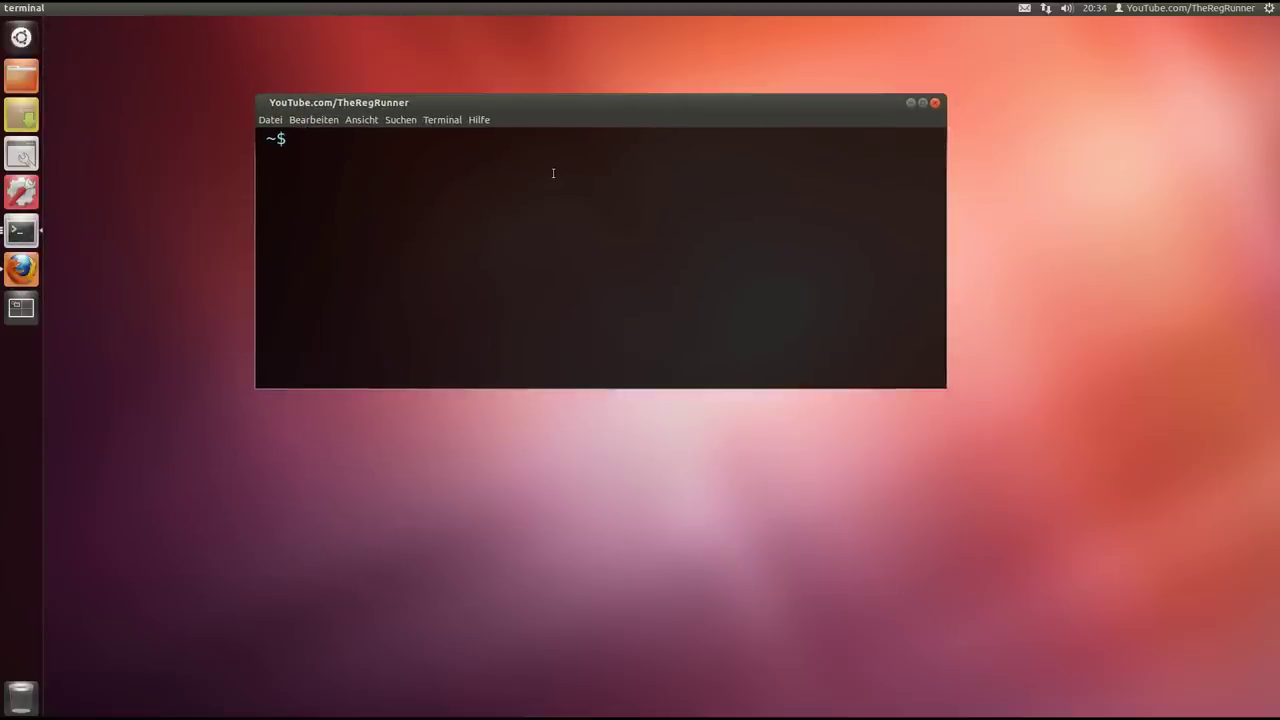
pyautogui.write('ifconfig')
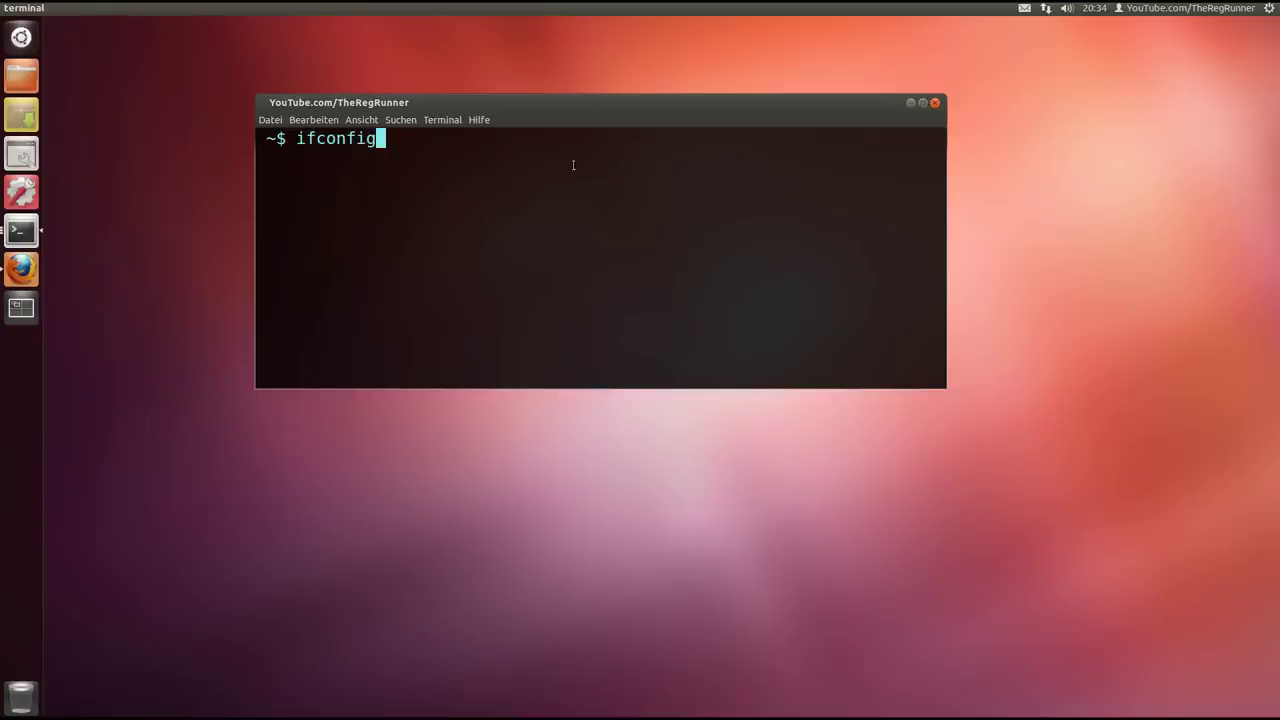
# Highlight the ifconfig command, then close the Terminal window
pyautogui.moveTo(580, 105); pyautogui.dragTo(577, 97)
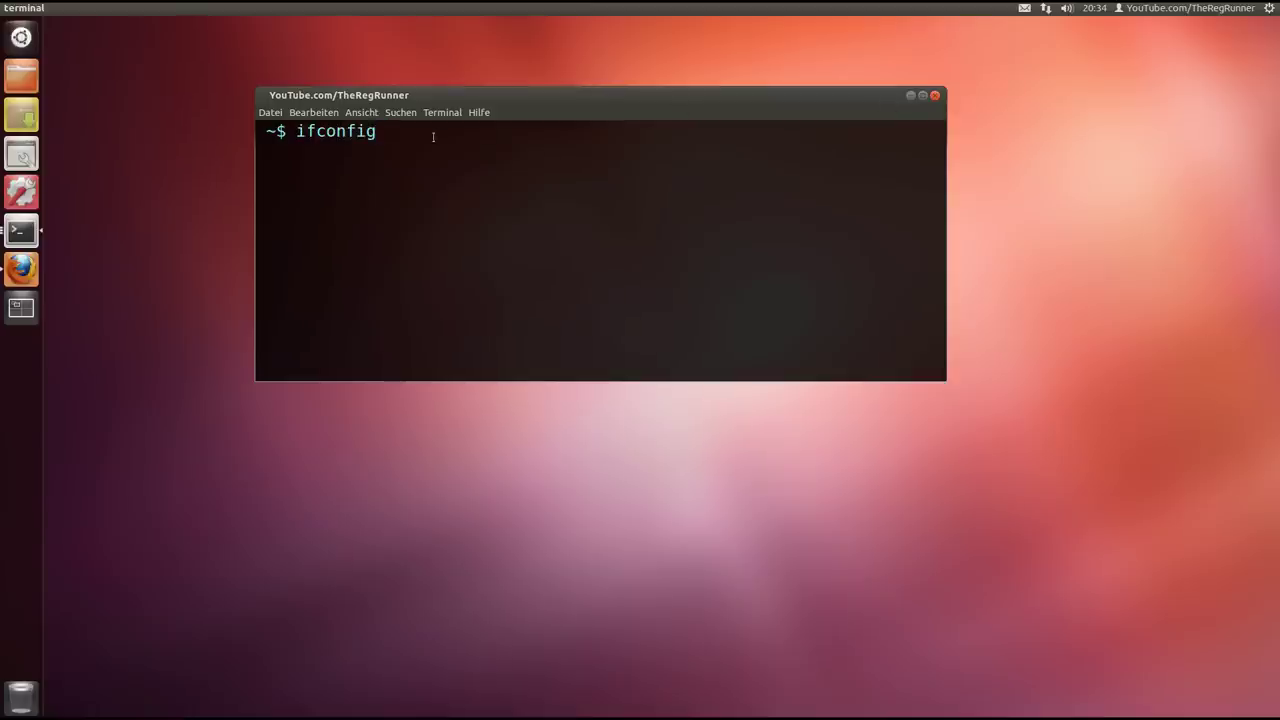
pyautogui.moveTo(380, 136); pyautogui.dragTo(299, 137)
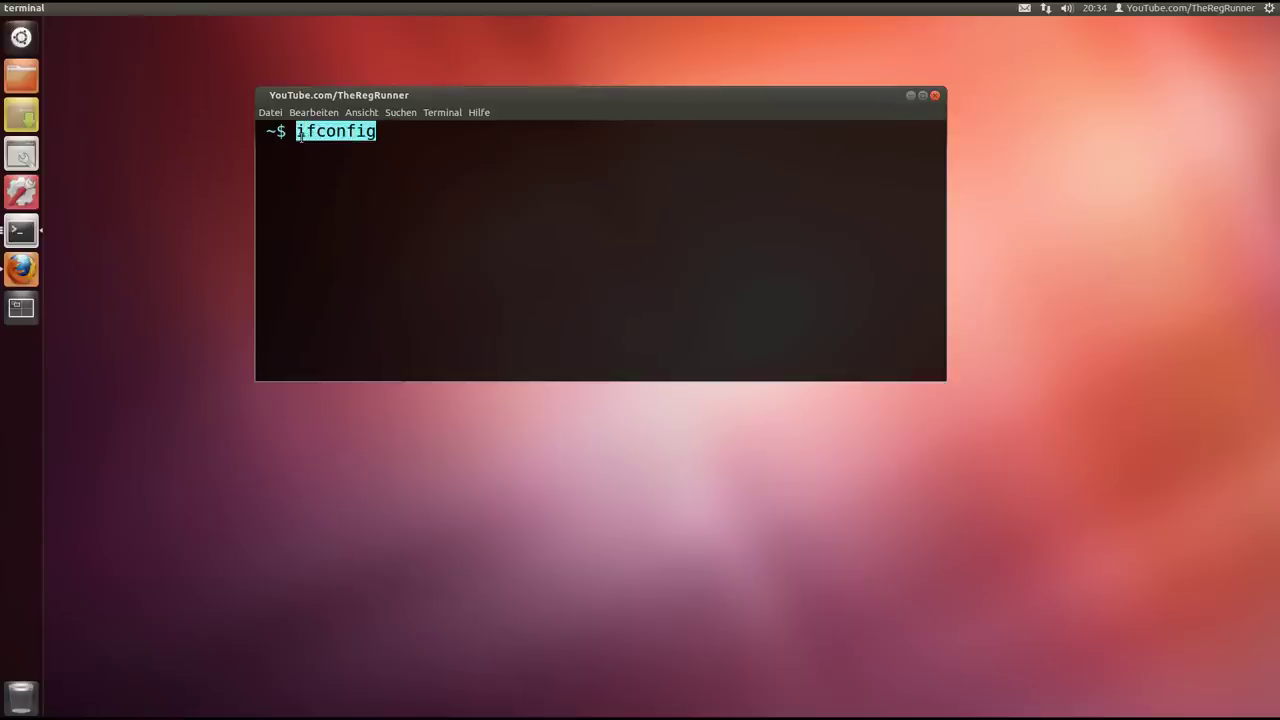
pyautogui.click(299, 137)
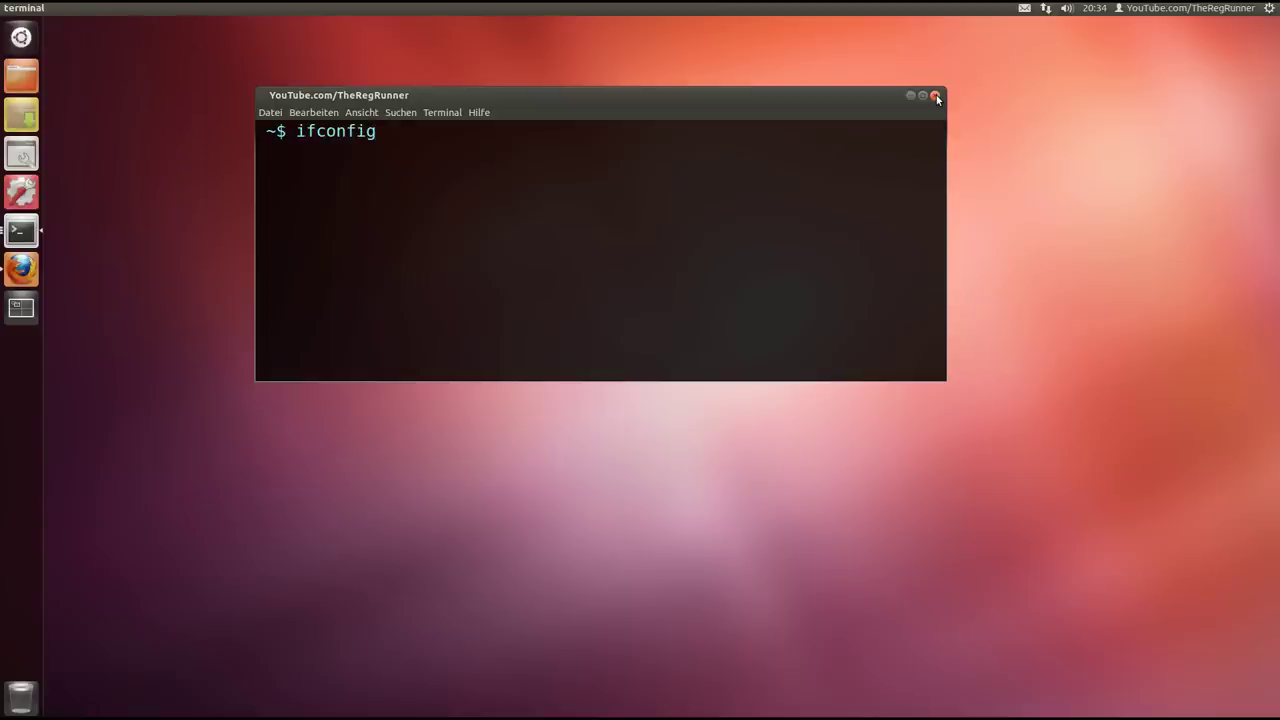
pyautogui.click(936, 97)
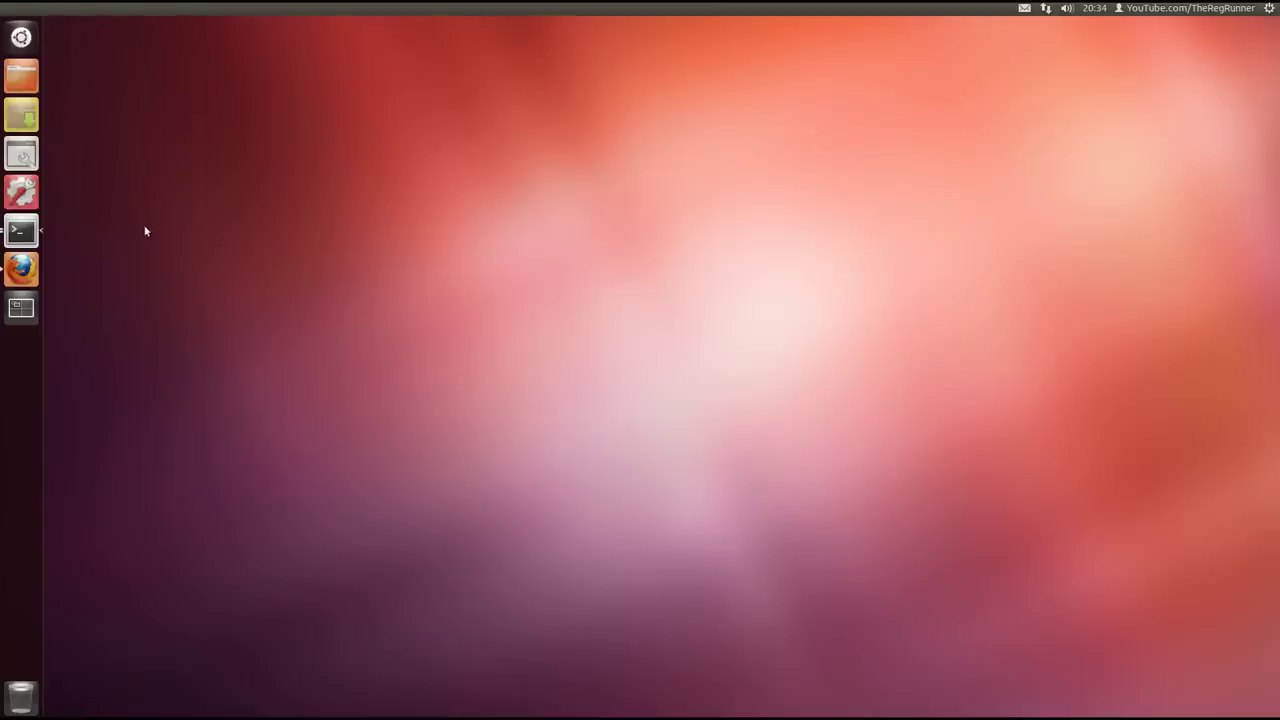
# Bring Firefox back and load the NAS address 192.168.8.21
pyautogui.click(21, 268)
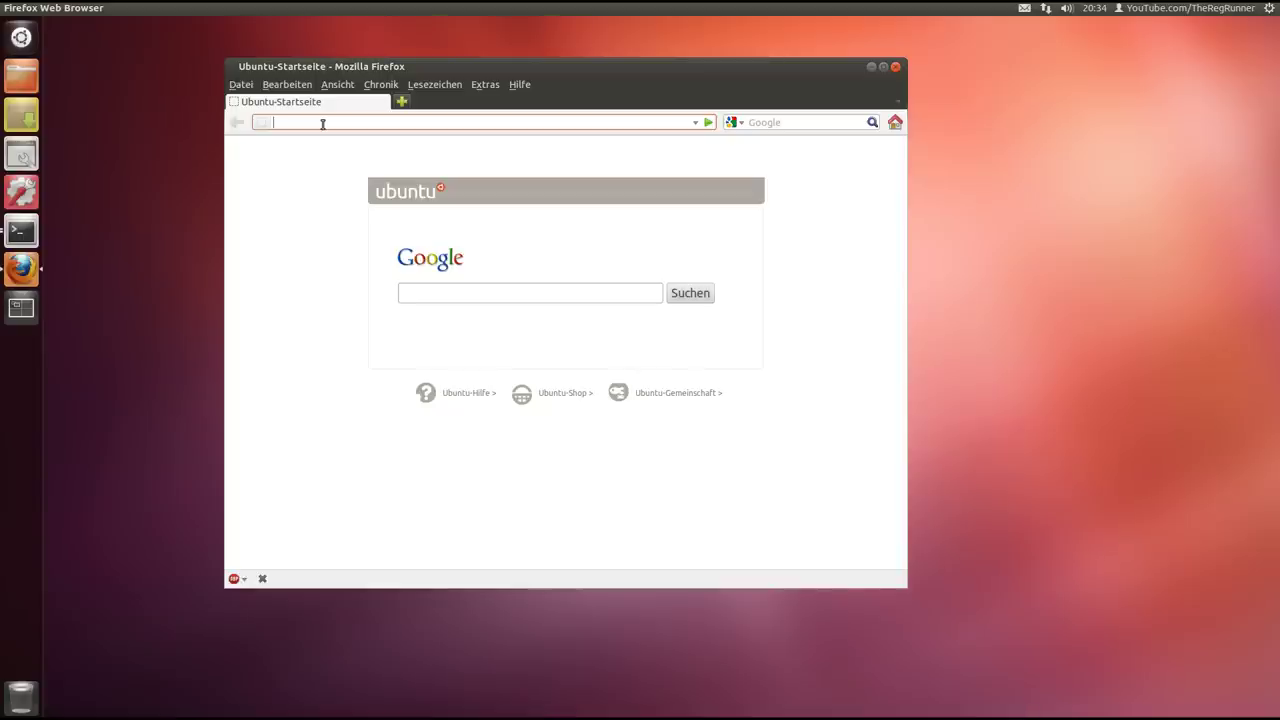
pyautogui.write('192.168.8.21')
pyautogui.press('Return')
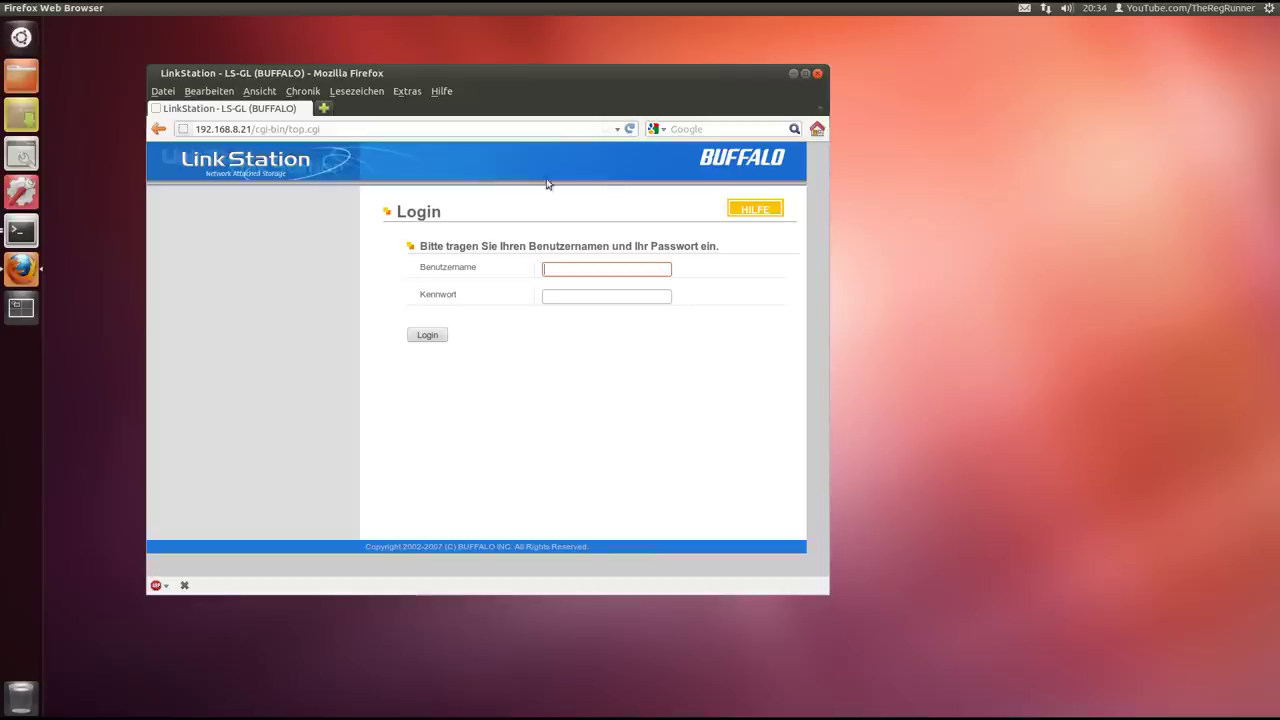
# Submit the administrator username and password, then re-enter them after the session-expired notice
pyautogui.moveTo(502, 70); pyautogui.dragTo(601, 68)
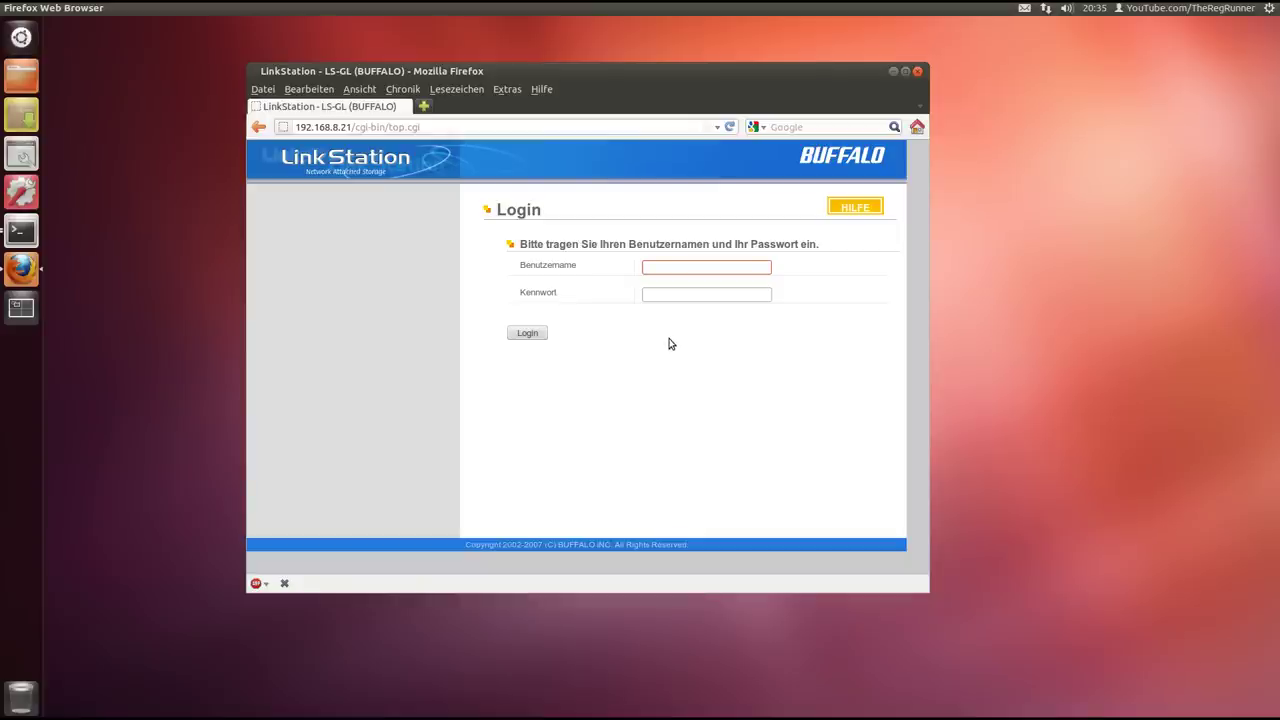
pyautogui.moveTo(622, 74); pyautogui.dragTo(601, 67)
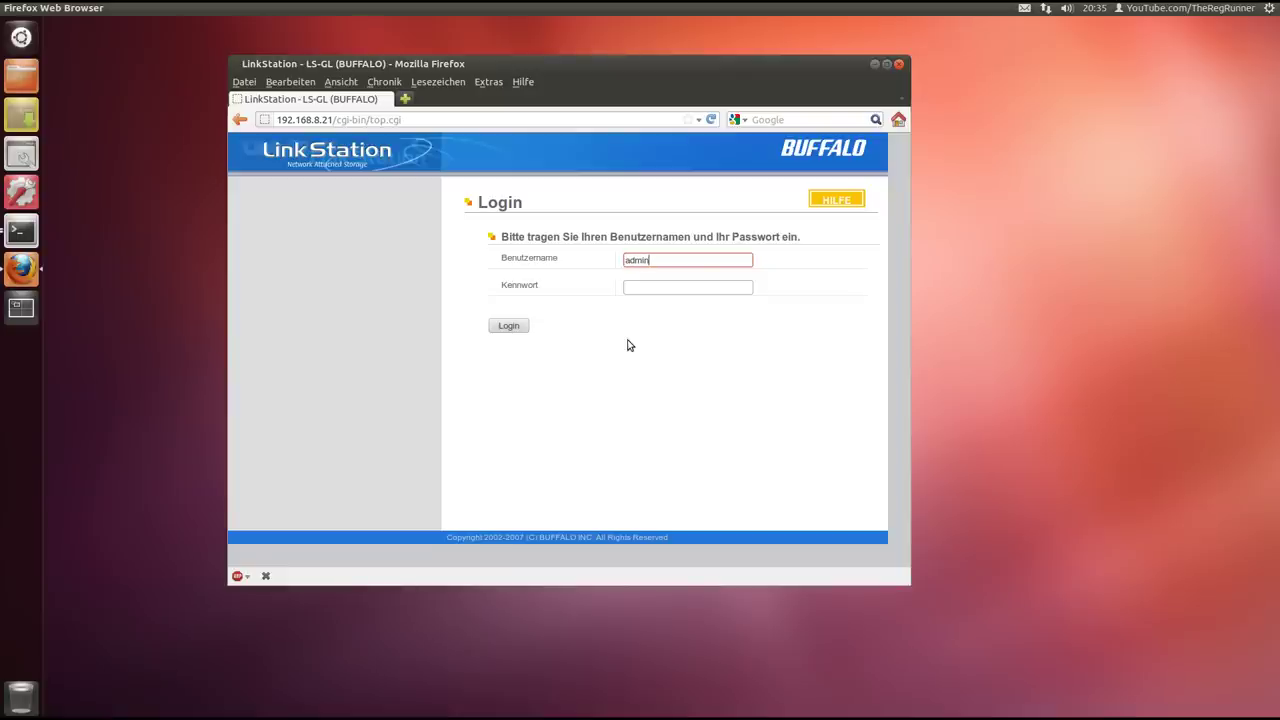
pyautogui.click(688, 287)
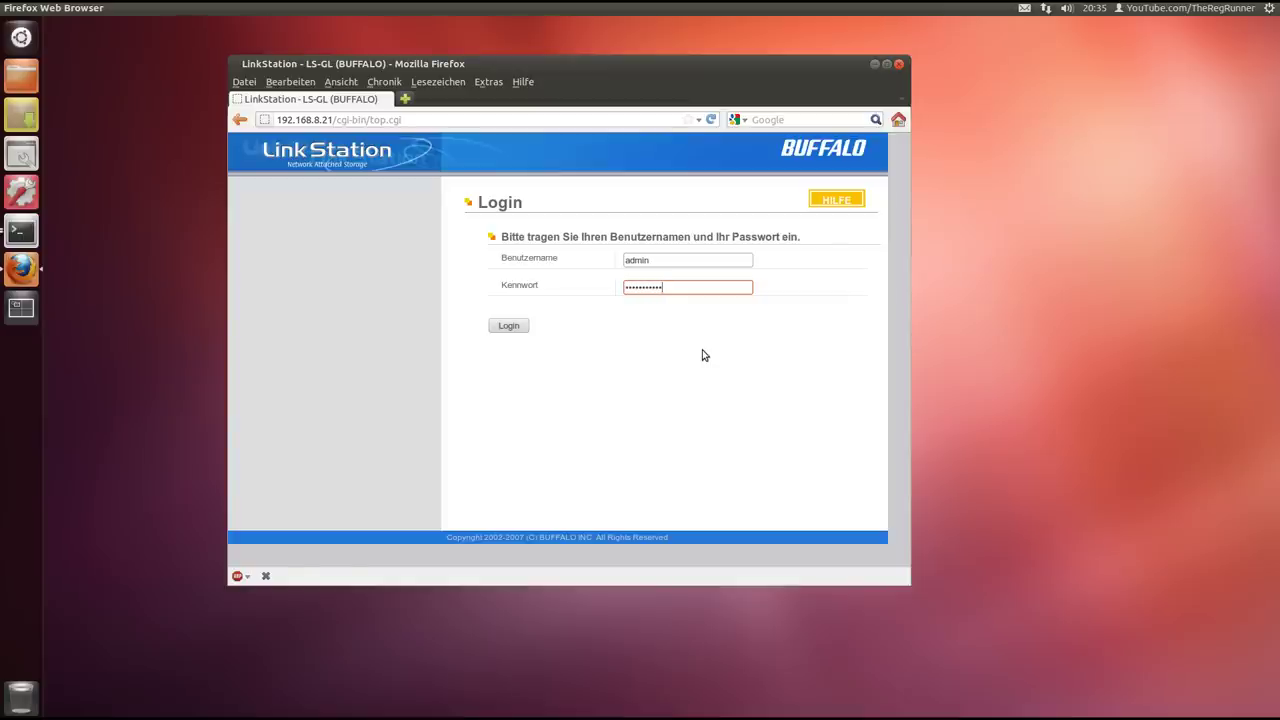
pyautogui.press('Return')
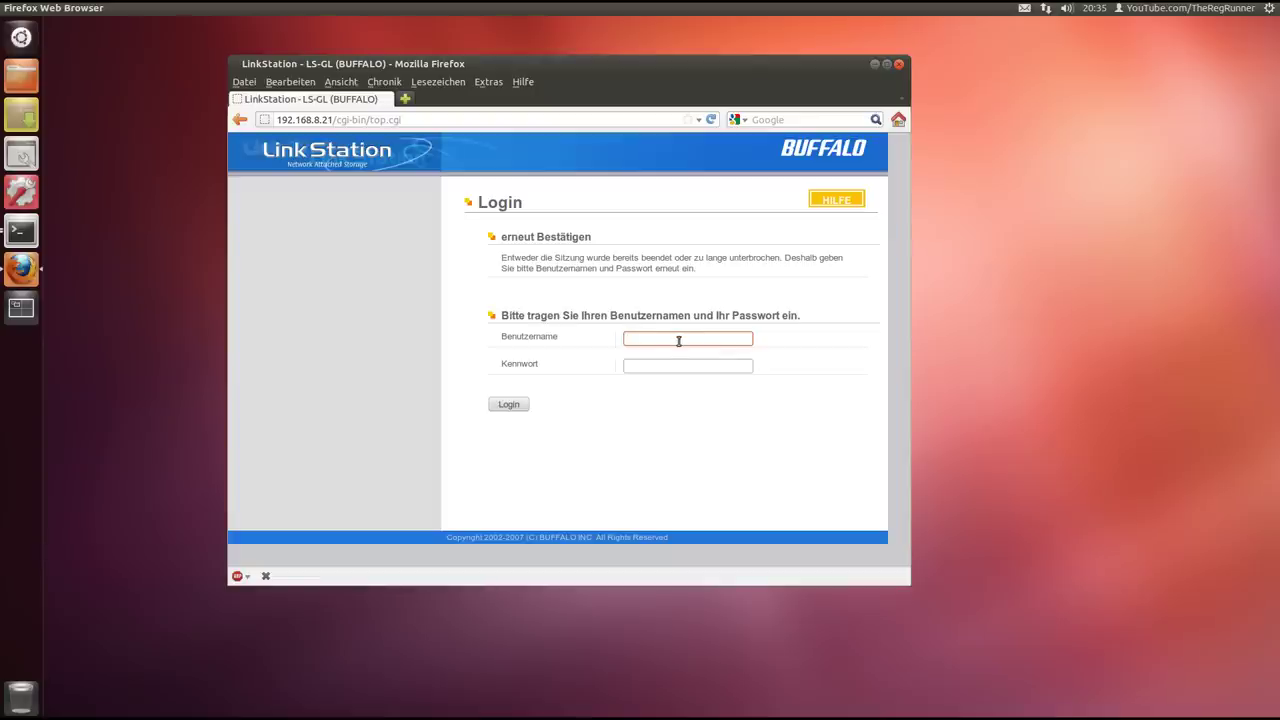
pyautogui.write('admin')
pyautogui.press('Tab')
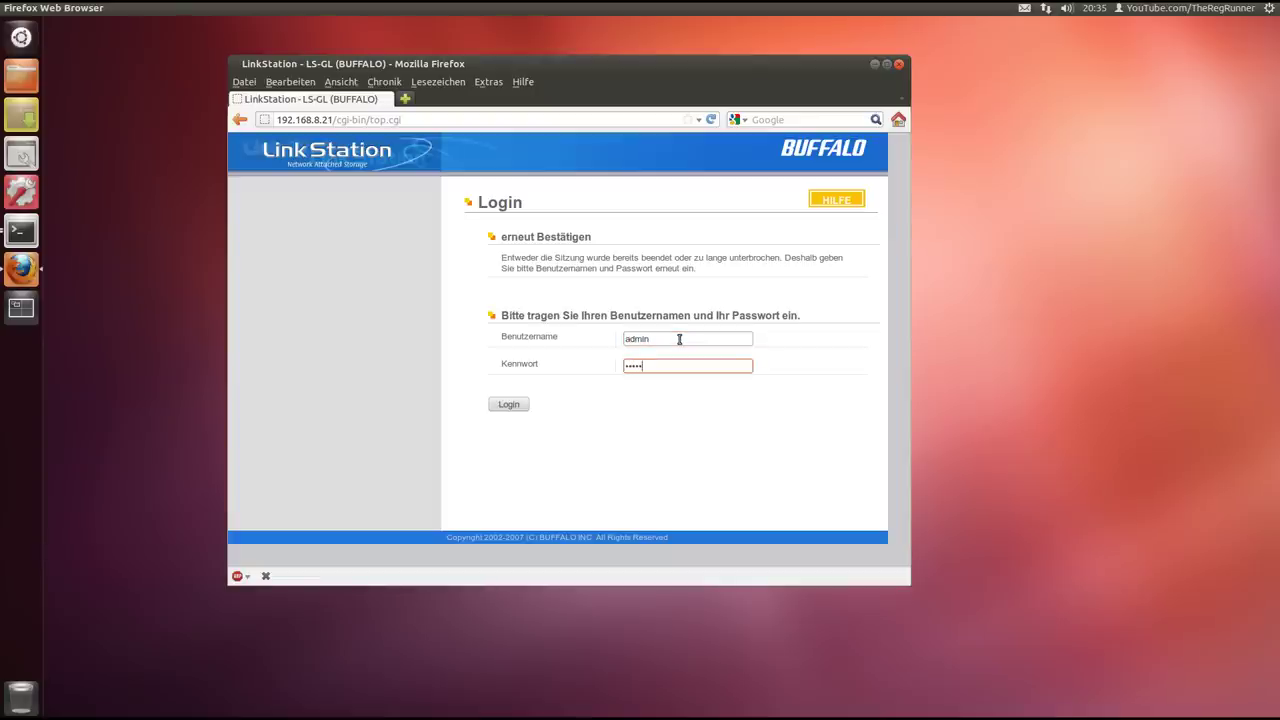
pyautogui.press('Return')
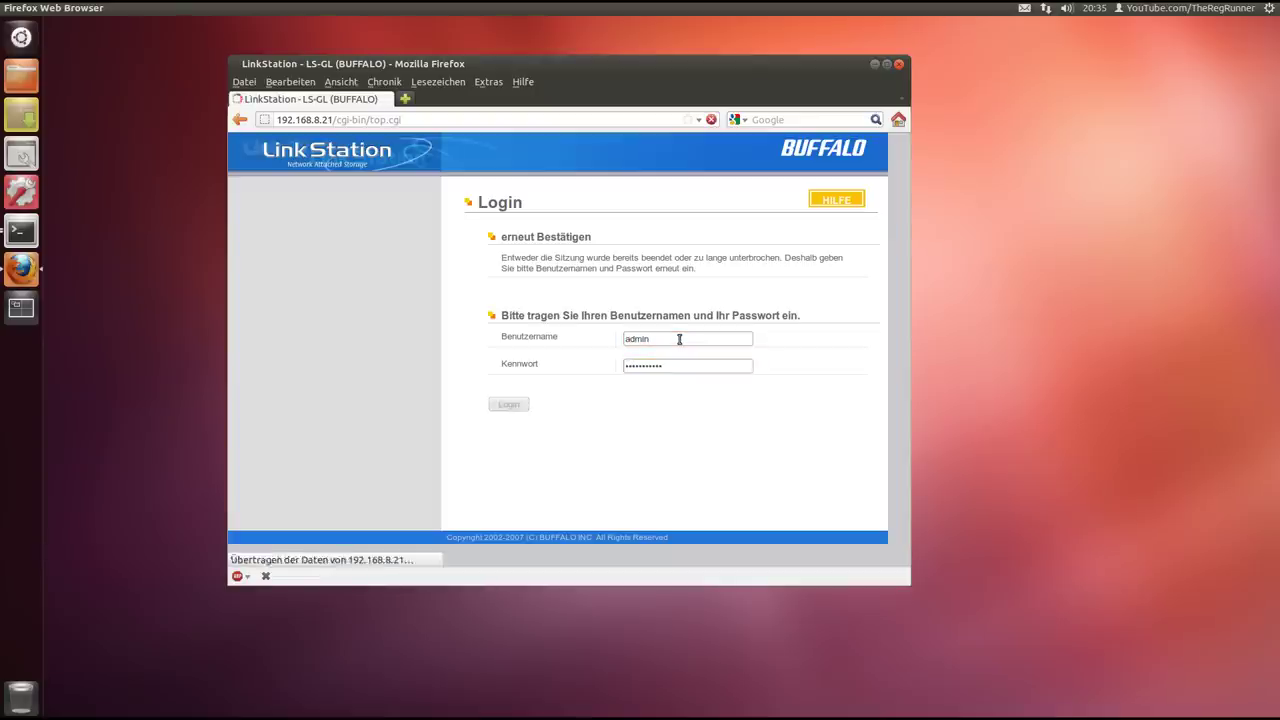
pyautogui.moveTo(577, 79); pyautogui.dragTo(554, 57)
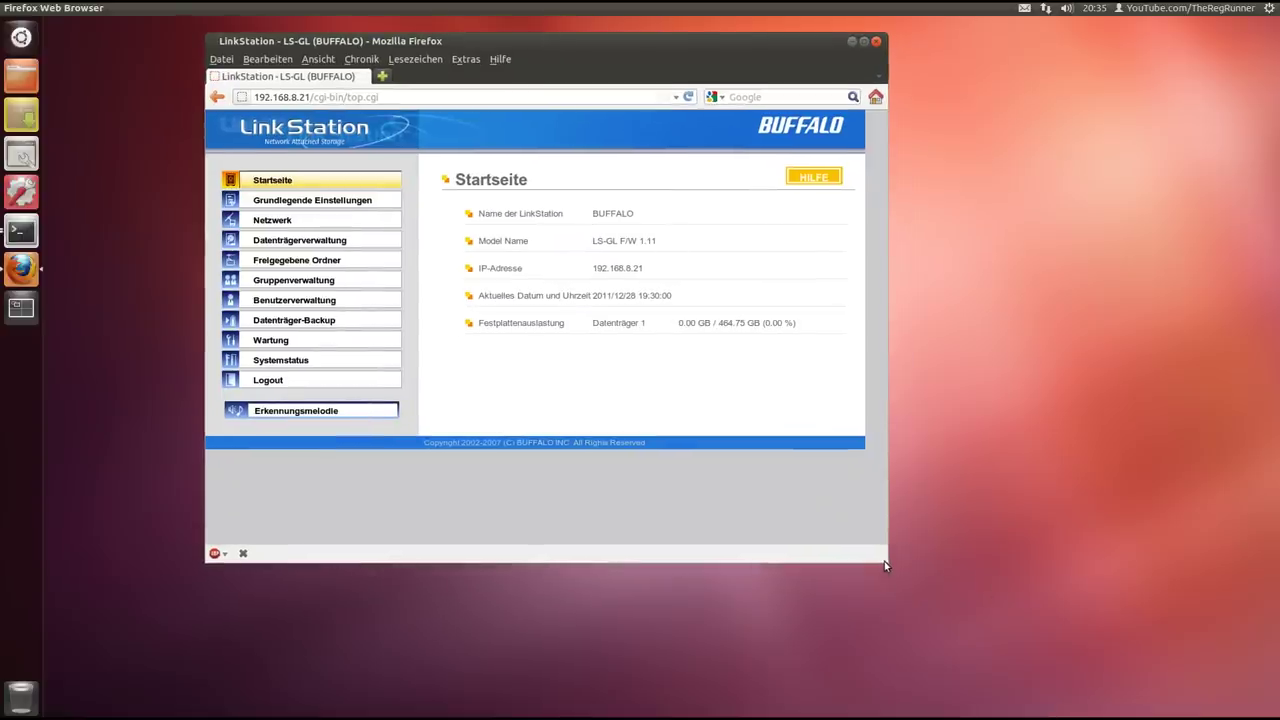
pyautogui.moveTo(509, 45); pyautogui.dragTo(535, 72)
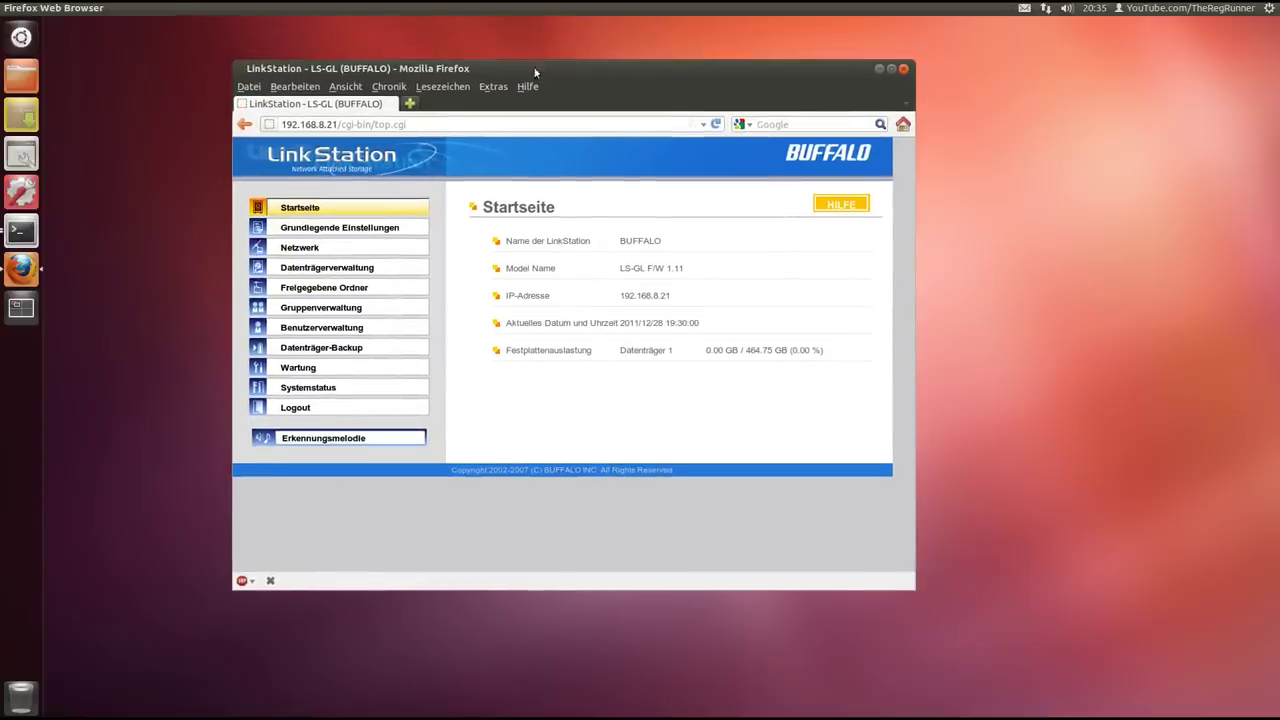
pyautogui.moveTo(674, 298); pyautogui.dragTo(618, 298)
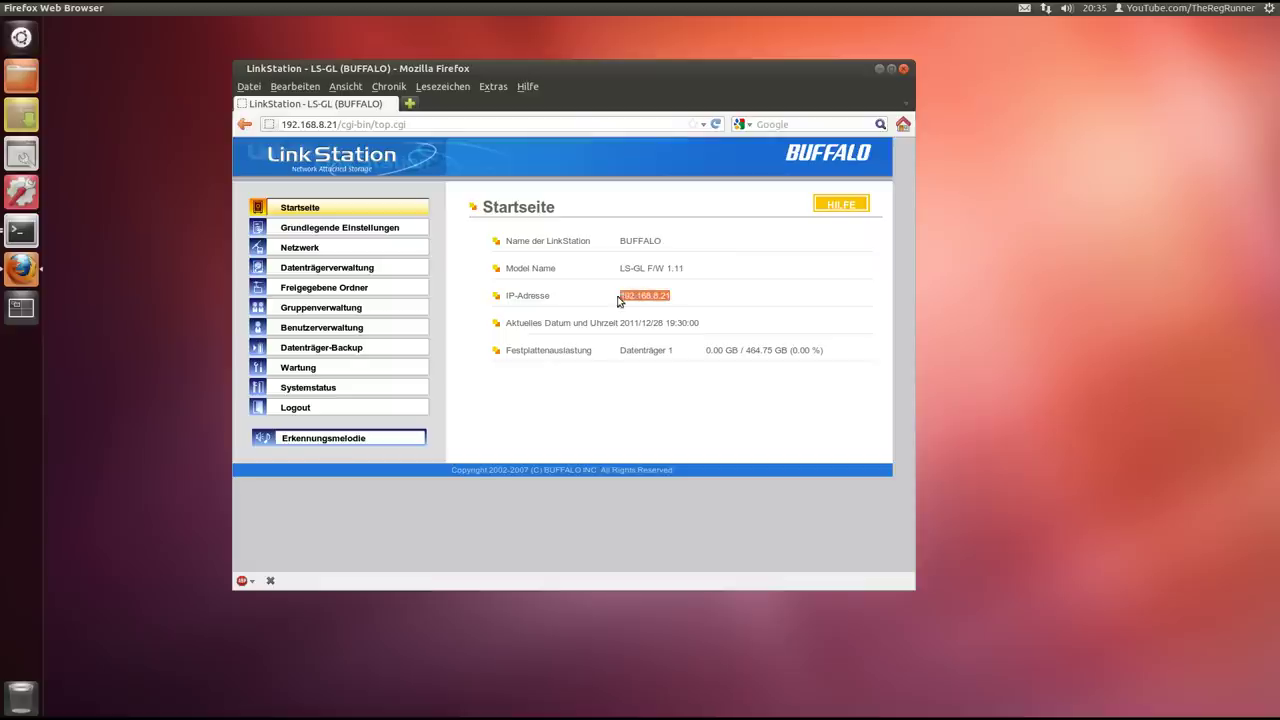
pyautogui.click(710, 305)
pyautogui.click(300, 250)
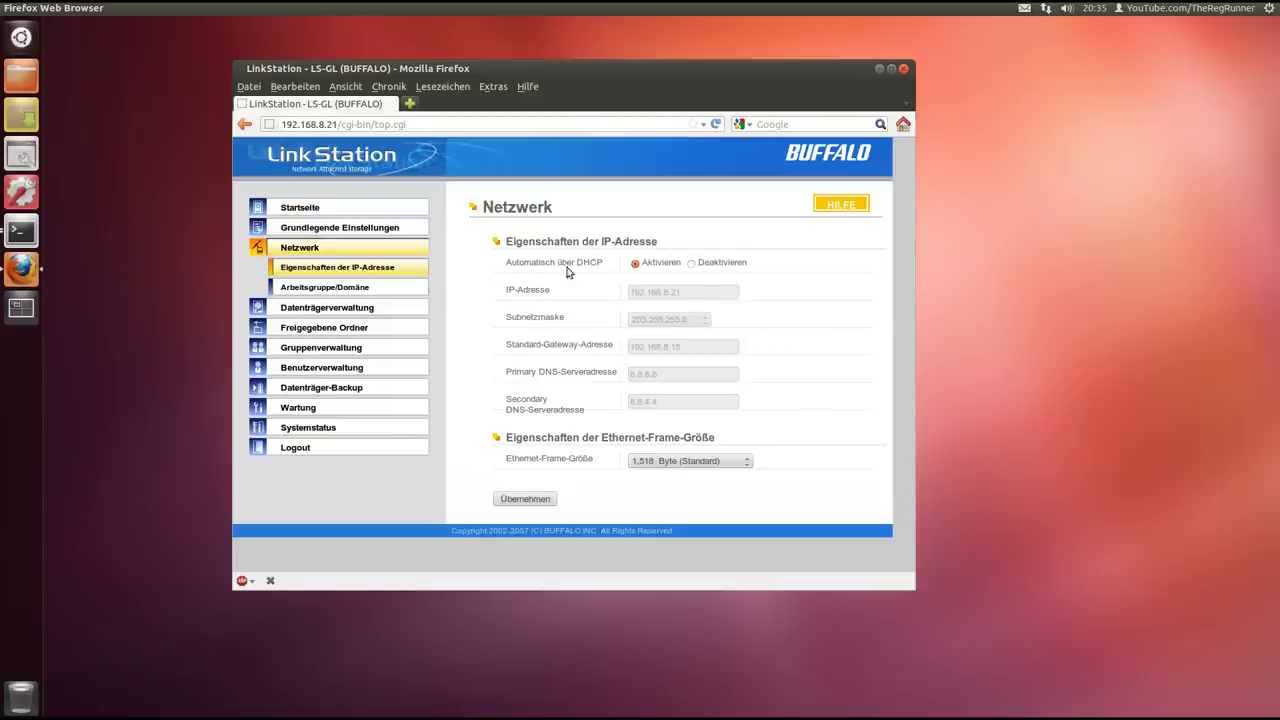
pyautogui.moveTo(650, 69); pyautogui.dragTo(648, 64)
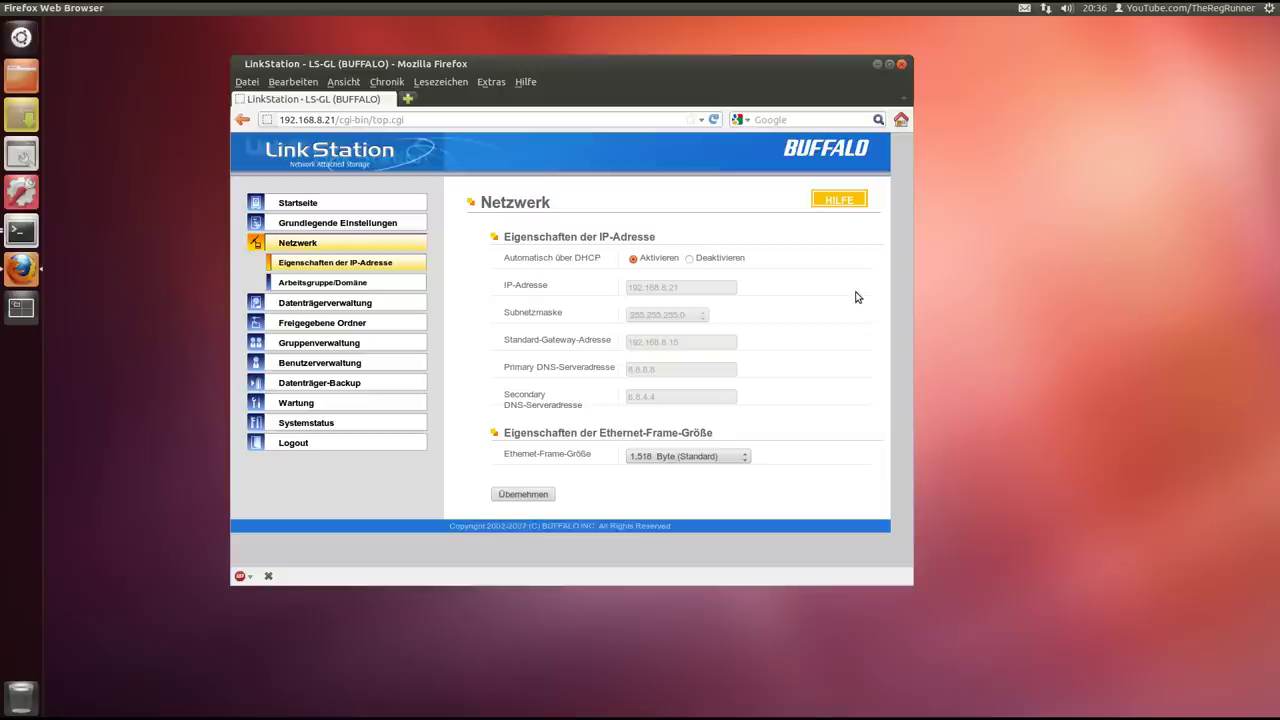
pyautogui.moveTo(614, 61); pyautogui.dragTo(615, 81)
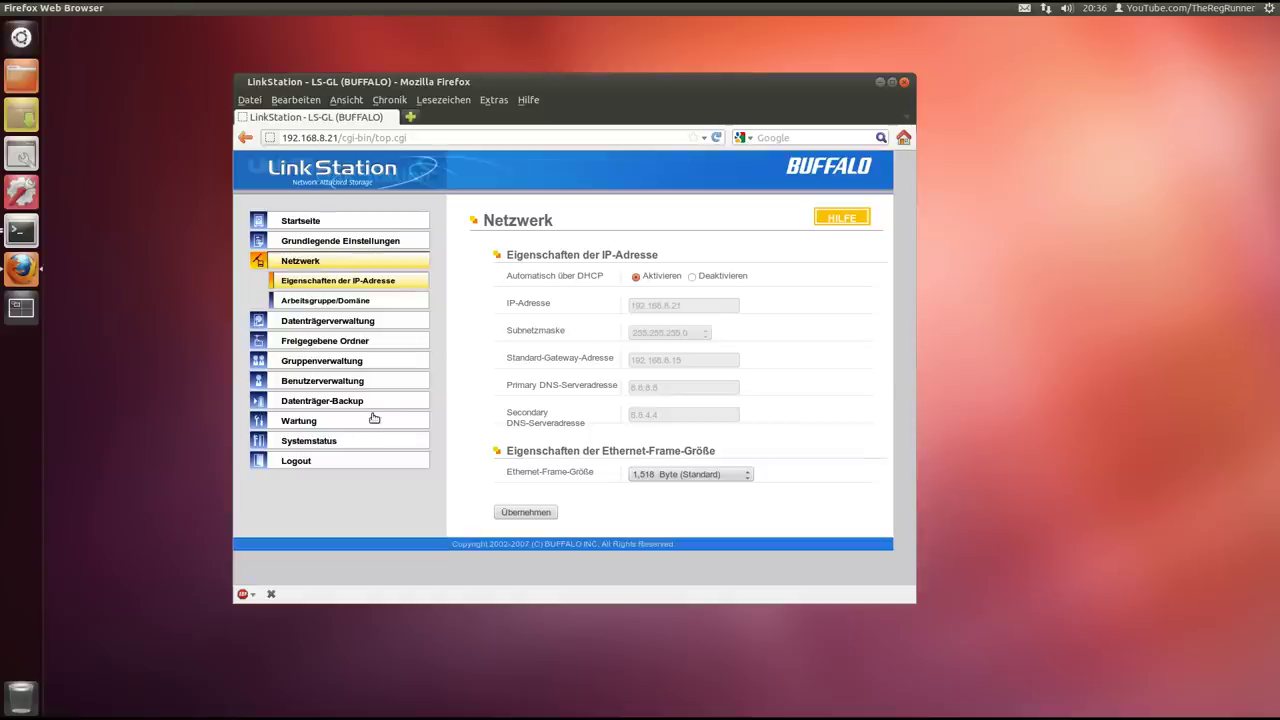
# Open Freigegebene Ordner and the settings of the NAS share on Datenträger 1
pyautogui.click(296, 345)
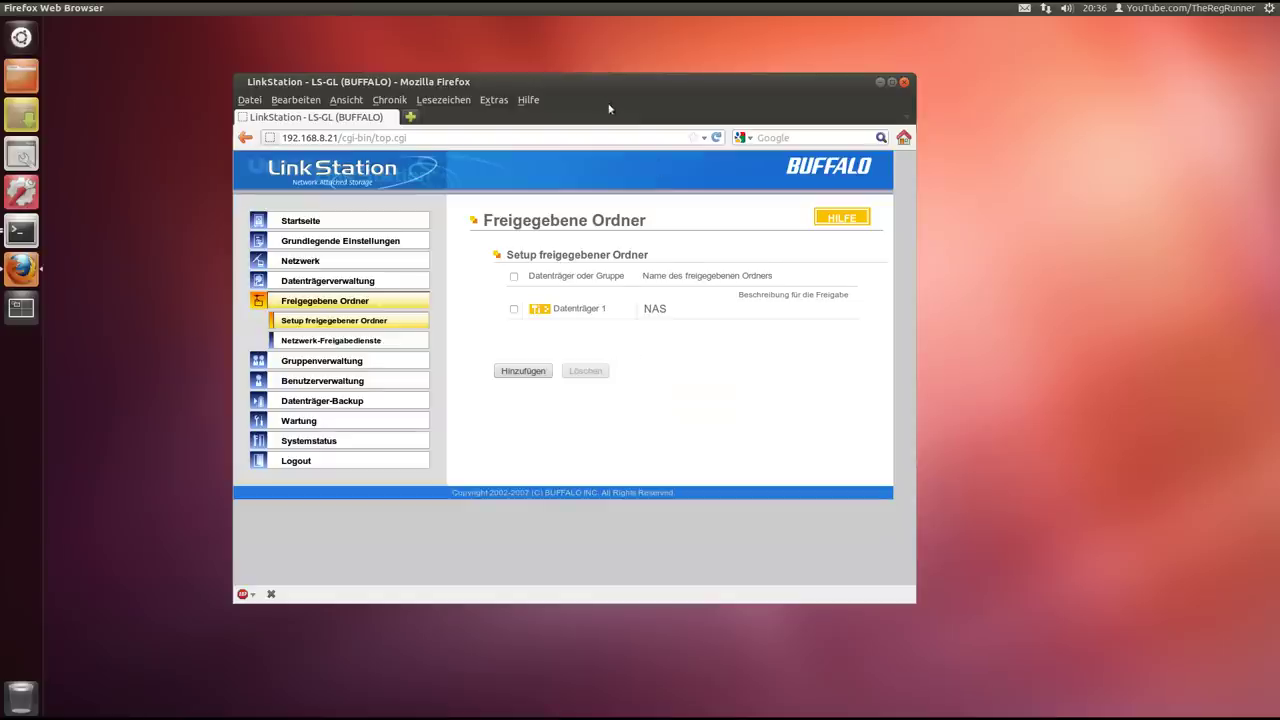
pyautogui.moveTo(610, 83); pyautogui.dragTo(567, 87)
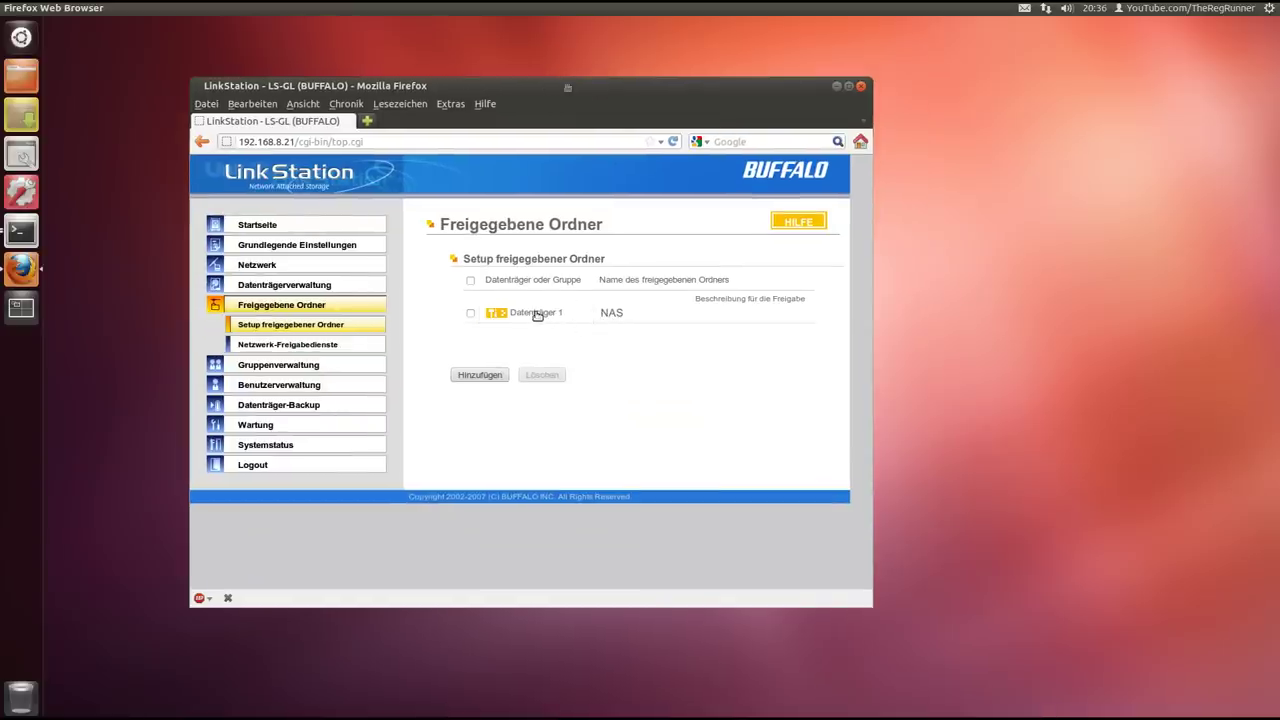
pyautogui.click(533, 314)
pyautogui.moveTo(630, 77); pyautogui.dragTo(628, 34)
pyautogui.doubleClick(618, 239)
# Review the Zugriffsbeschränkungen user lists for the NAS share's read/write user
pyautogui.moveTo(866, 255); pyautogui.dragTo(866, 350)
pyautogui.click(528, 414)
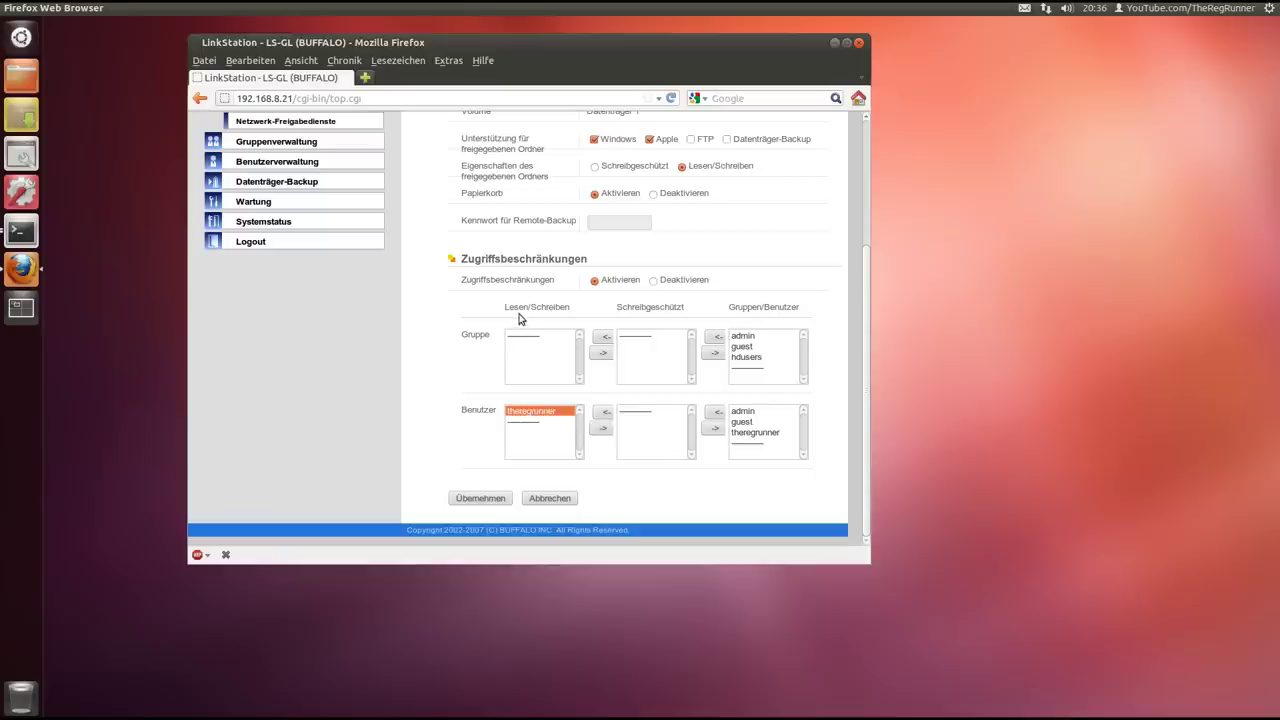
pyautogui.click(748, 433)
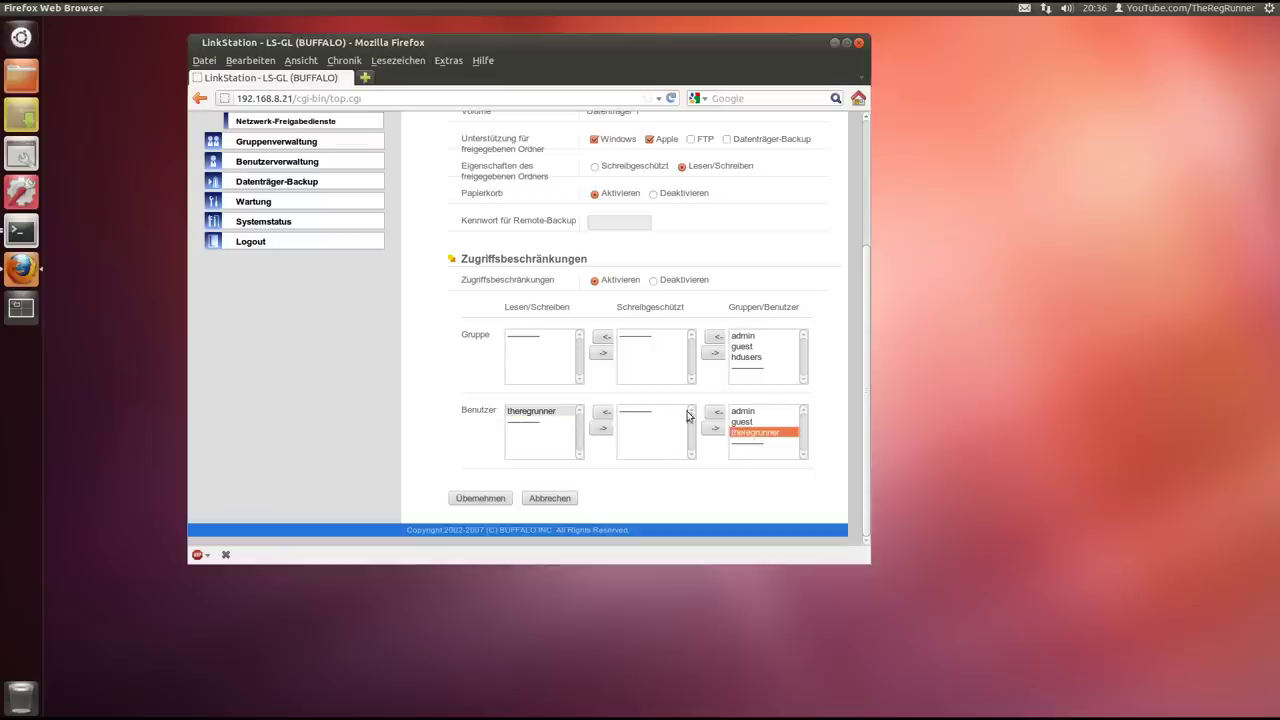
pyautogui.scroll(2, 410, 355)
pyautogui.scroll(1, 418, 344)
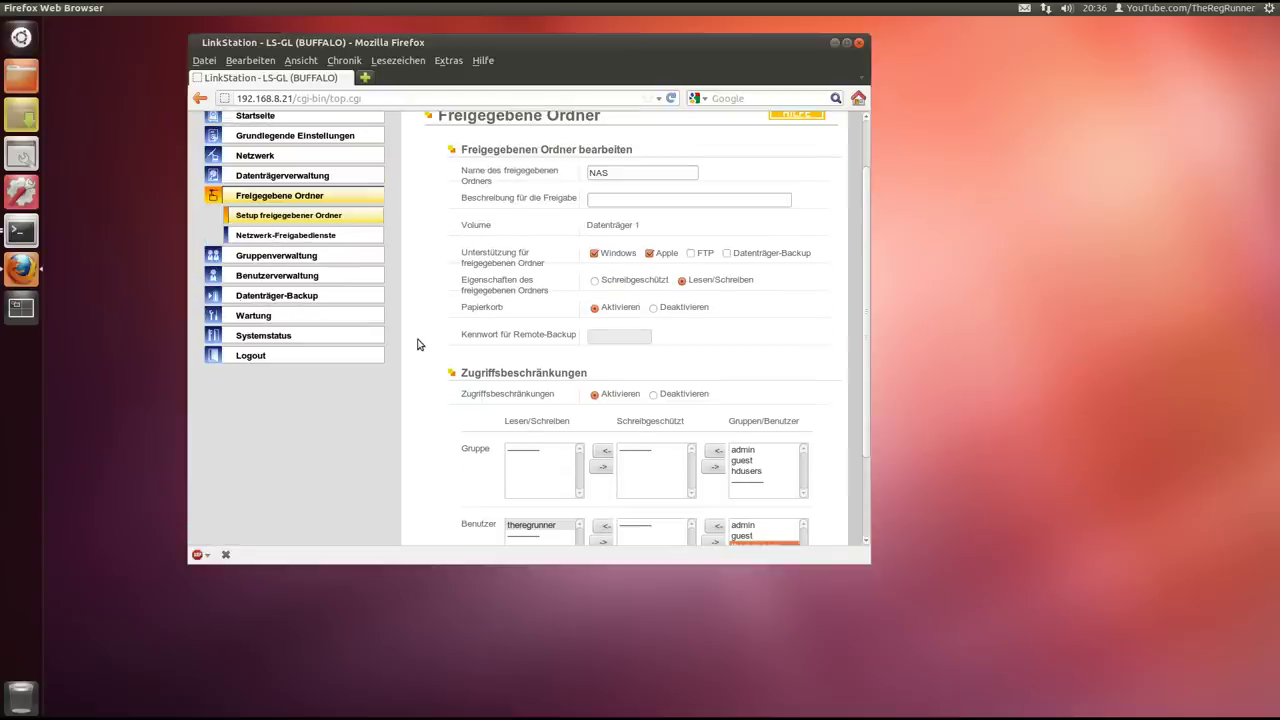
pyautogui.scroll(-2, 418, 343)
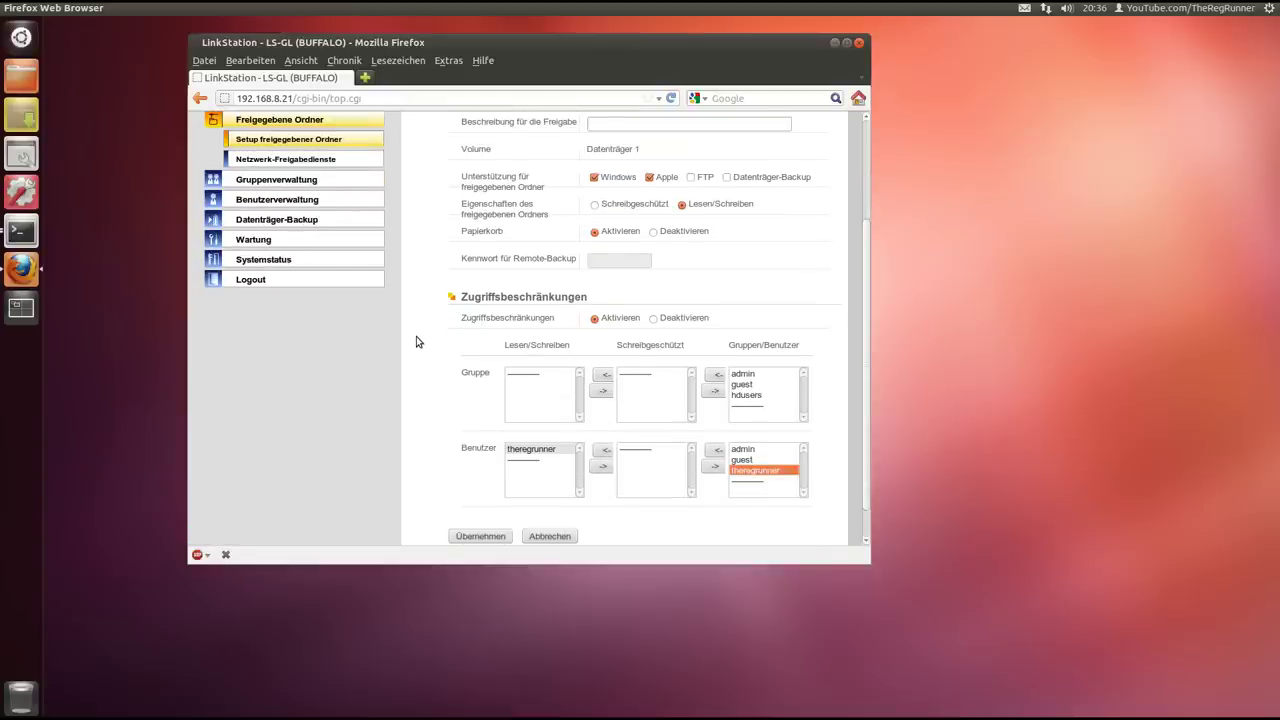
pyautogui.scroll(4, 418, 342)
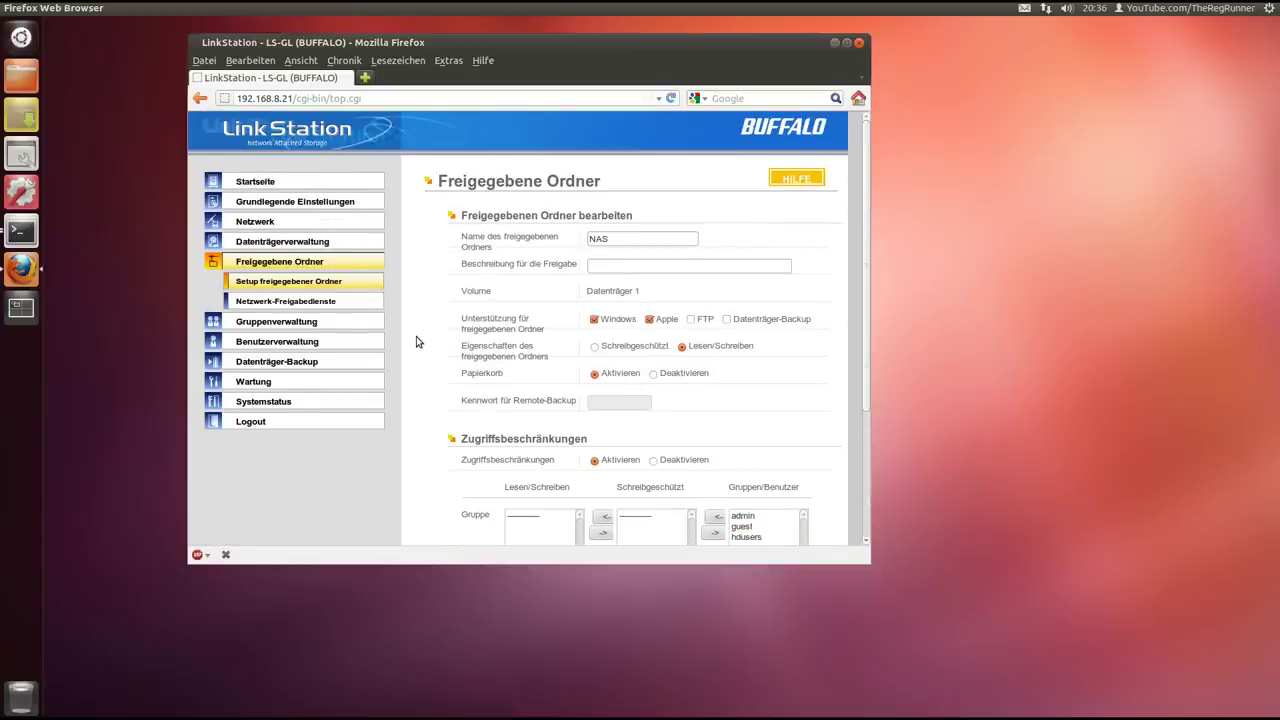
pyautogui.click(279, 326)
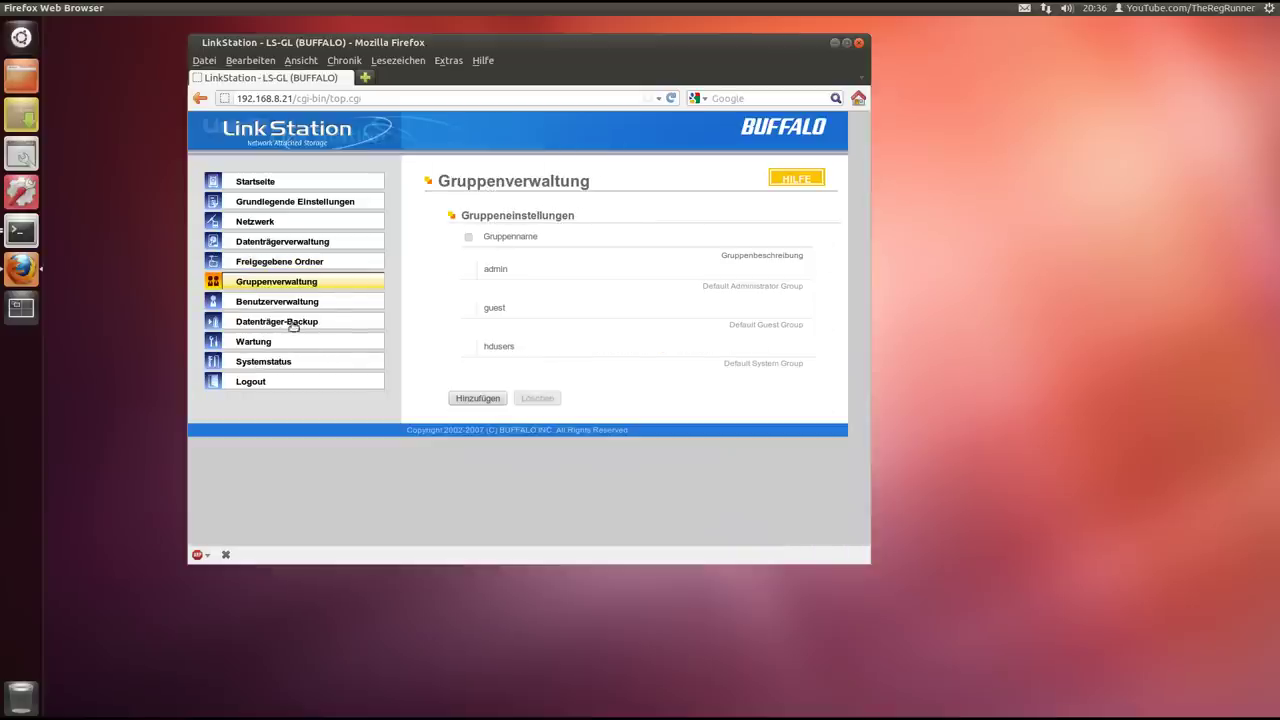
pyautogui.click(290, 301)
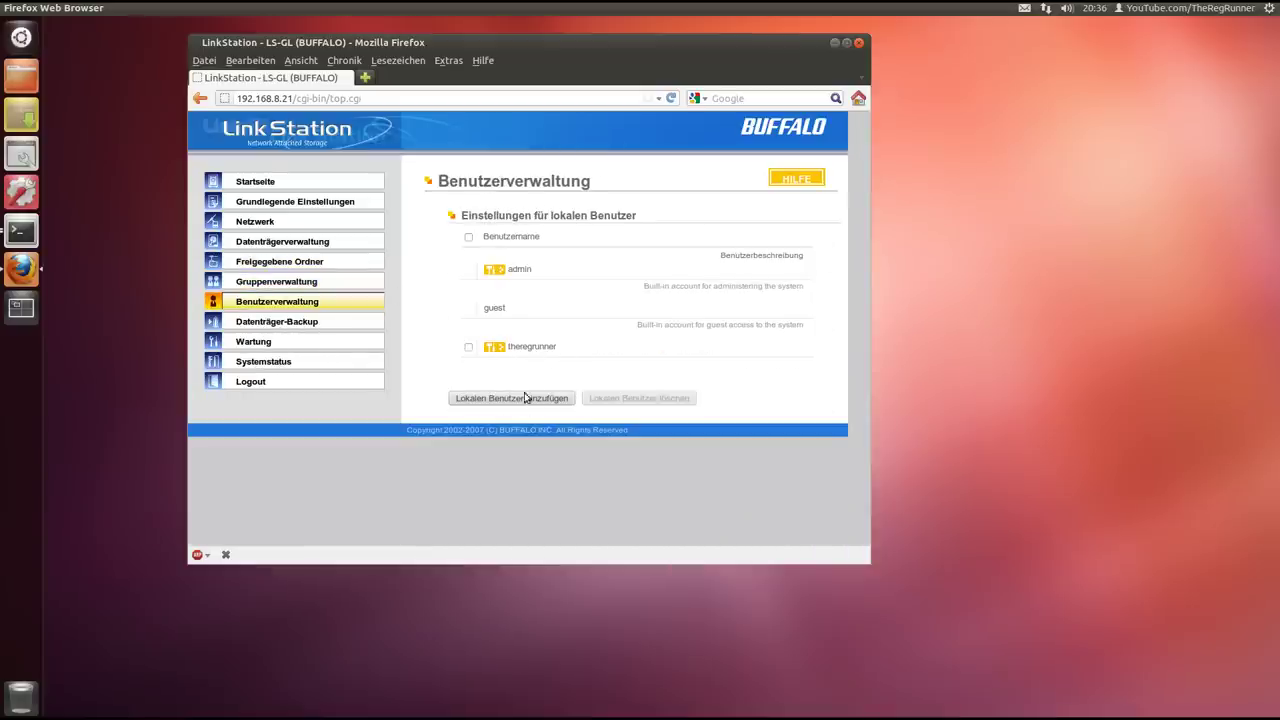
pyautogui.click(524, 347)
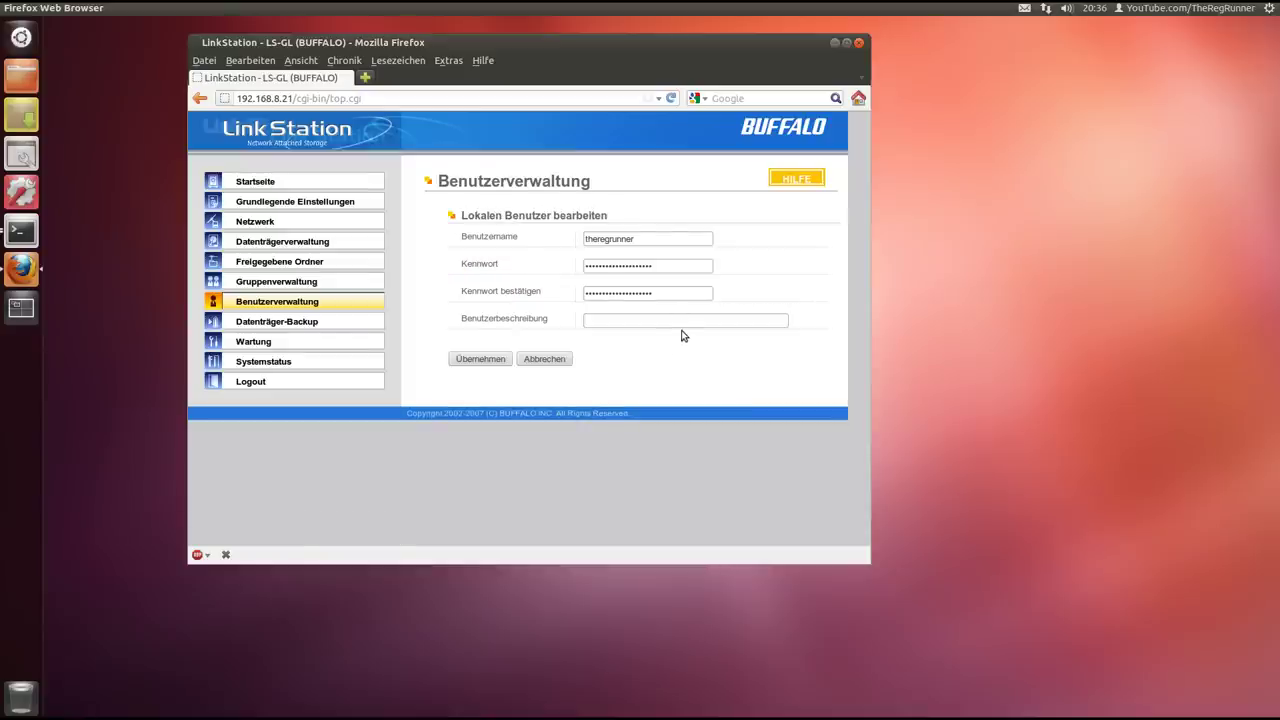
pyautogui.click(280, 262)
pyautogui.click(609, 271)
# Point out the Lesen/Schreiben column and the user among all available users
pyautogui.scroll(-2, 805, 347)
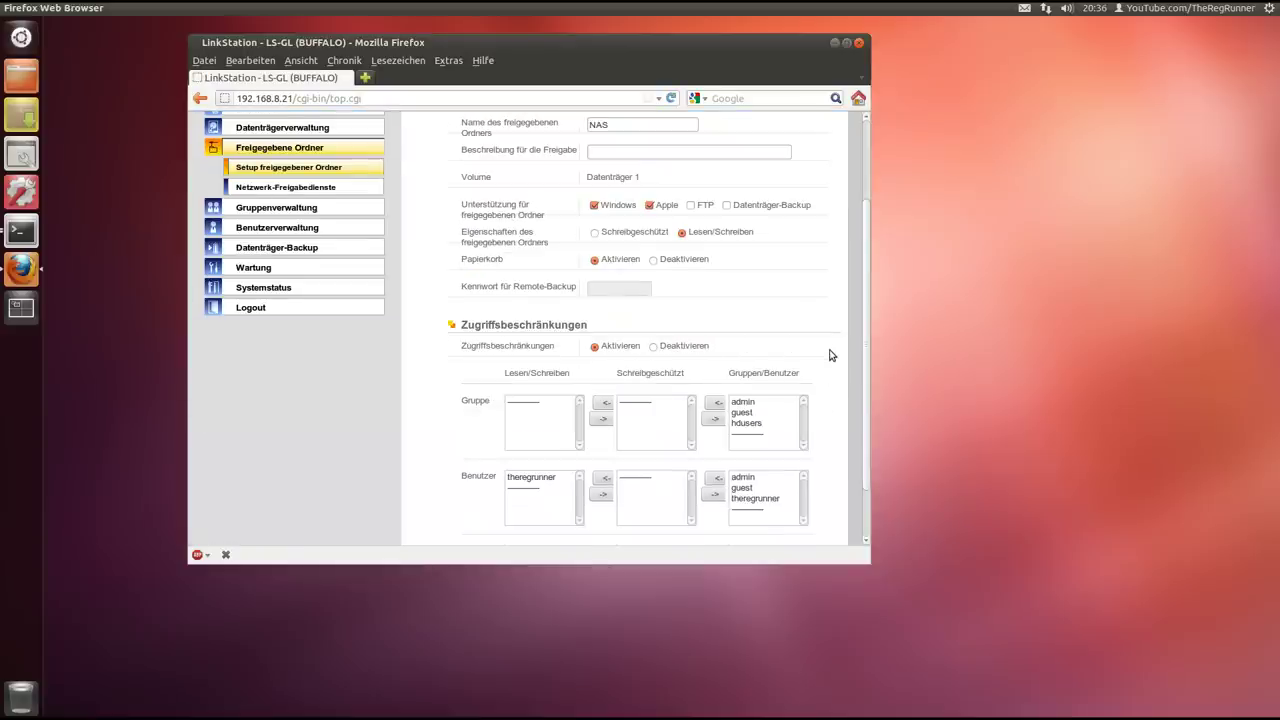
pyautogui.click(757, 498)
pyautogui.moveTo(571, 373); pyautogui.dragTo(448, 382)
pyautogui.click(448, 382)
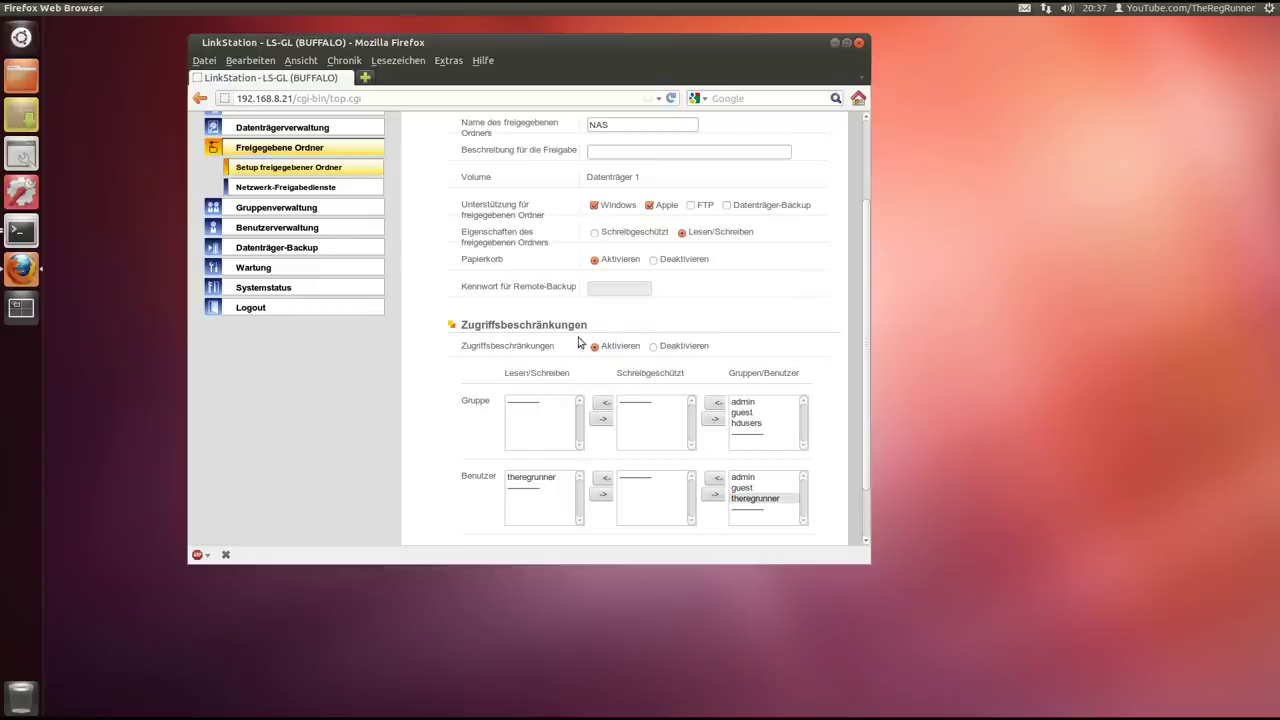
pyautogui.scroll(2, 755, 300)
# Log out of the LinkStation administration and close Firefox
pyautogui.moveTo(662, 58); pyautogui.dragTo(677, 68)
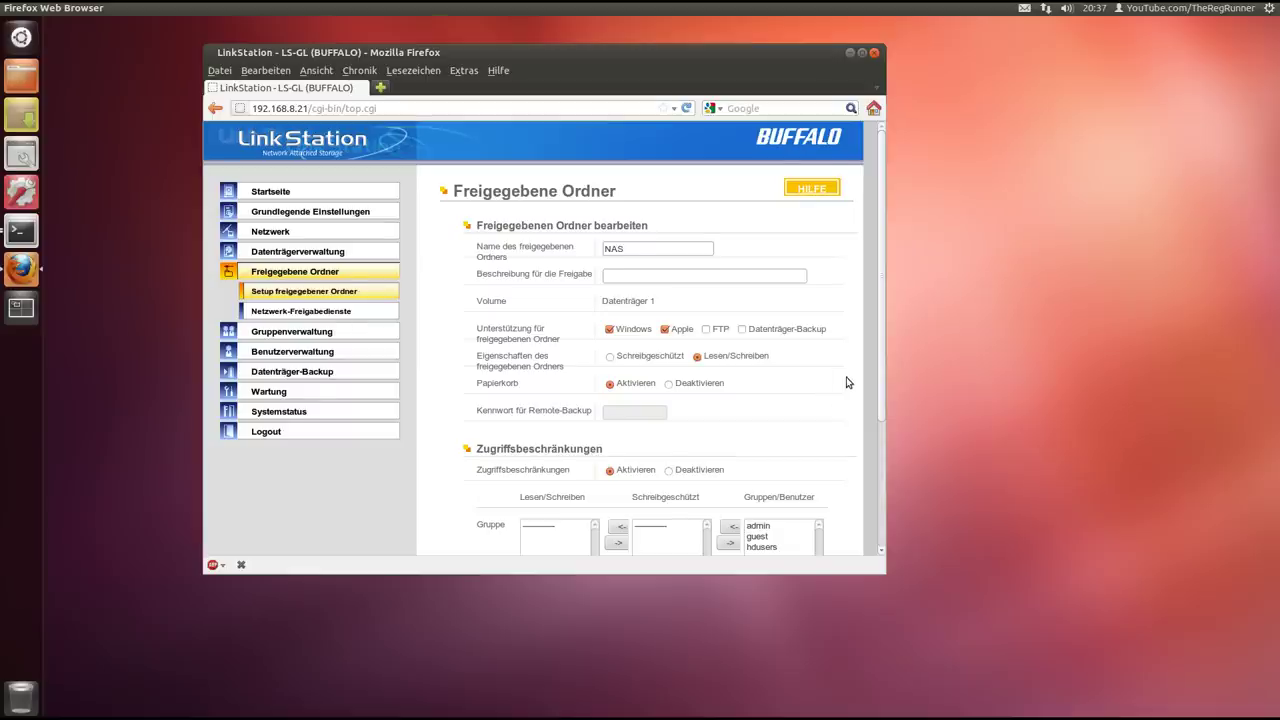
pyautogui.scroll(-1, 846, 382)
pyautogui.scroll(1, 846, 382)
pyautogui.click(265, 433)
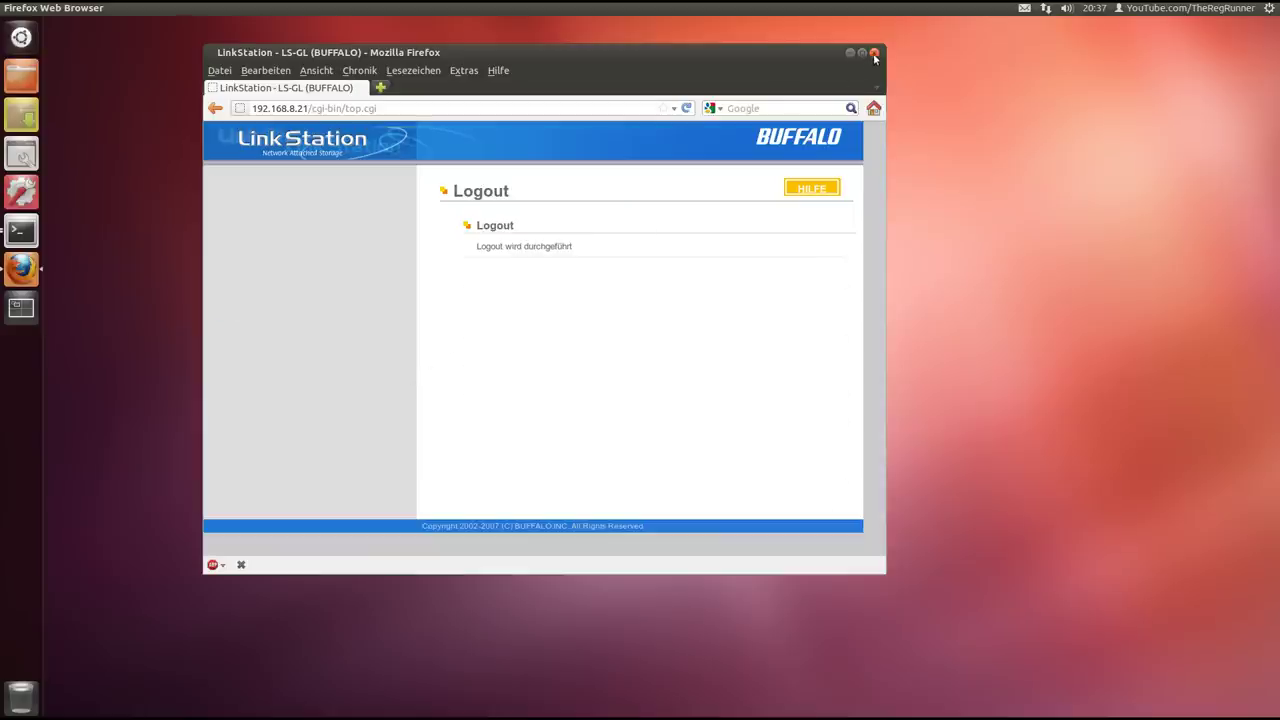
pyautogui.click(873, 53)
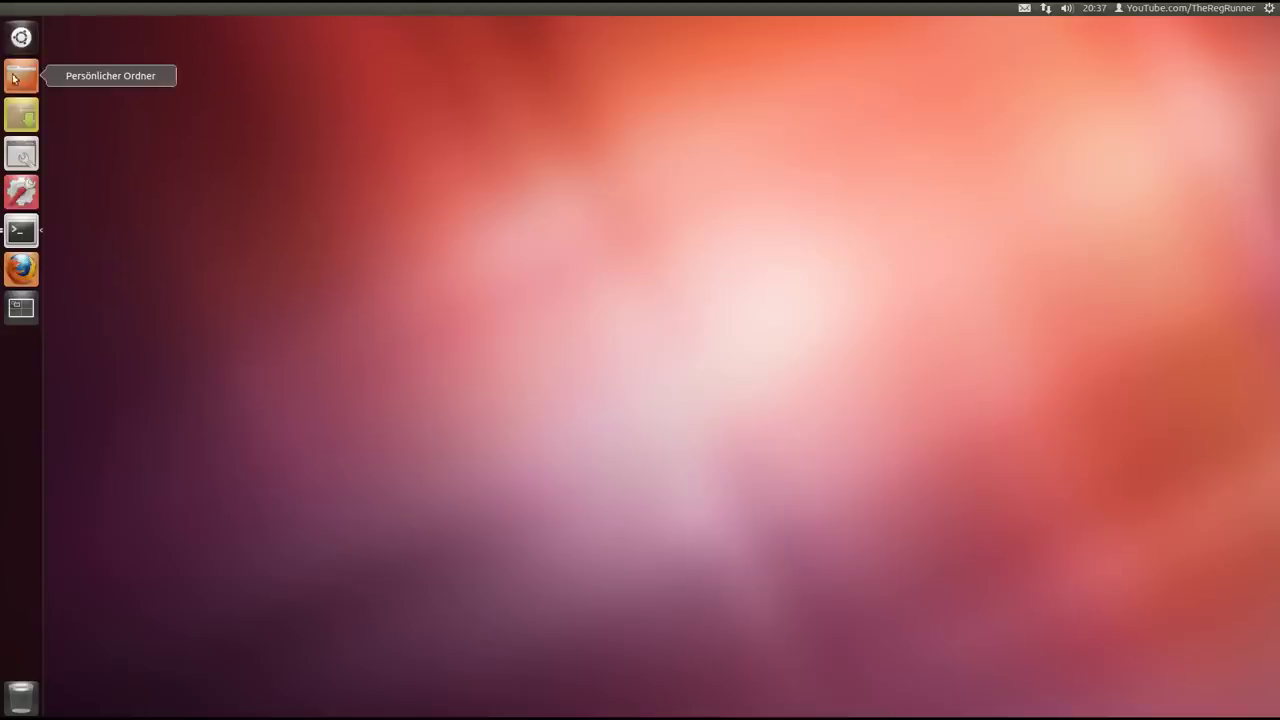
pyautogui.click(21, 77)
pyautogui.moveTo(339, 79); pyautogui.dragTo(405, 75)
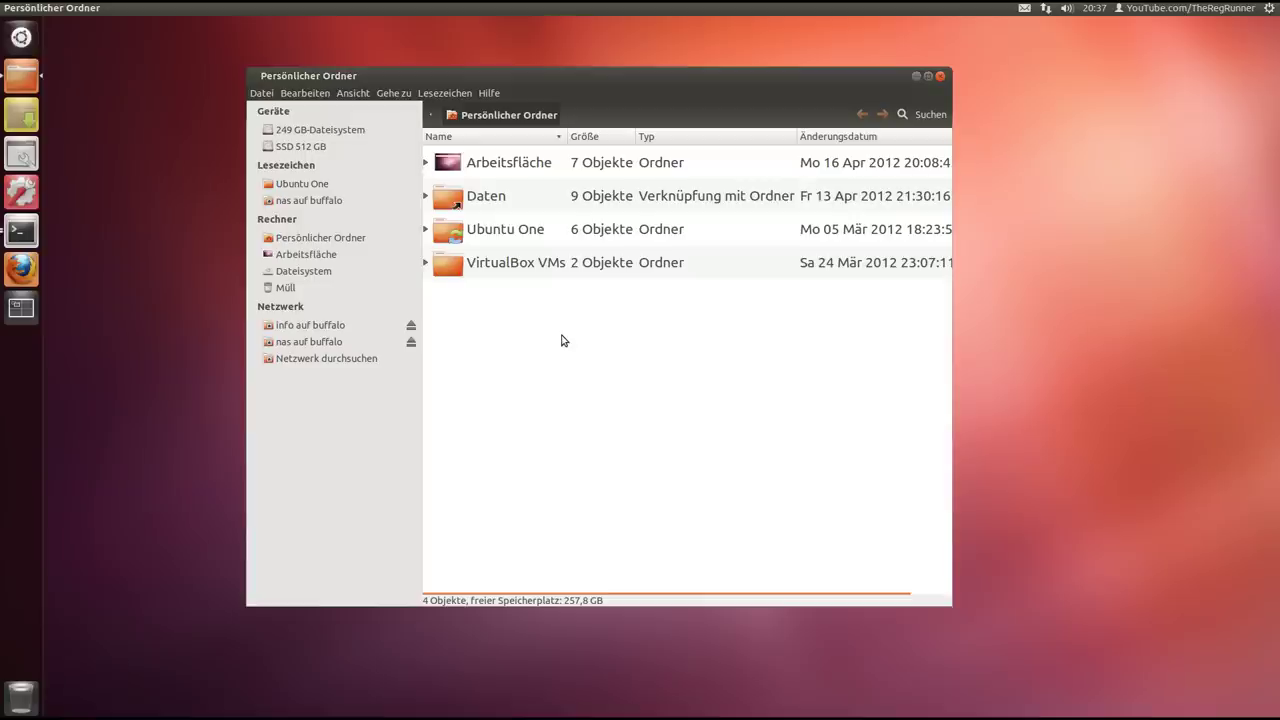
pyautogui.click(262, 94)
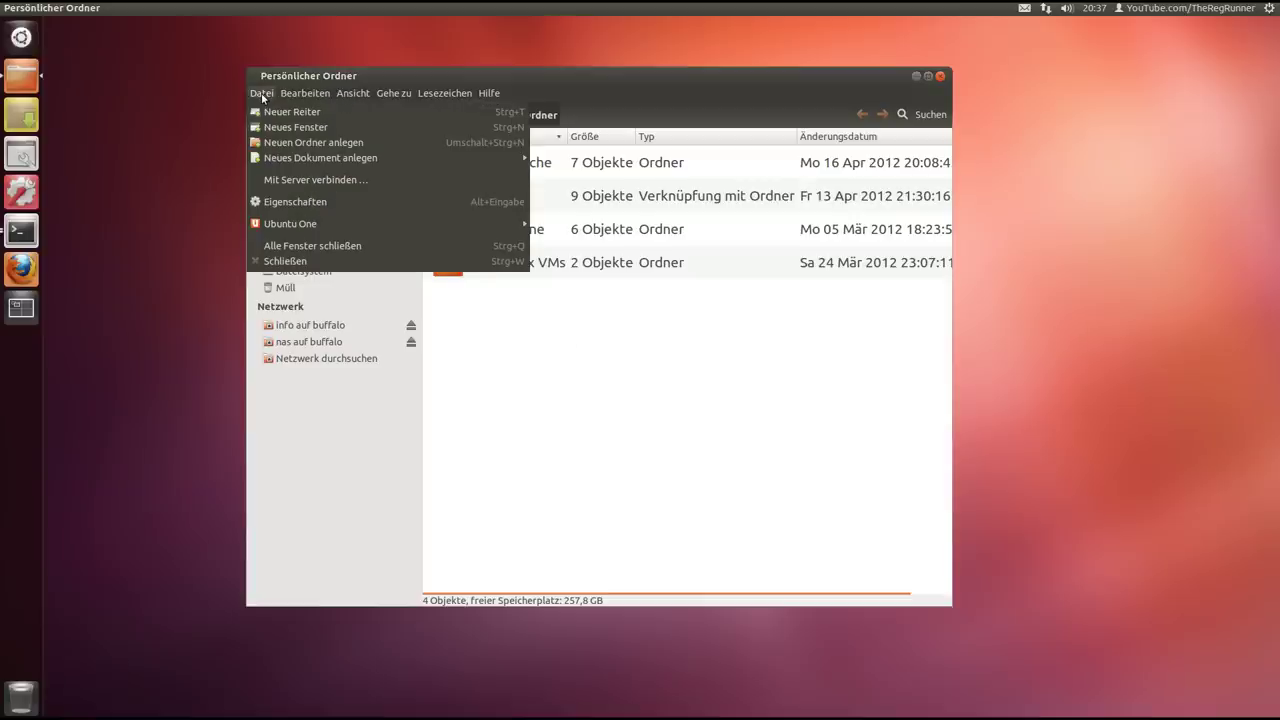
pyautogui.click(334, 180)
pyautogui.moveTo(601, 302); pyautogui.dragTo(576, 333)
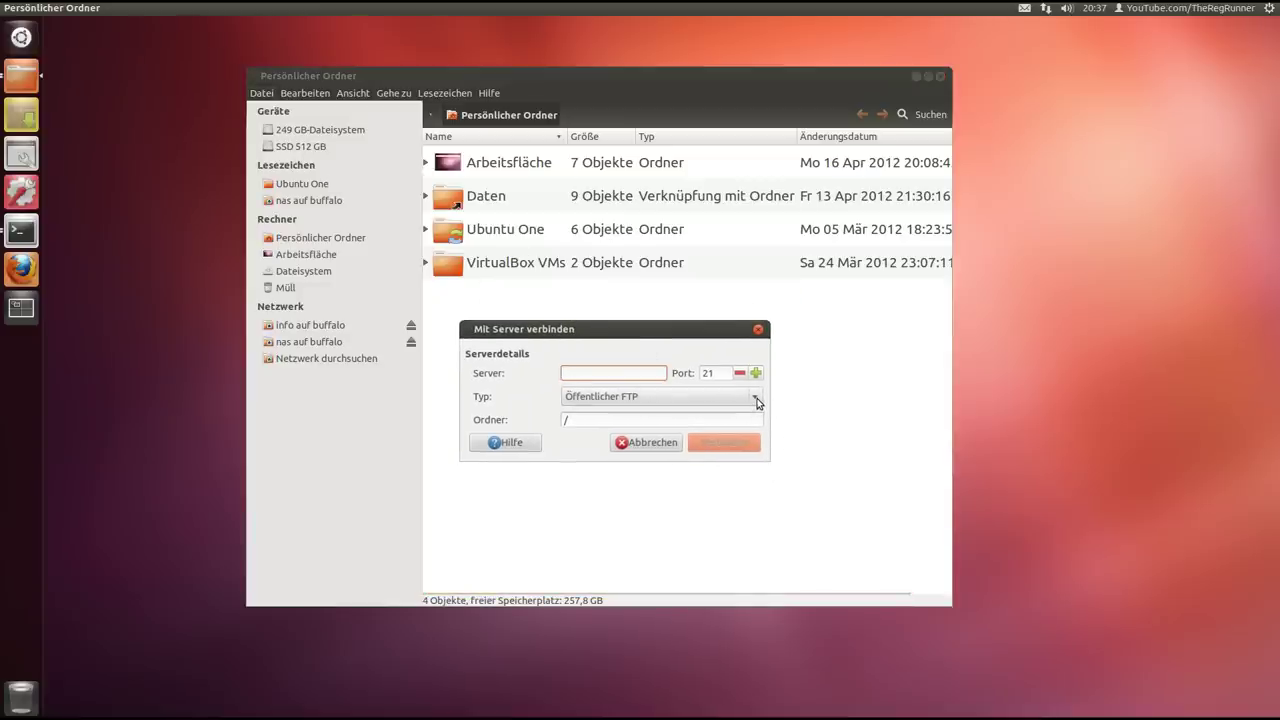
pyautogui.click(757, 402)
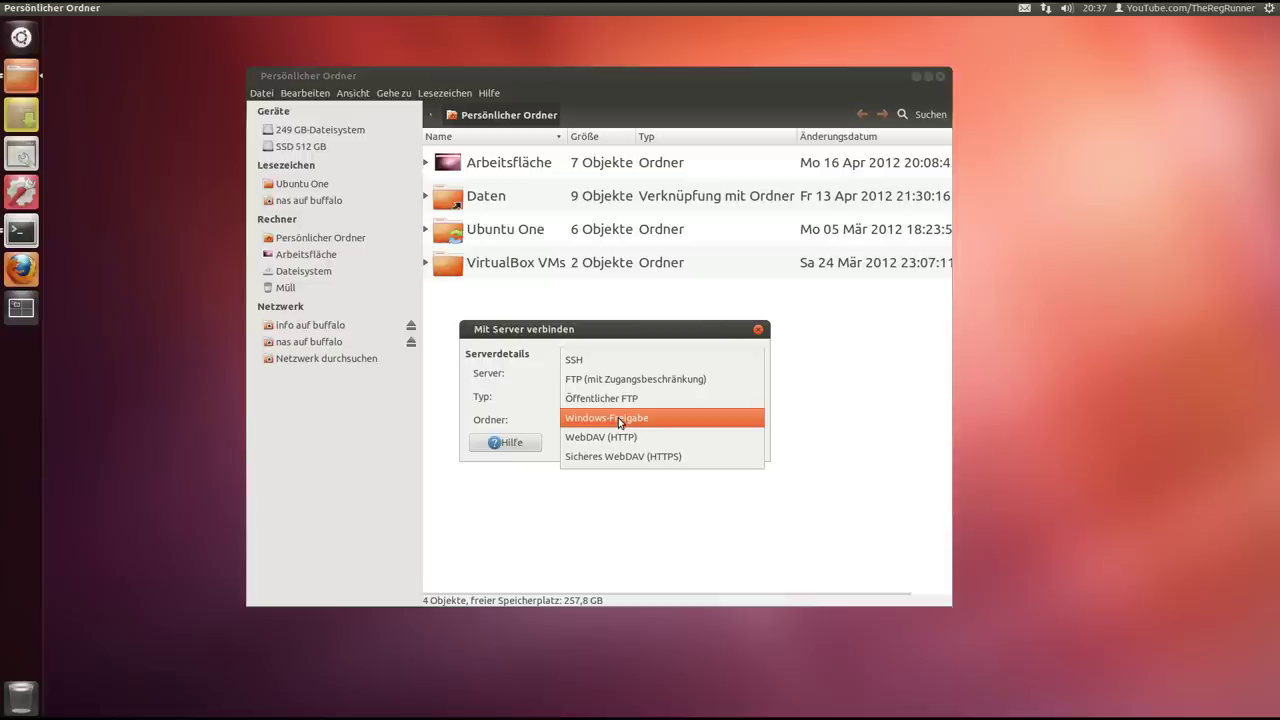
pyautogui.click(618, 417)
pyautogui.moveTo(605, 333); pyautogui.dragTo(613, 291)
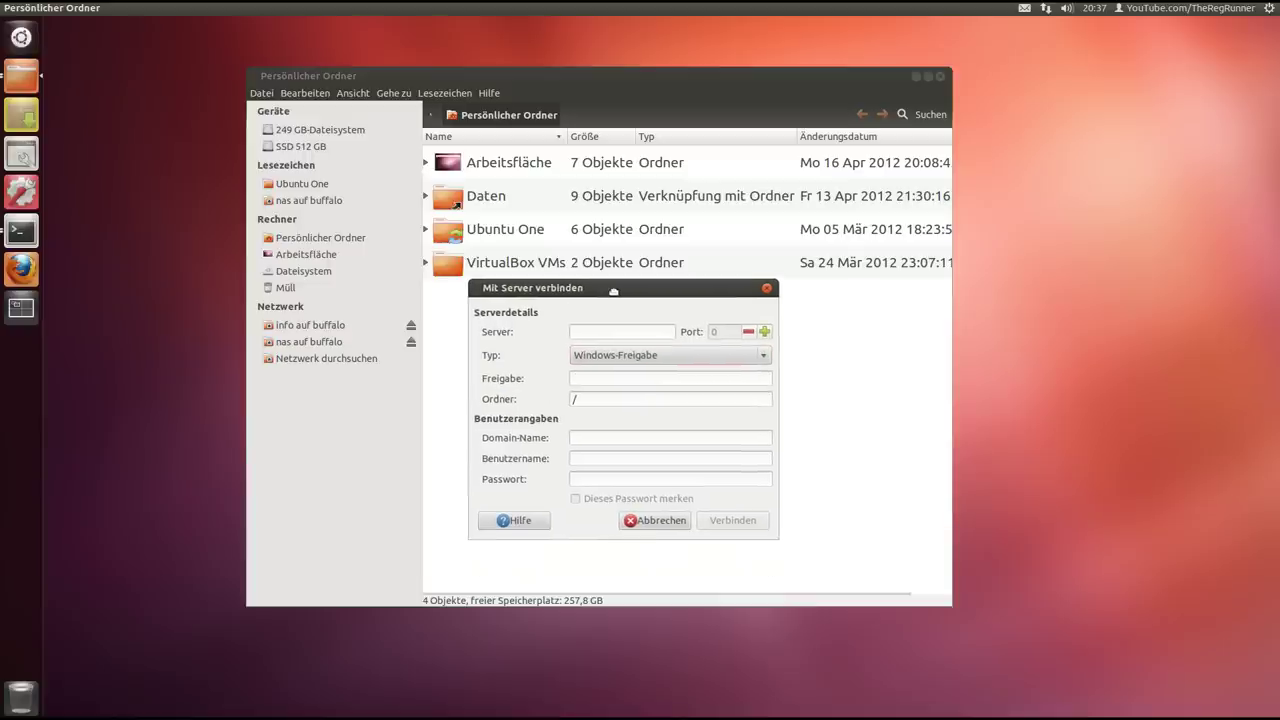
pyautogui.click(615, 332)
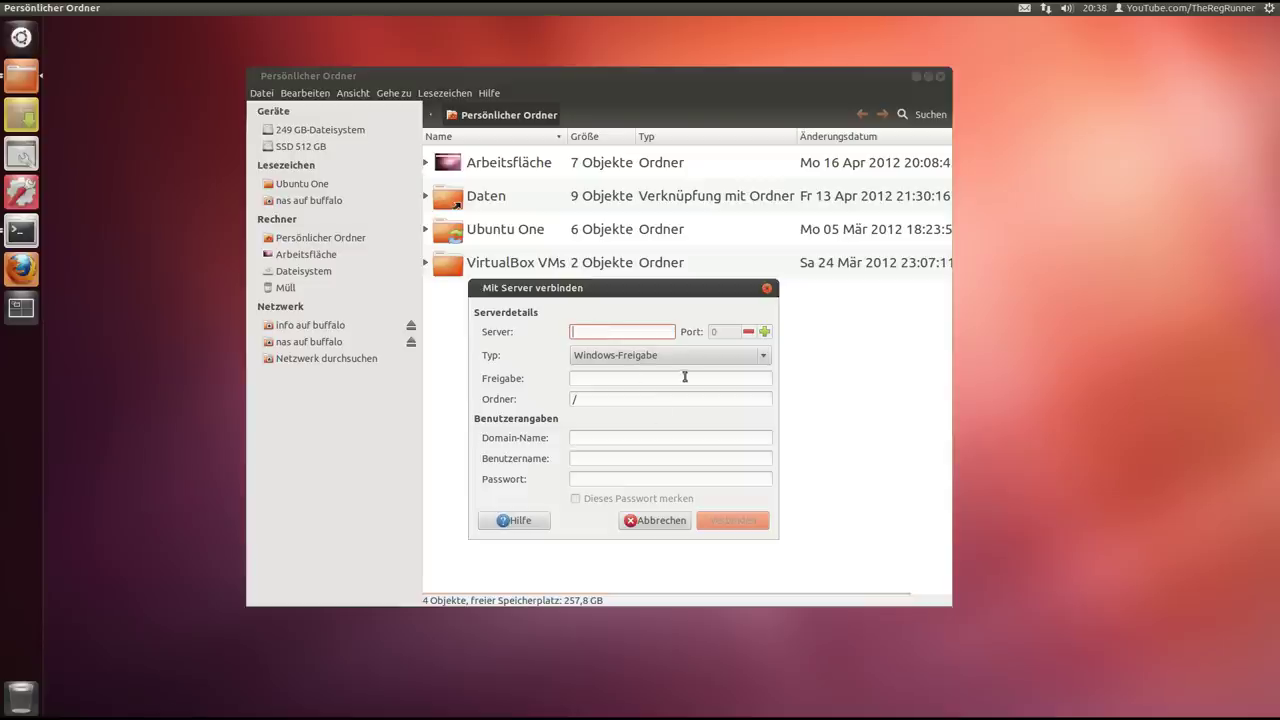
pyautogui.click(615, 377)
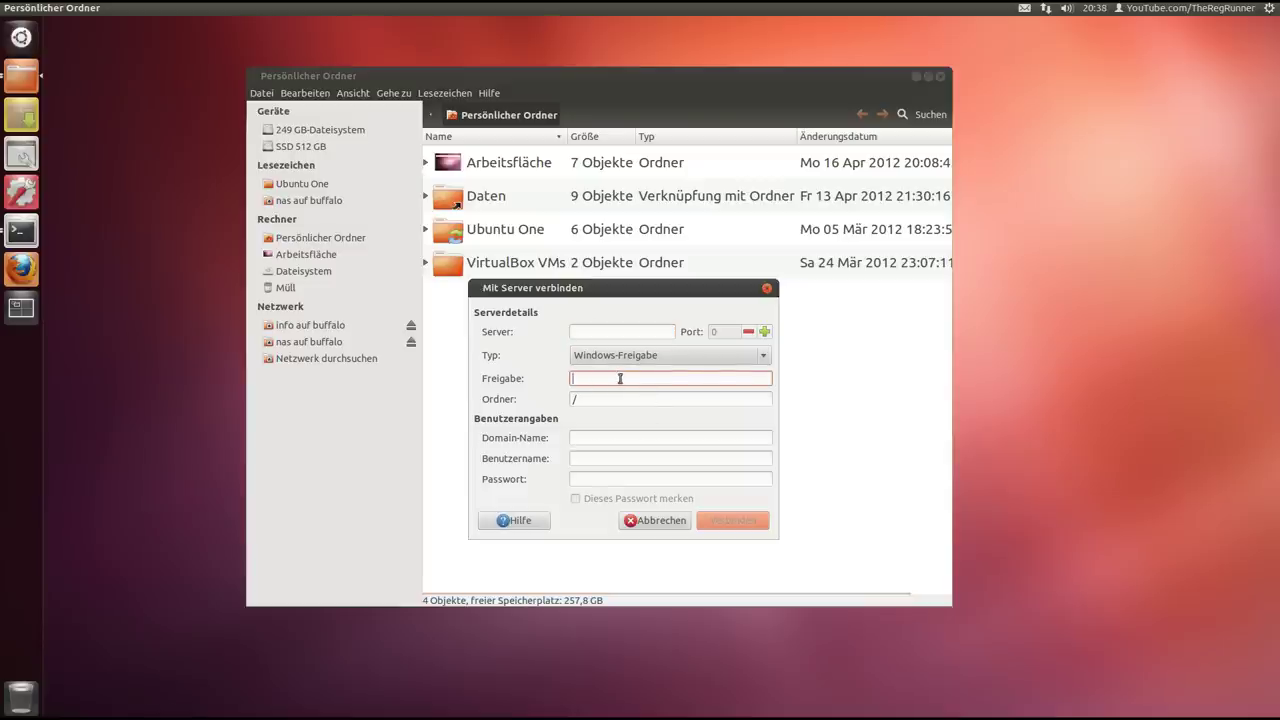
pyautogui.click(603, 437)
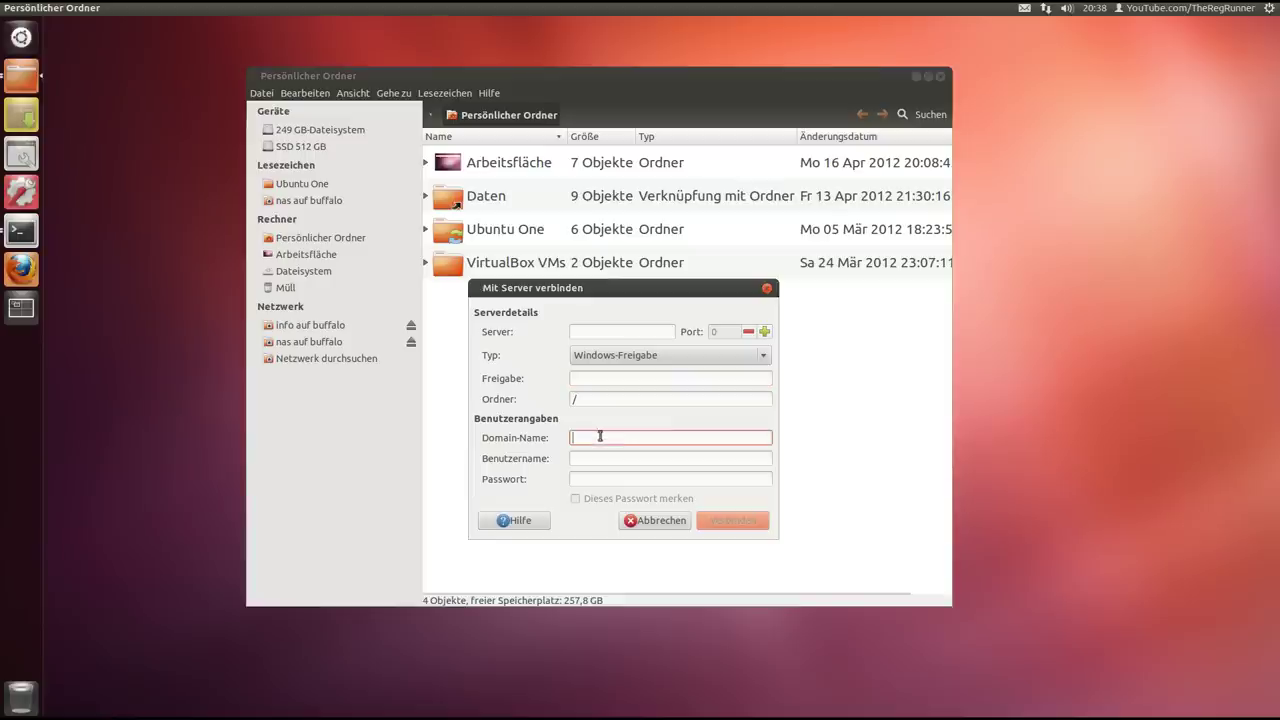
pyautogui.click(590, 460)
pyautogui.click(592, 480)
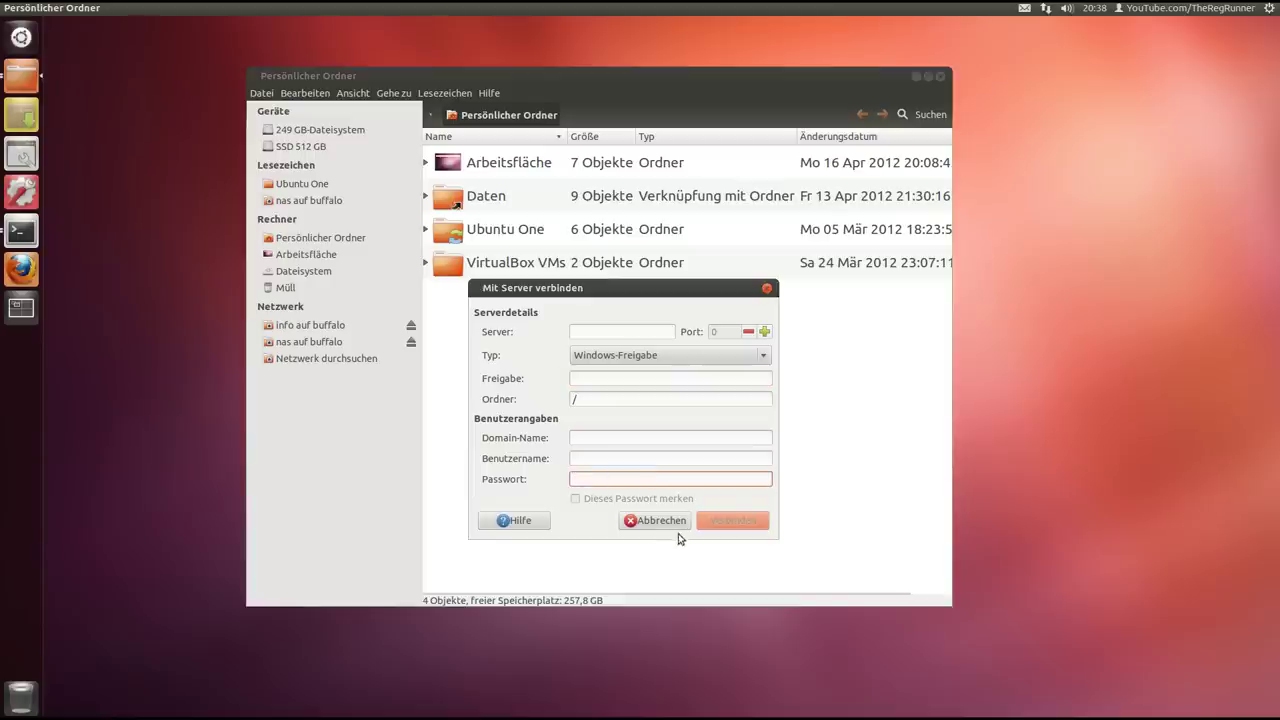
pyautogui.click(769, 290)
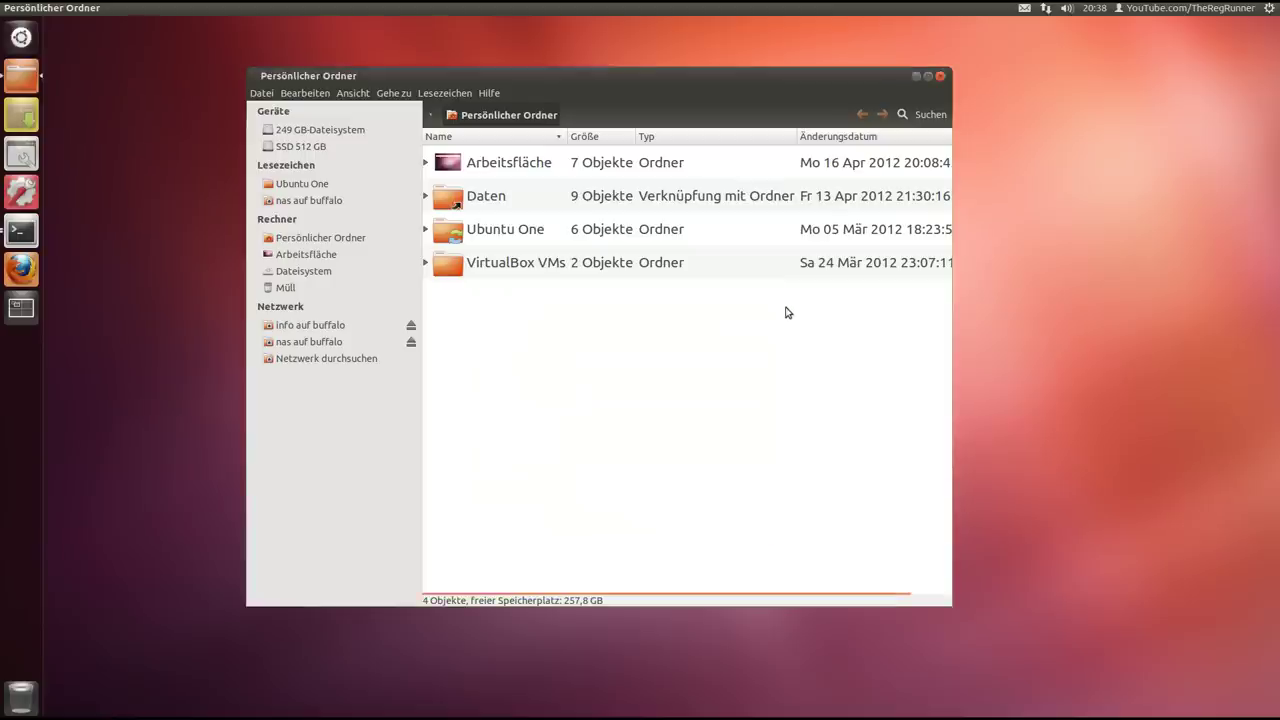
pyautogui.moveTo(701, 84)
pyautogui.mouseDown()
pyautogui.moveTo(695, 96)
pyautogui.moveTo(690, 82)
pyautogui.mouseUp()
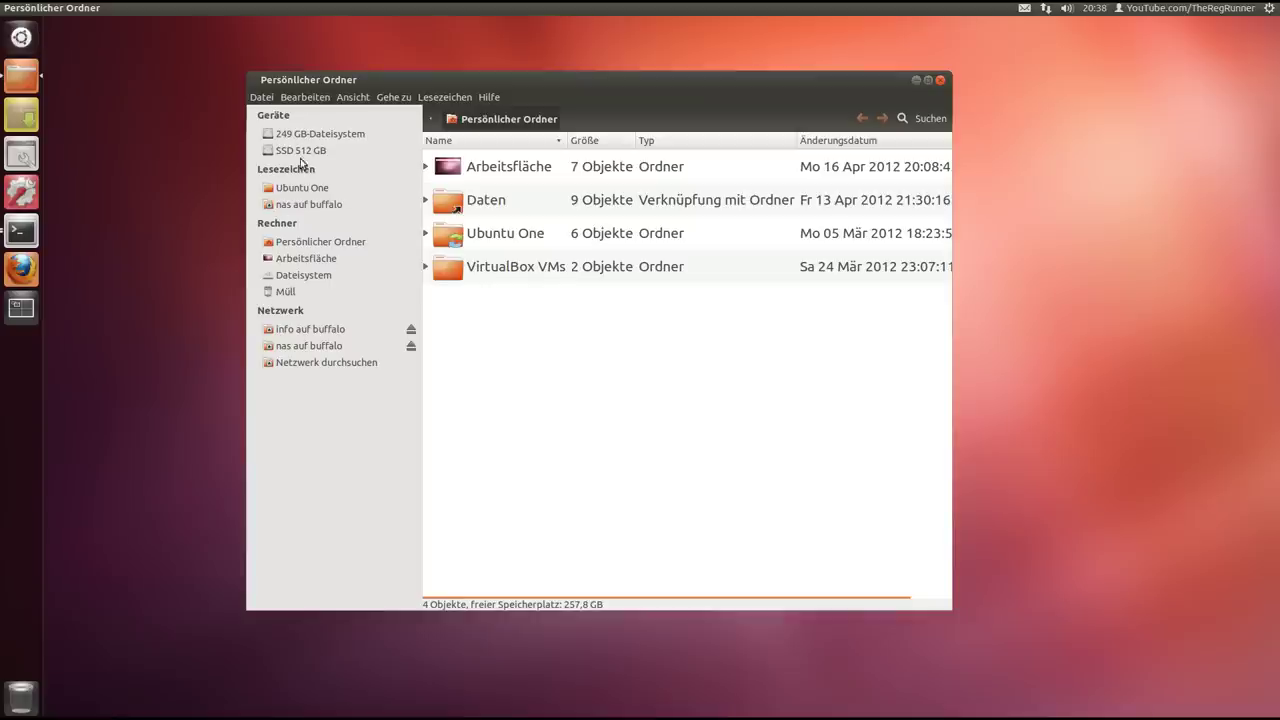
pyautogui.click(263, 97)
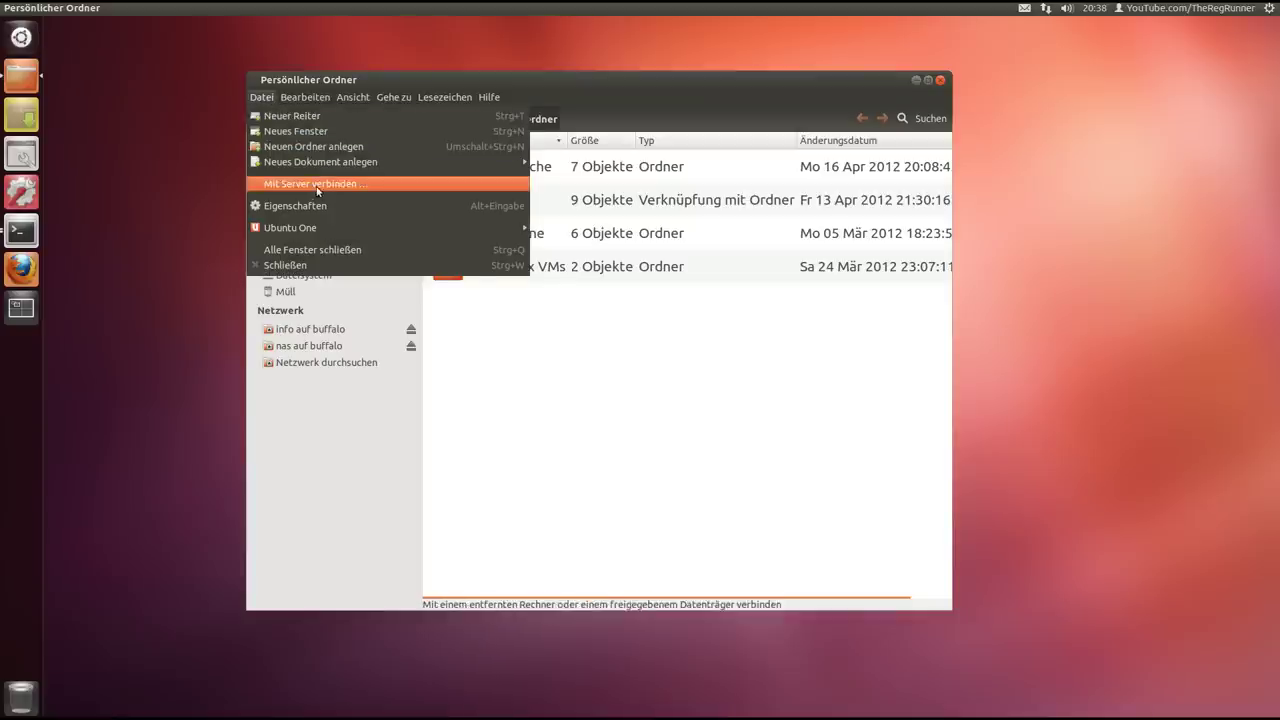
pyautogui.click(535, 398)
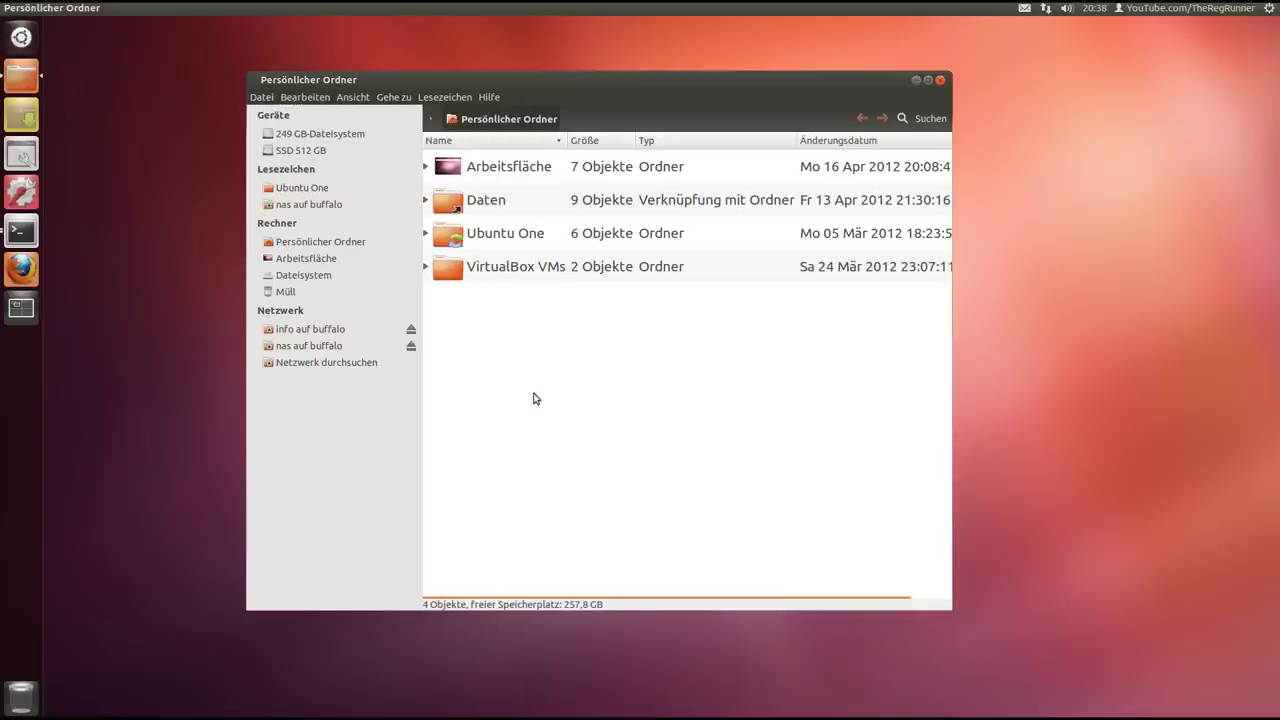
pyautogui.click(917, 82)
pyautogui.click(21, 268)
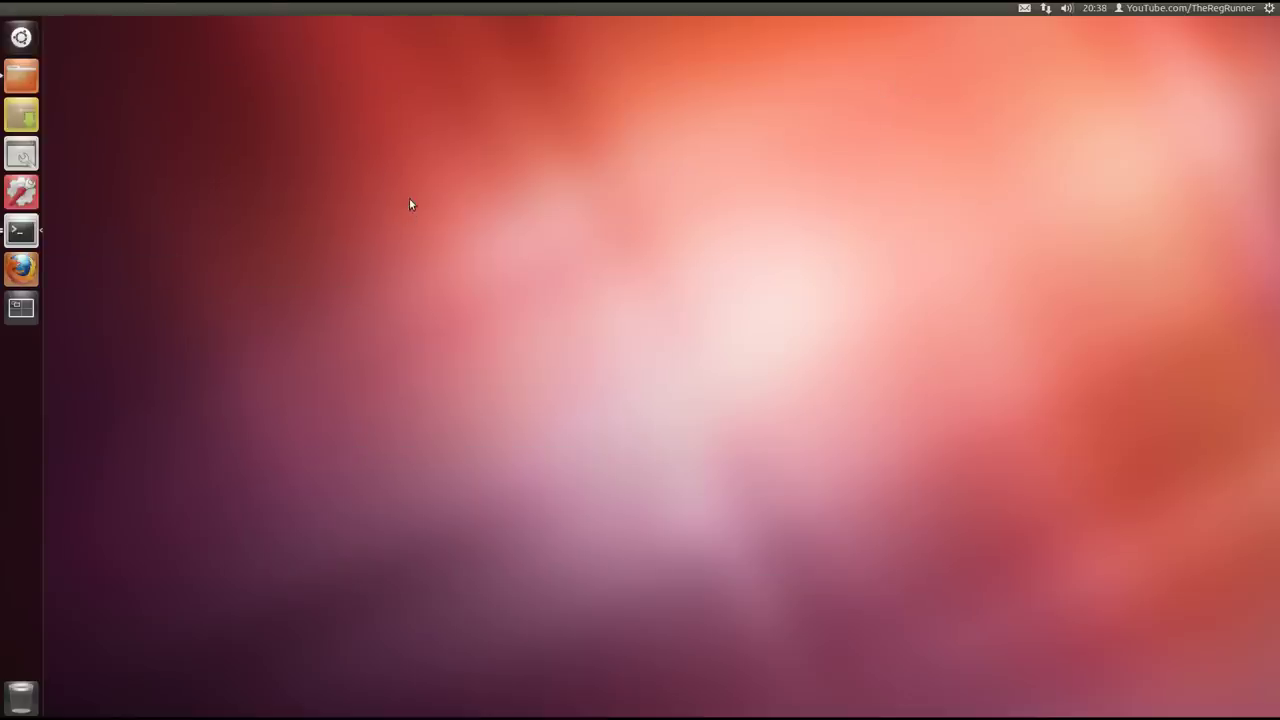
# Maximize Firefox on the MountWindowsSharesPermanently wiki guide
pyautogui.click(245, 46)
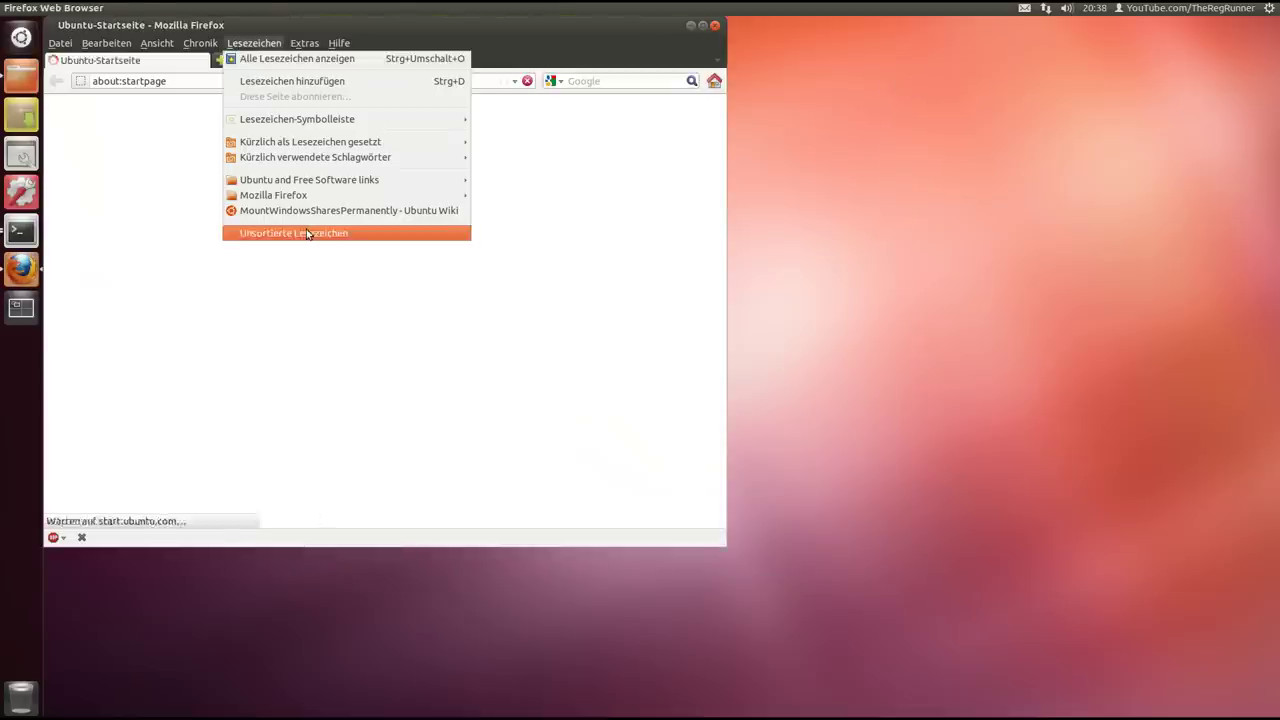
pyautogui.doubleClick(356, 28)
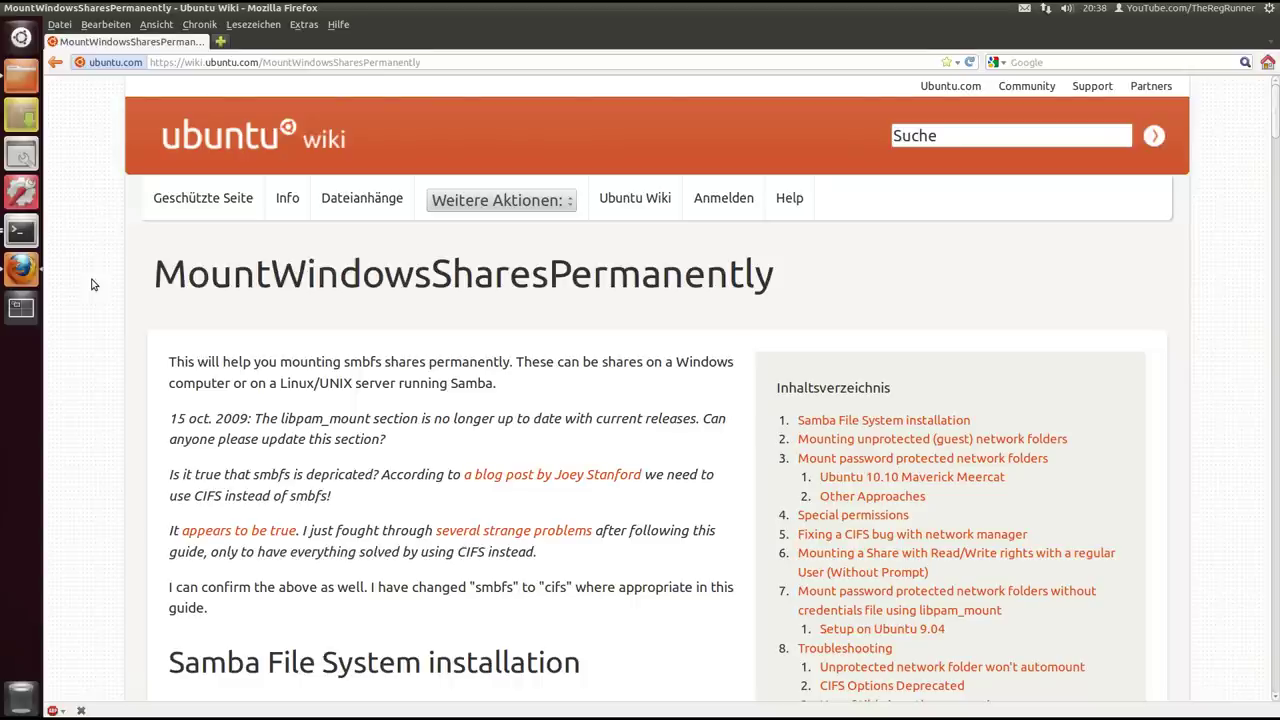
pyautogui.click(435, 62)
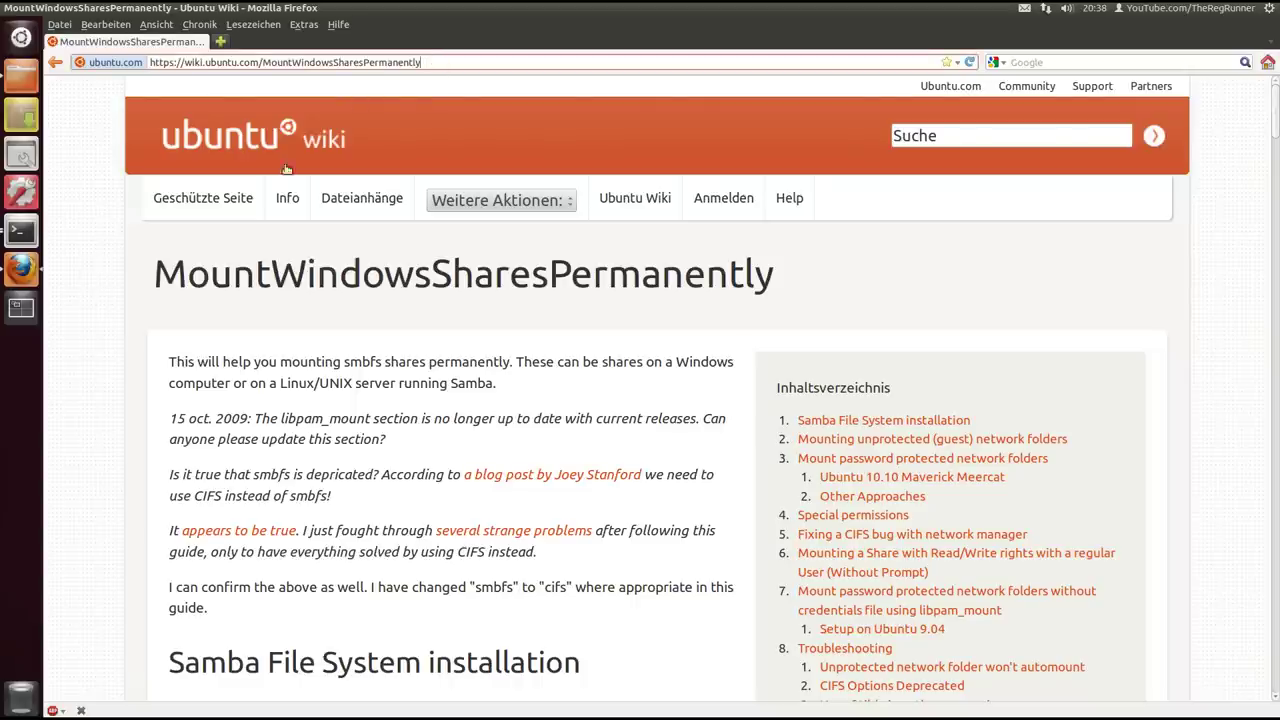
pyautogui.click(83, 270)
# Highlight the sudo apt-get install smbfs command and enlarge the page text
pyautogui.scroll(-5, 100, 285)
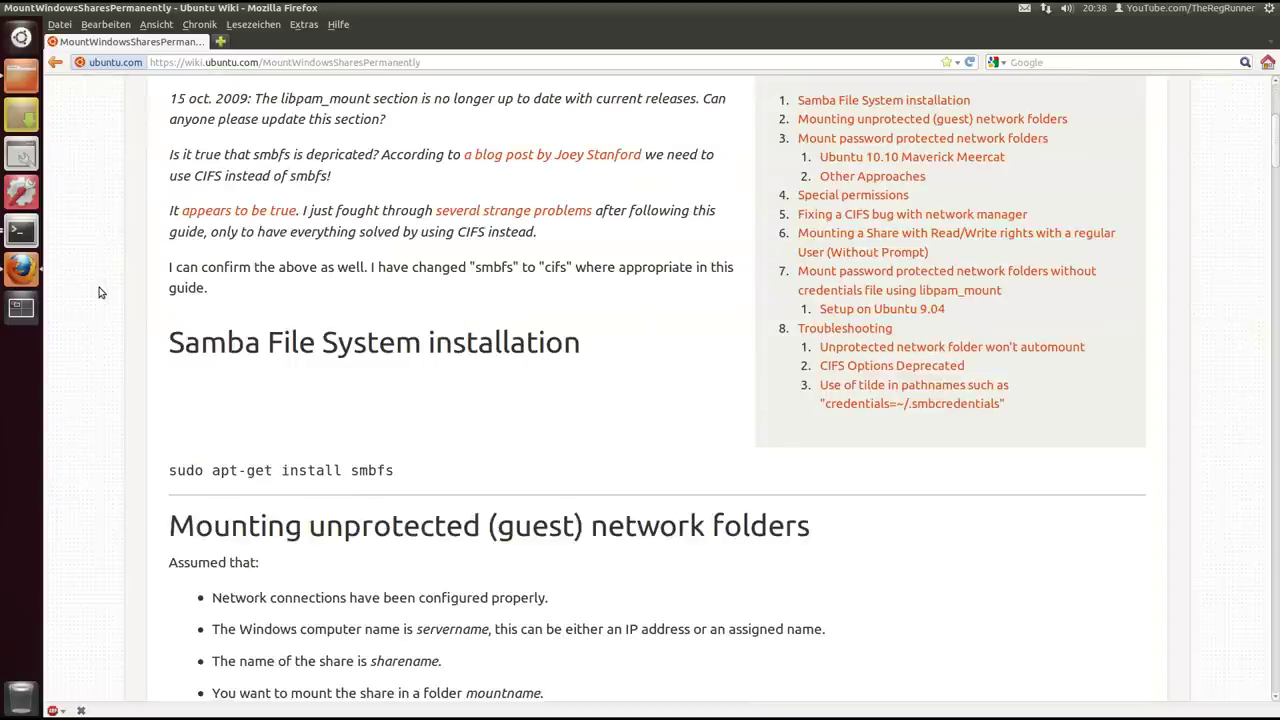
pyautogui.doubleClick(390, 279)
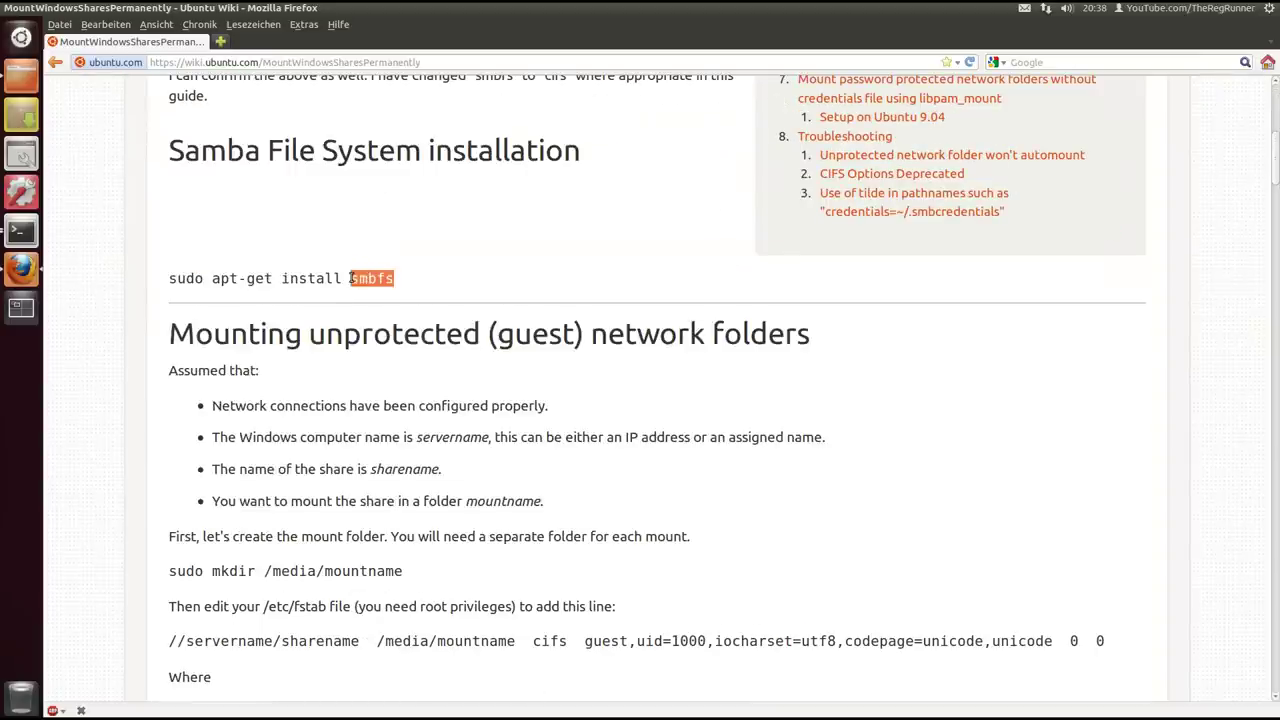
pyautogui.click(396, 286)
pyautogui.moveTo(396, 283); pyautogui.dragTo(163, 291)
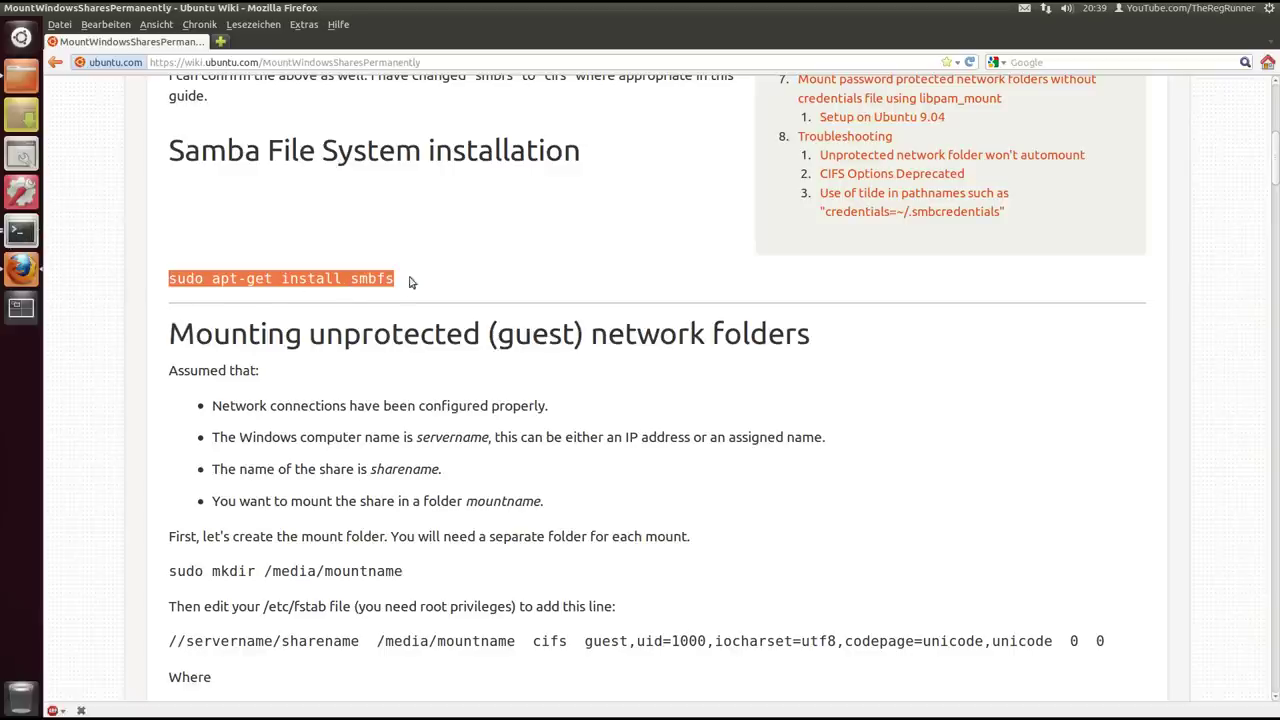
pyautogui.hotkey('ctrl', '+')
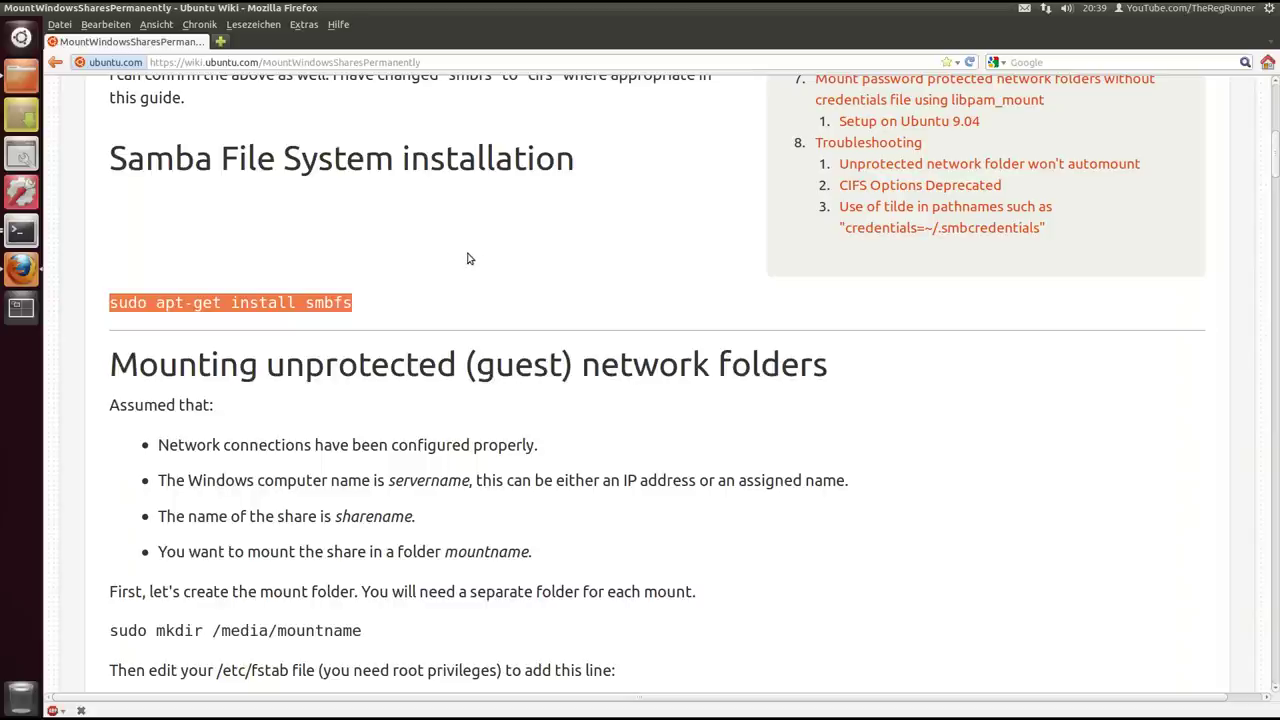
pyautogui.click(100, 368)
# Scroll to the Ubuntu 10.10 section and highlight the sudo gedit .smbcredentials command
pyautogui.scroll(-2, 100, 372)
pyautogui.scroll(-1, 99, 372)
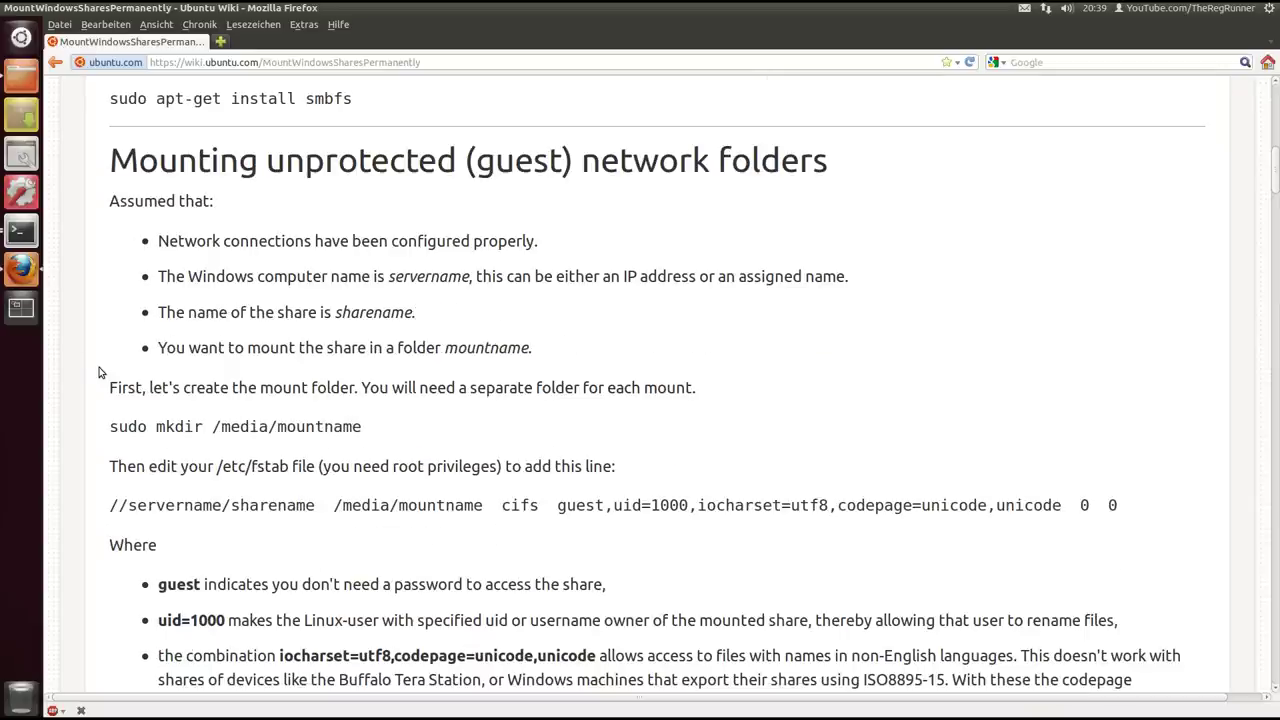
pyautogui.scroll(-1, 95, 357)
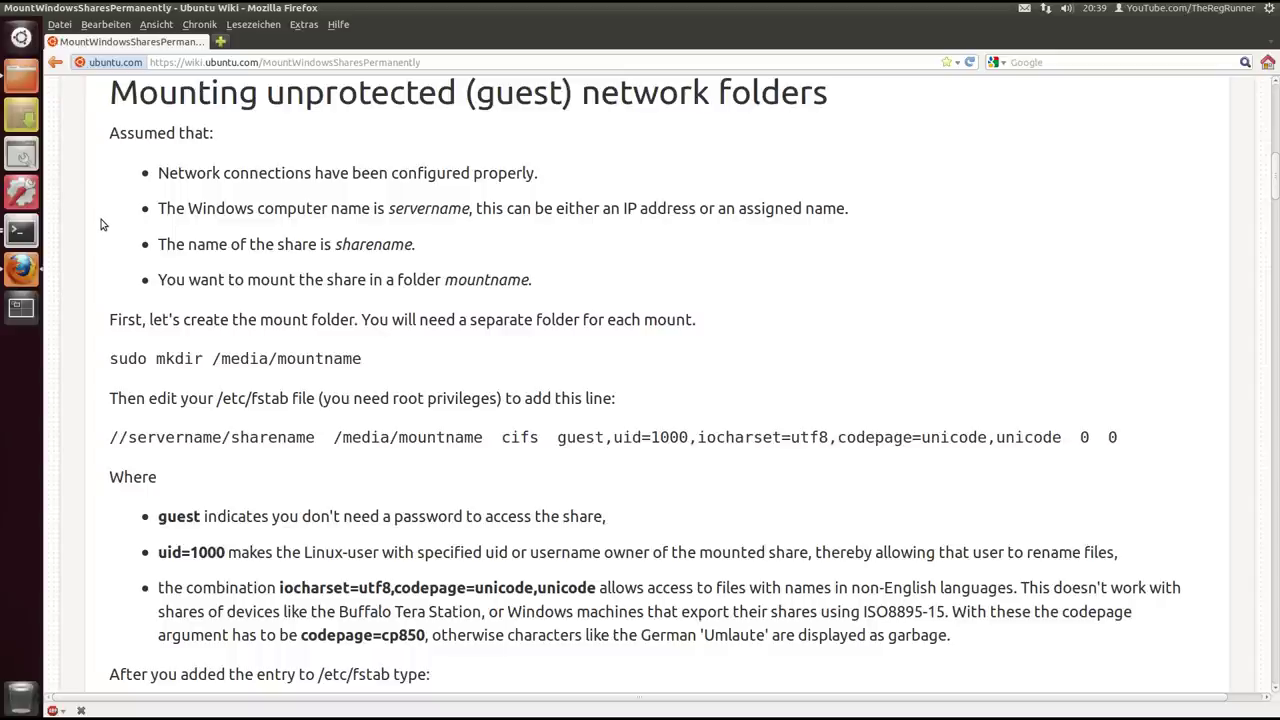
pyautogui.scroll(-1, 100, 224)
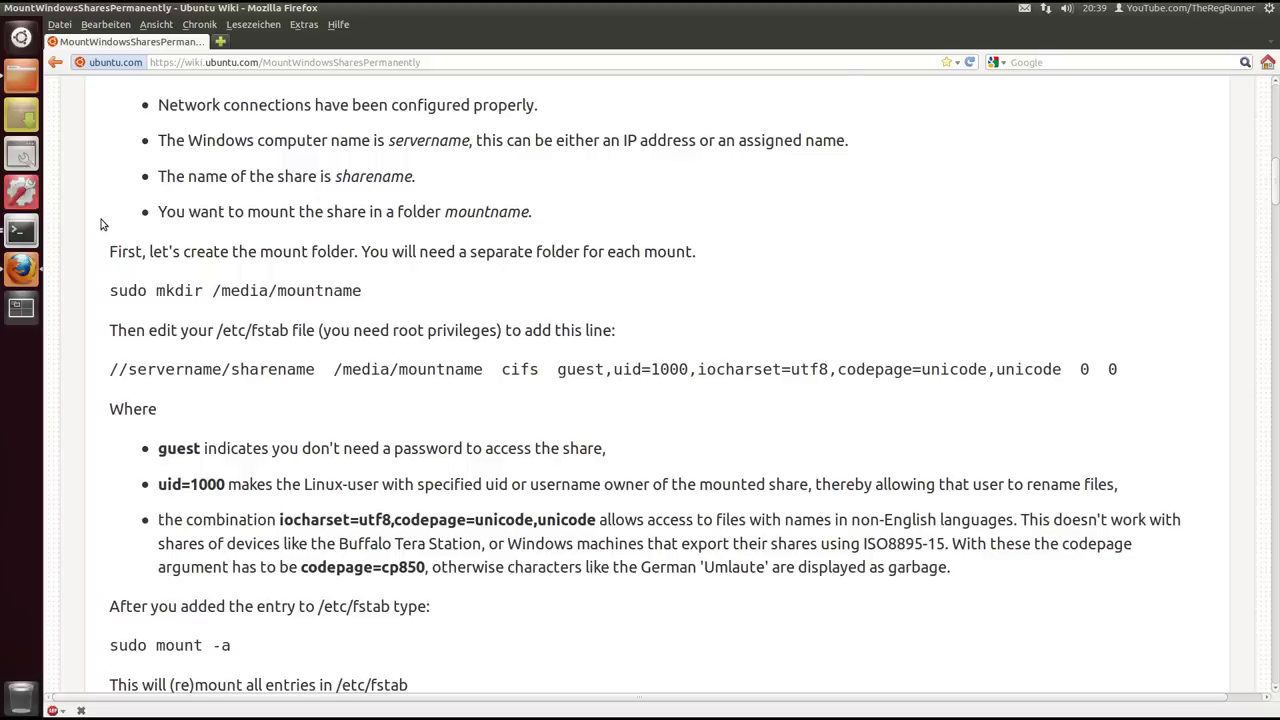
pyautogui.scroll(-2, 100, 224)
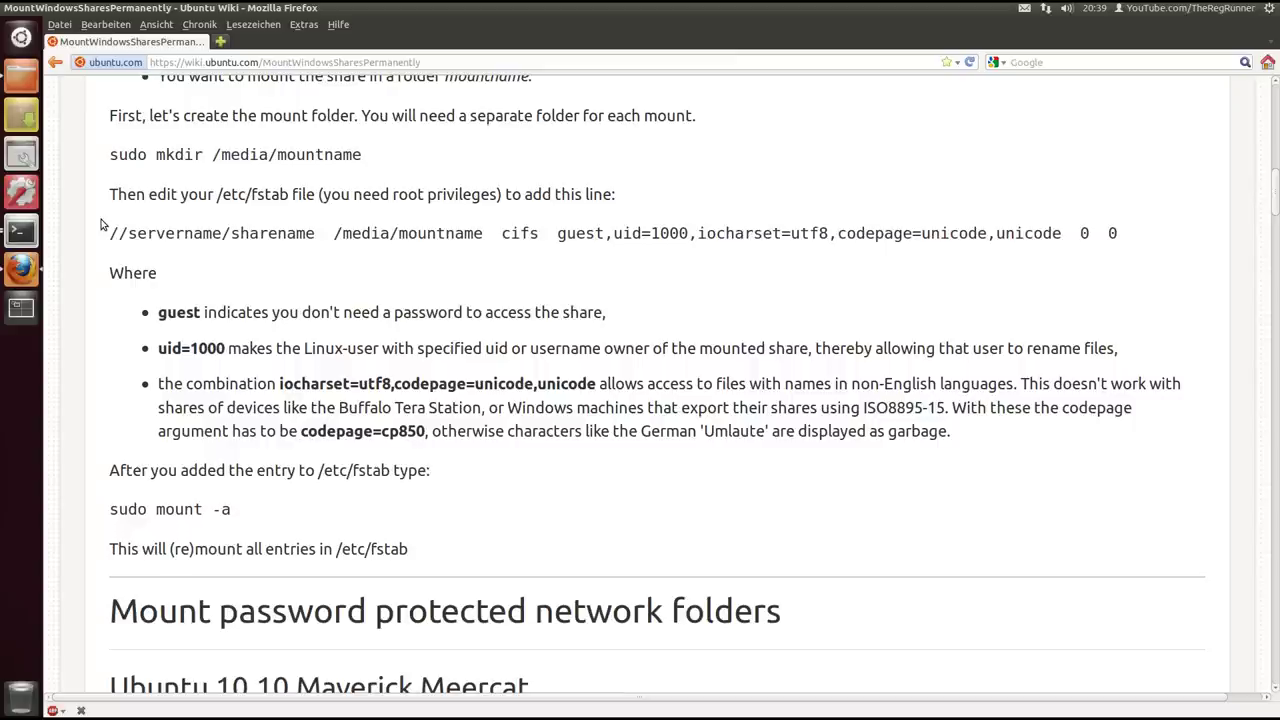
pyautogui.scroll(1, 100, 224)
pyautogui.scroll(-5, 100, 224)
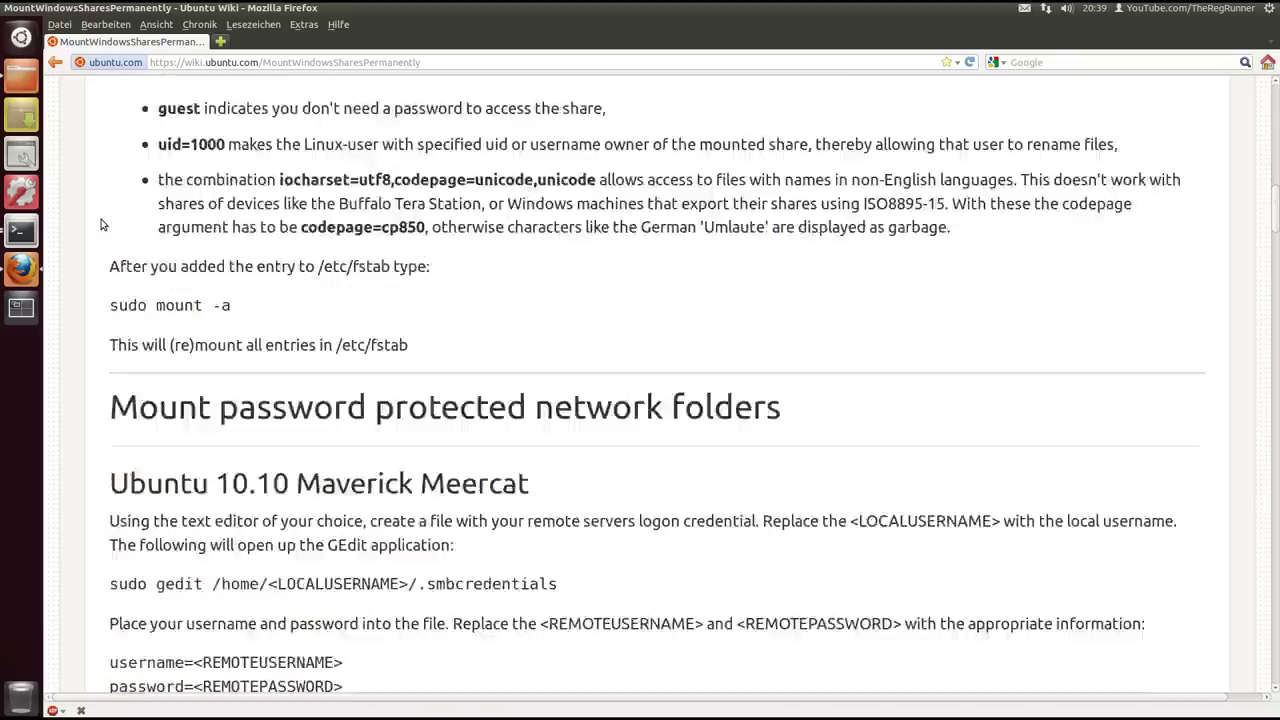
pyautogui.scroll(-4, 100, 224)
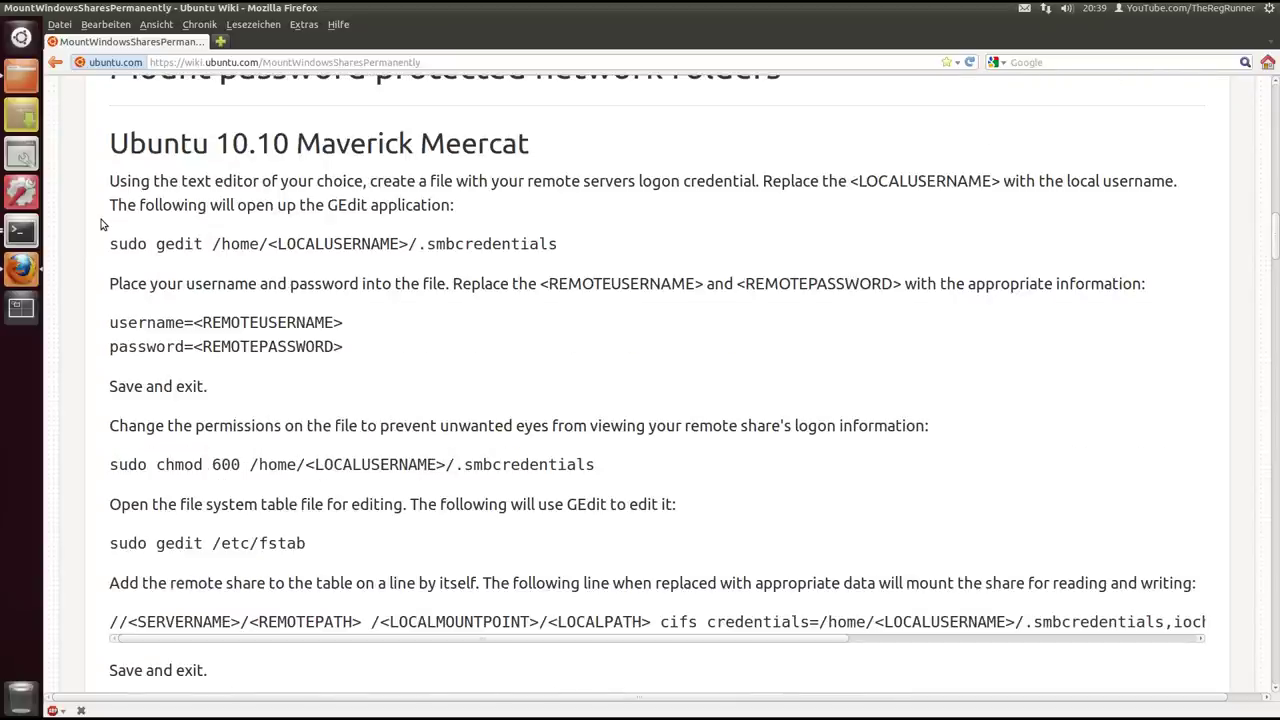
pyautogui.moveTo(561, 247); pyautogui.dragTo(114, 262)
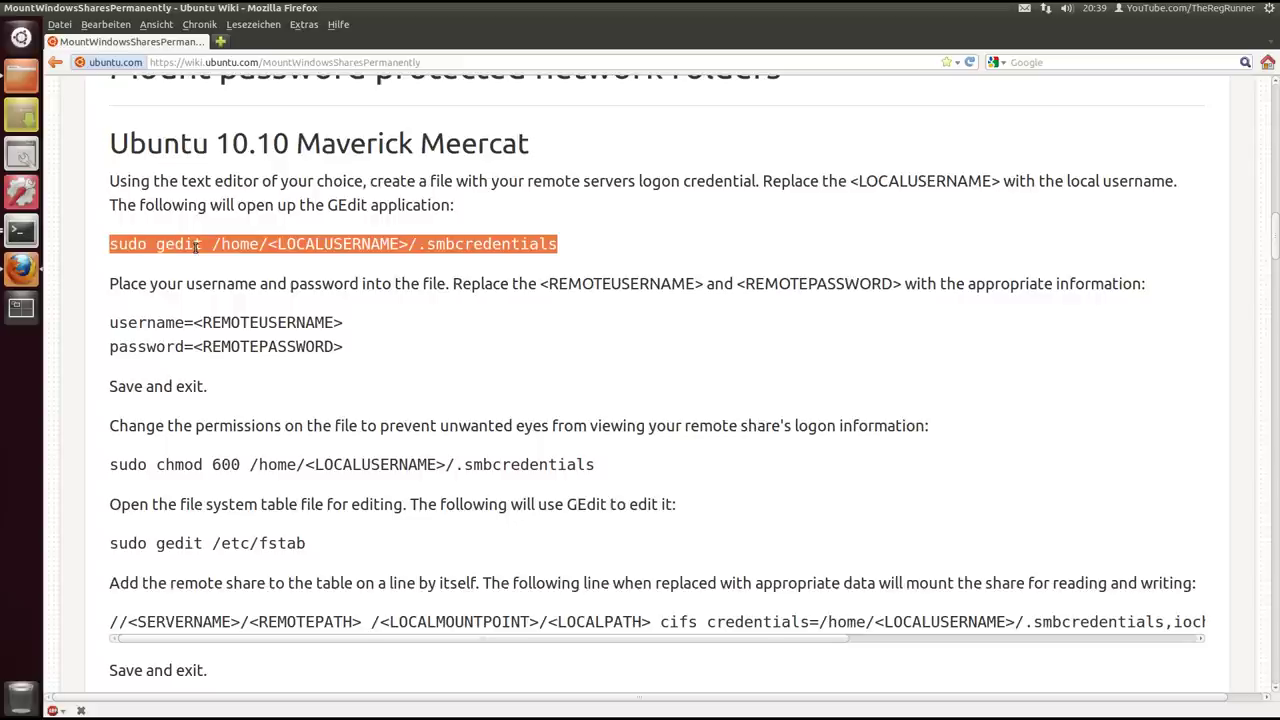
pyautogui.click(432, 250)
# Highlight the .smbcredentials name and username/password template lines, then open the home folder
pyautogui.moveTo(419, 244); pyautogui.dragTo(560, 244)
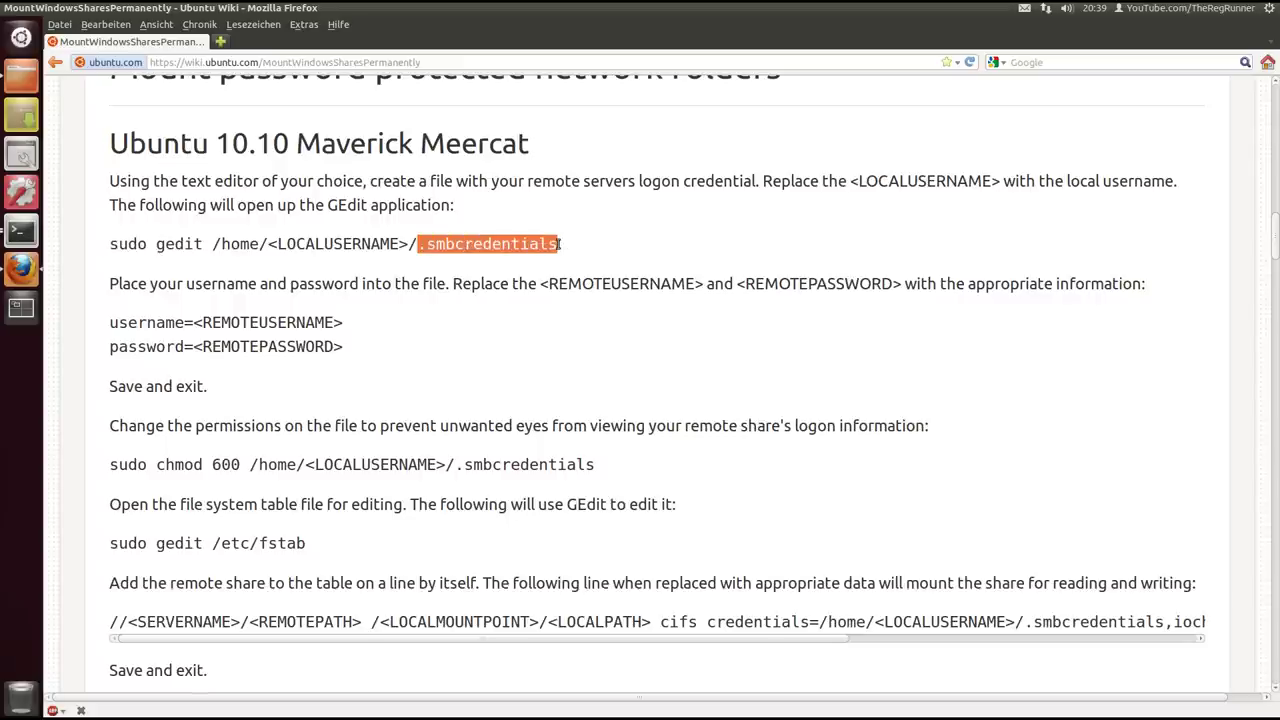
pyautogui.click(576, 253)
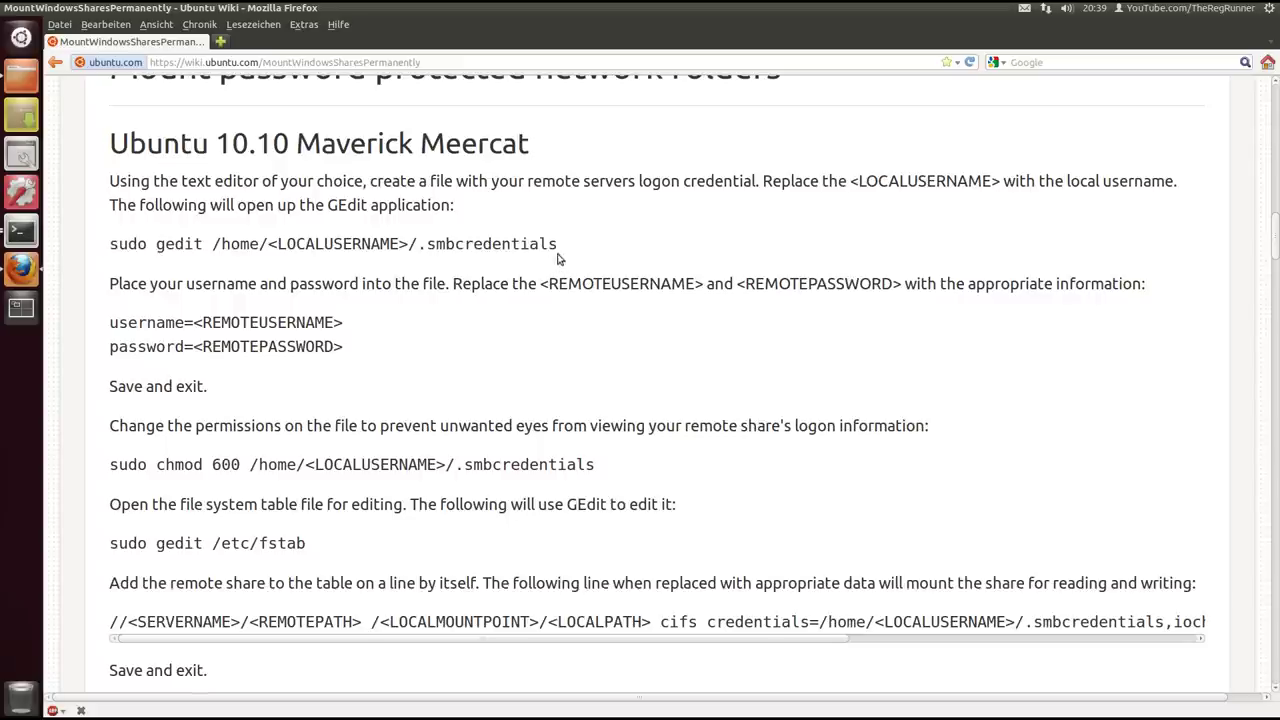
pyautogui.moveTo(350, 352); pyautogui.dragTo(101, 329)
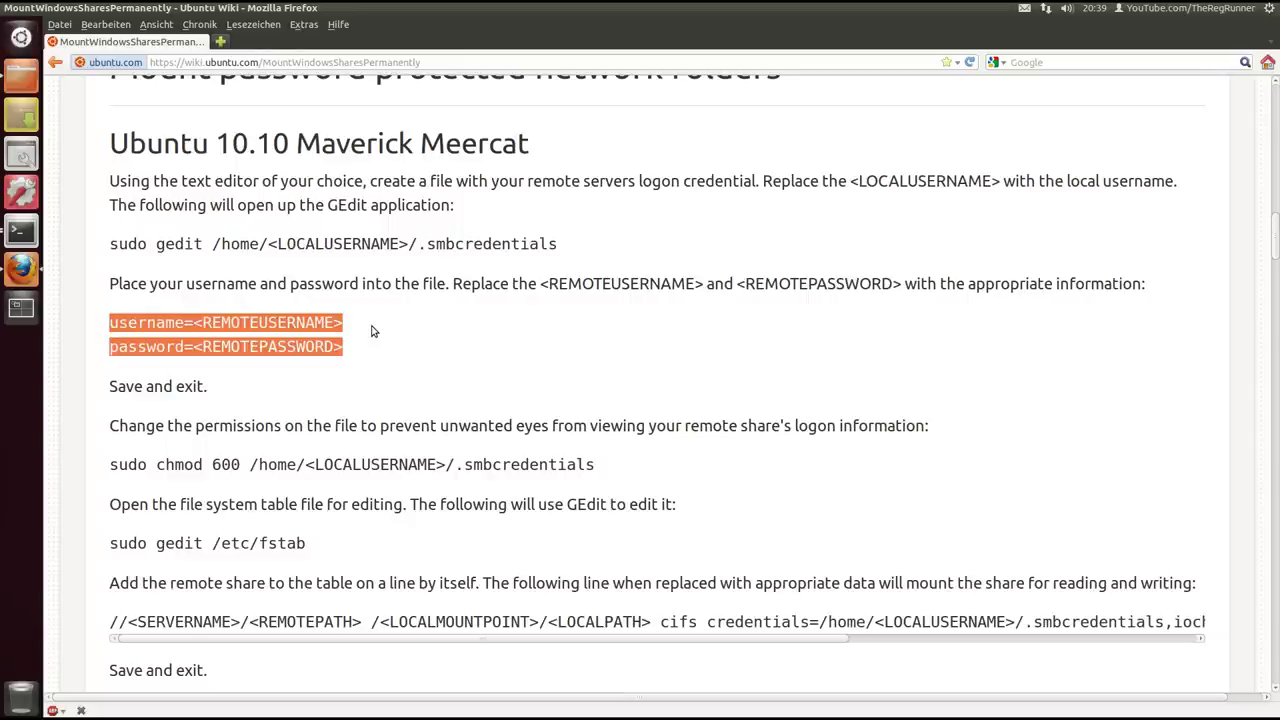
pyautogui.click(197, 326)
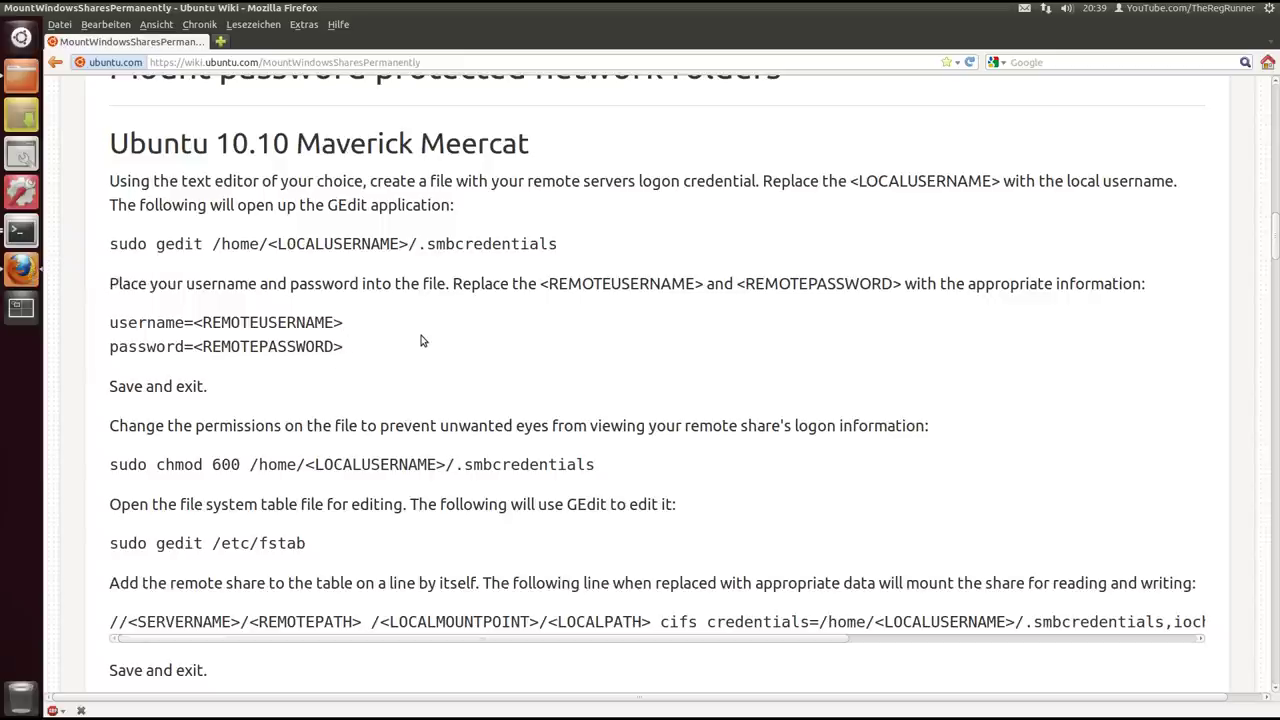
pyautogui.click(30, 80)
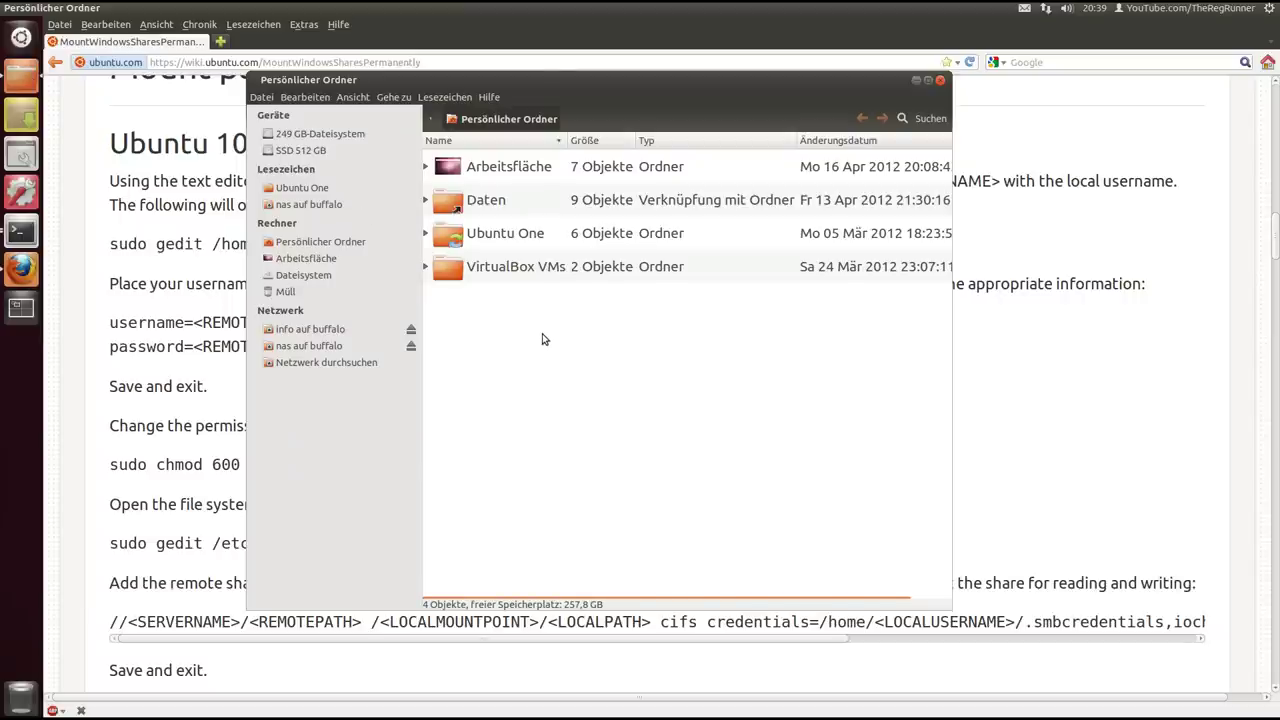
# Show hidden files with Ctrl+H, select .smbcredentials, then close the home folder window
pyautogui.hotkey('ctrl', 'h')
pyautogui.scroll(-20, 543, 339)
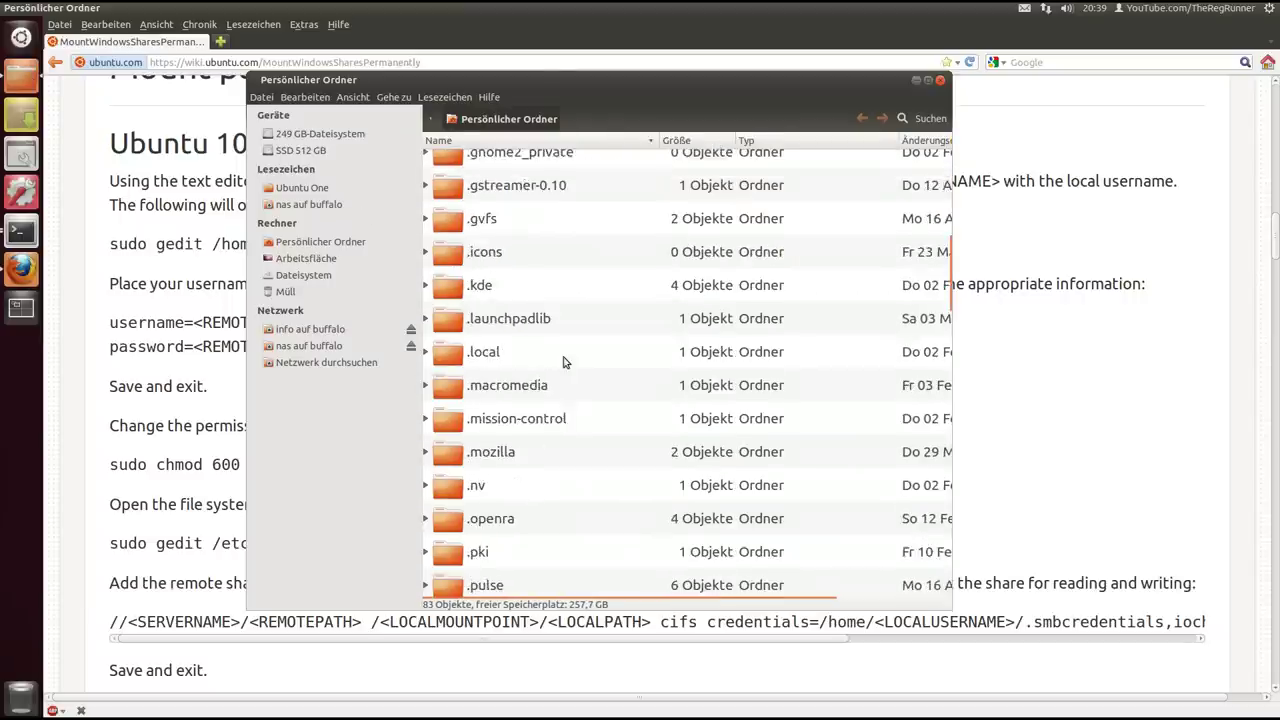
pyautogui.scroll(-15, 614, 370)
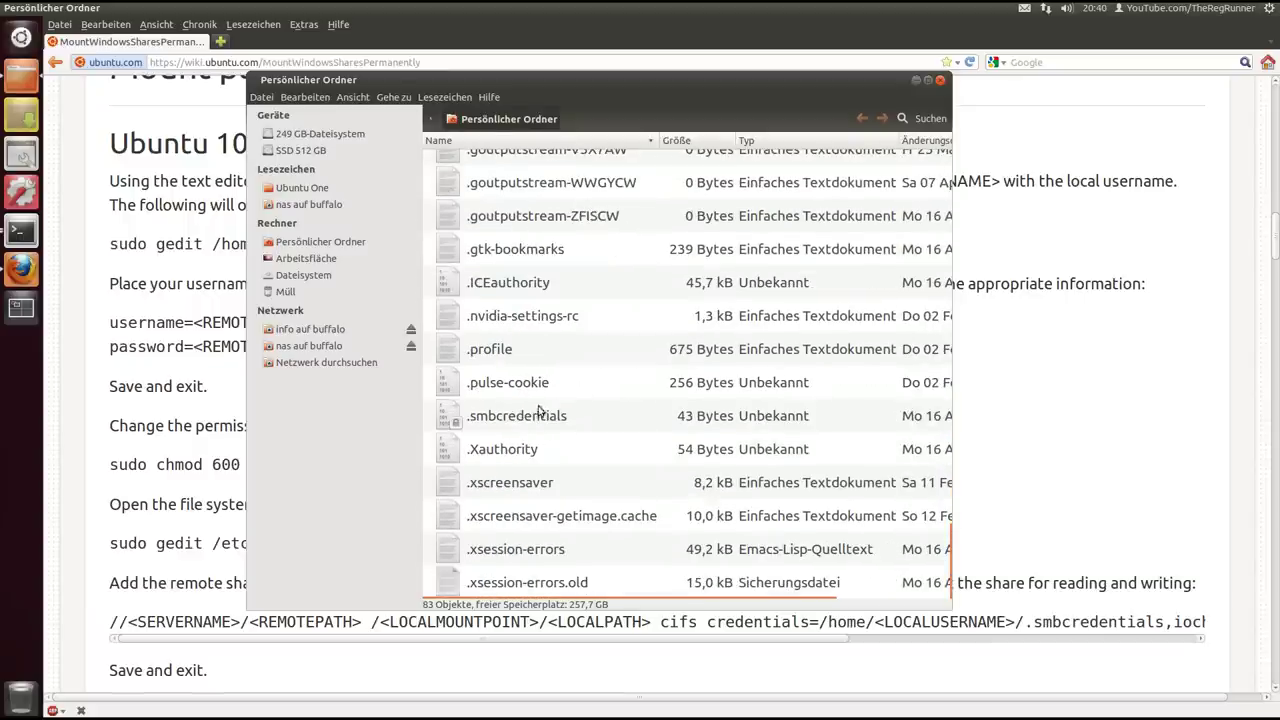
pyautogui.click(540, 414)
pyautogui.moveTo(633, 77); pyautogui.dragTo(587, 52)
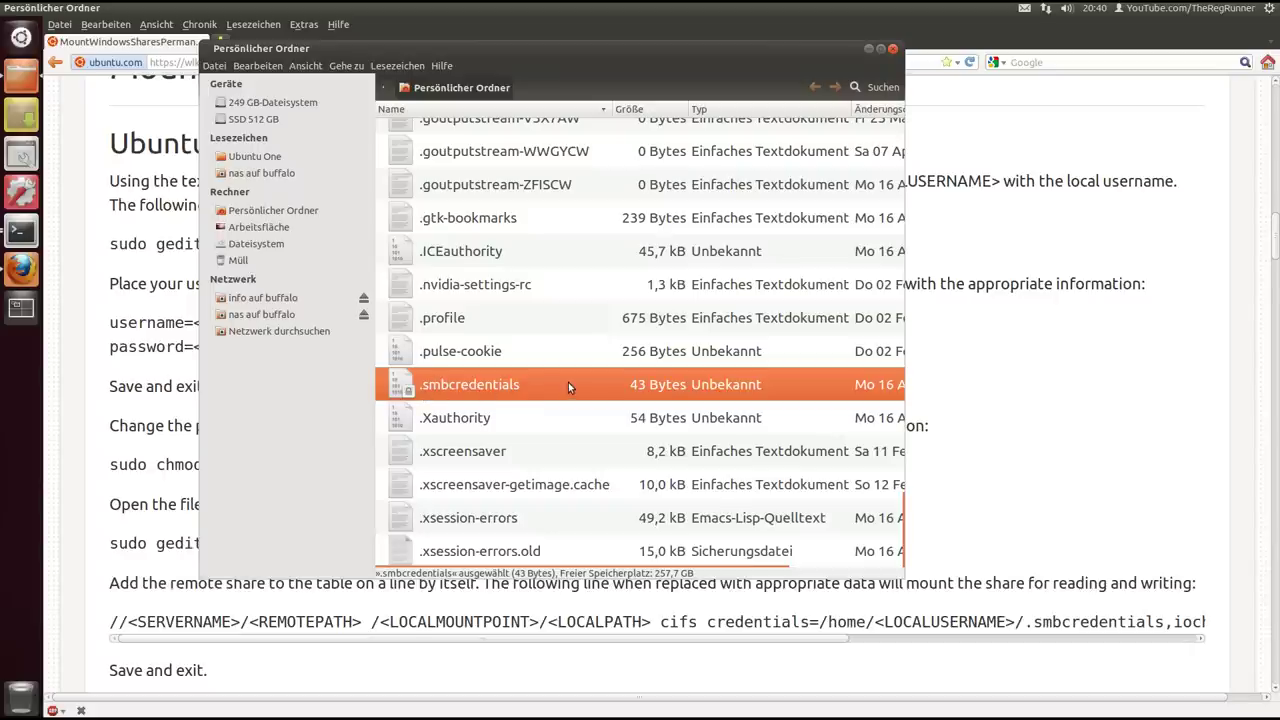
pyautogui.click(868, 50)
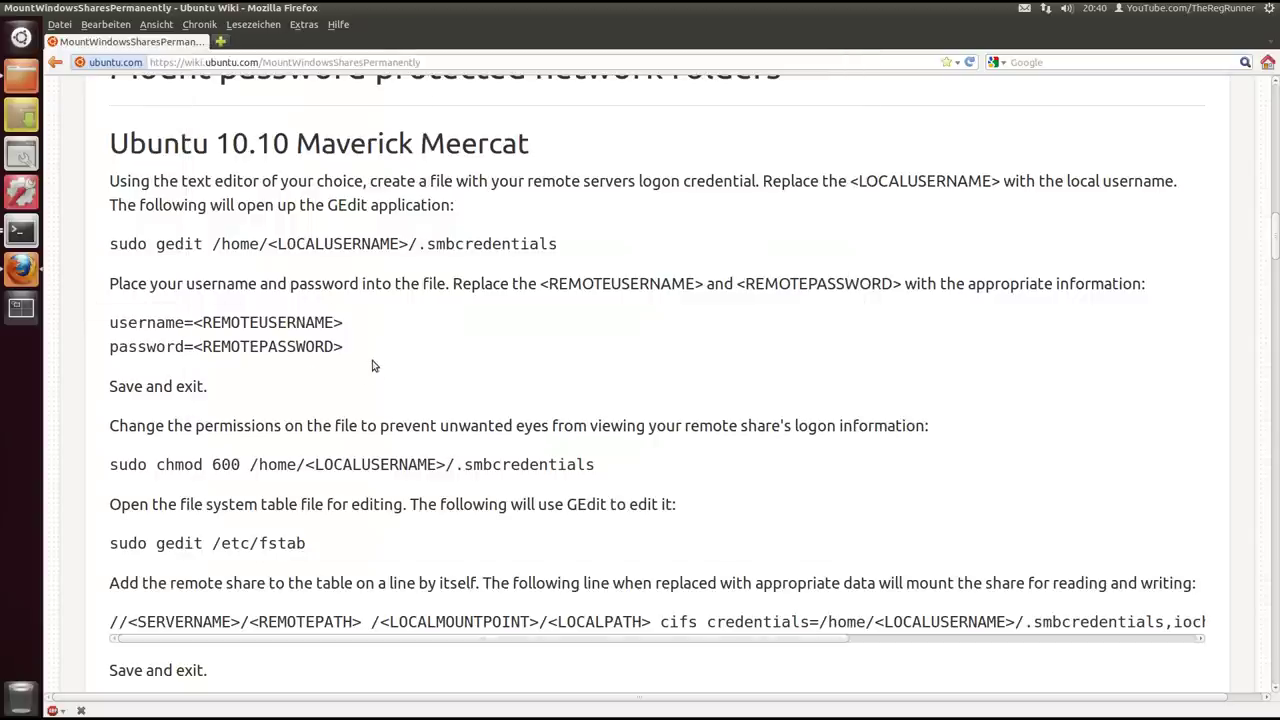
pyautogui.moveTo(214, 391); pyautogui.dragTo(110, 388)
pyautogui.click(226, 389)
pyautogui.scroll(-3, 267, 388)
pyautogui.moveTo(110, 329); pyautogui.dragTo(600, 332)
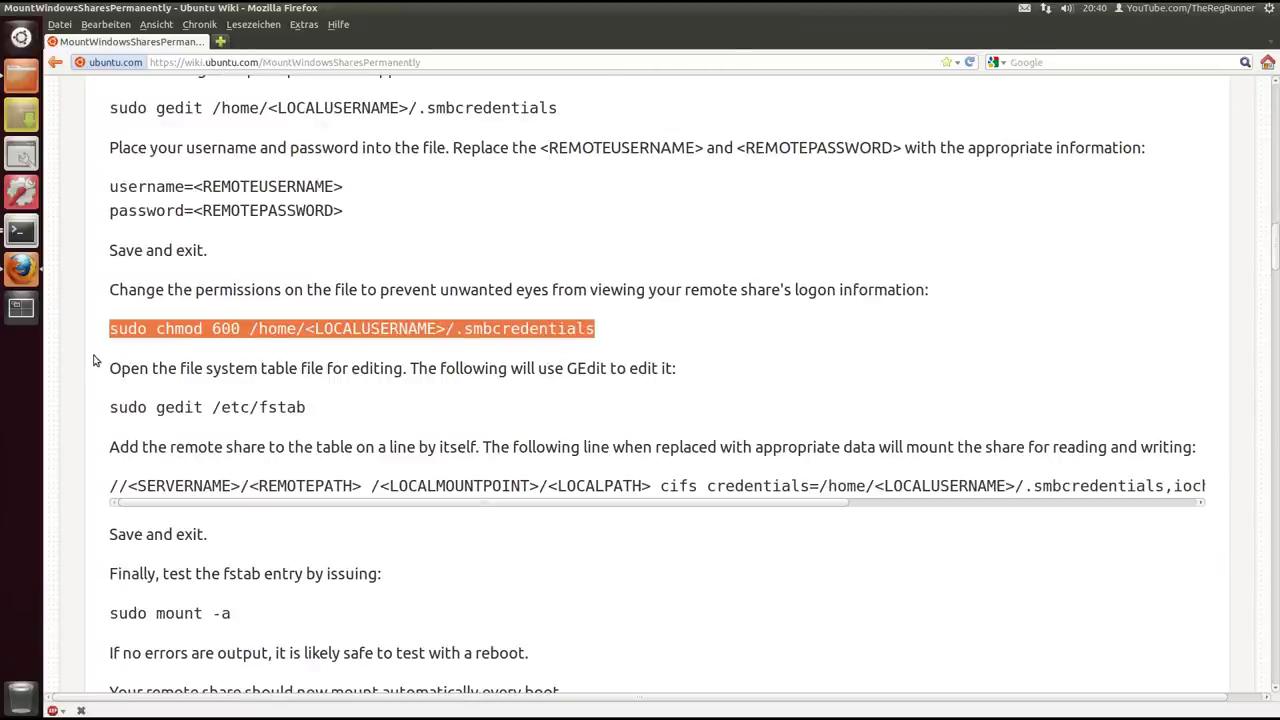
pyautogui.scroll(-1, 96, 360)
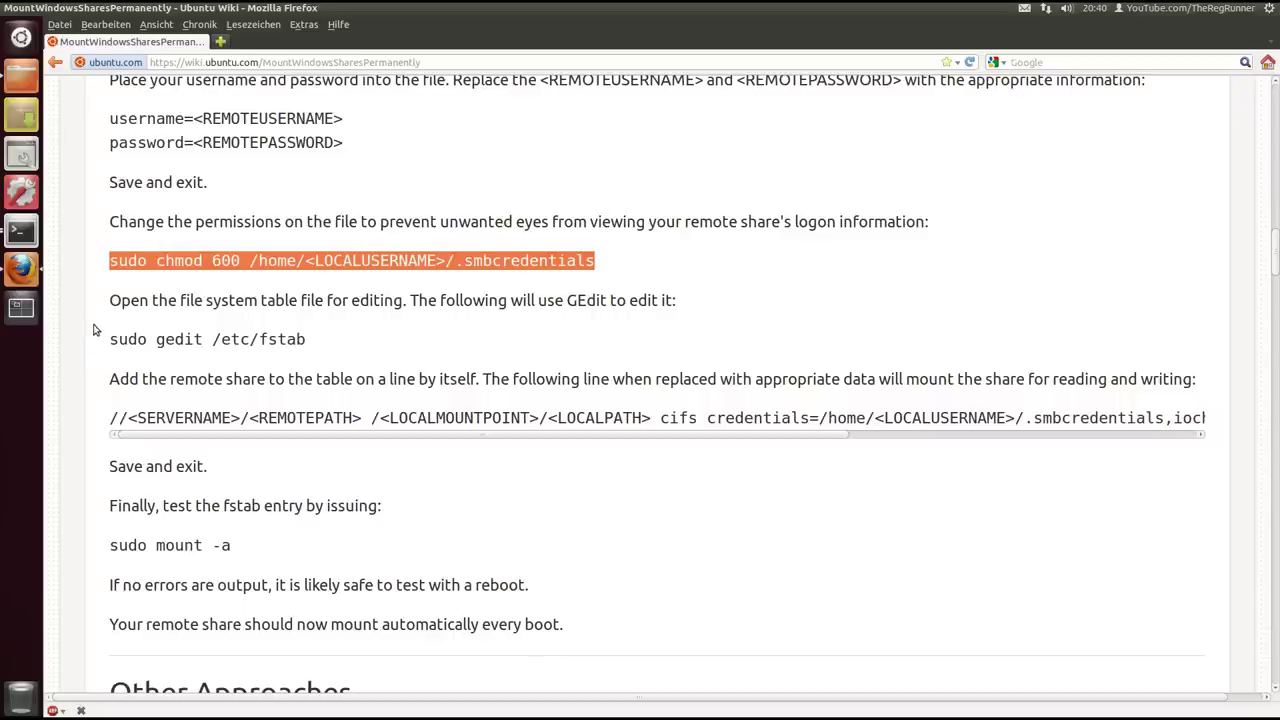
pyautogui.click(20, 80)
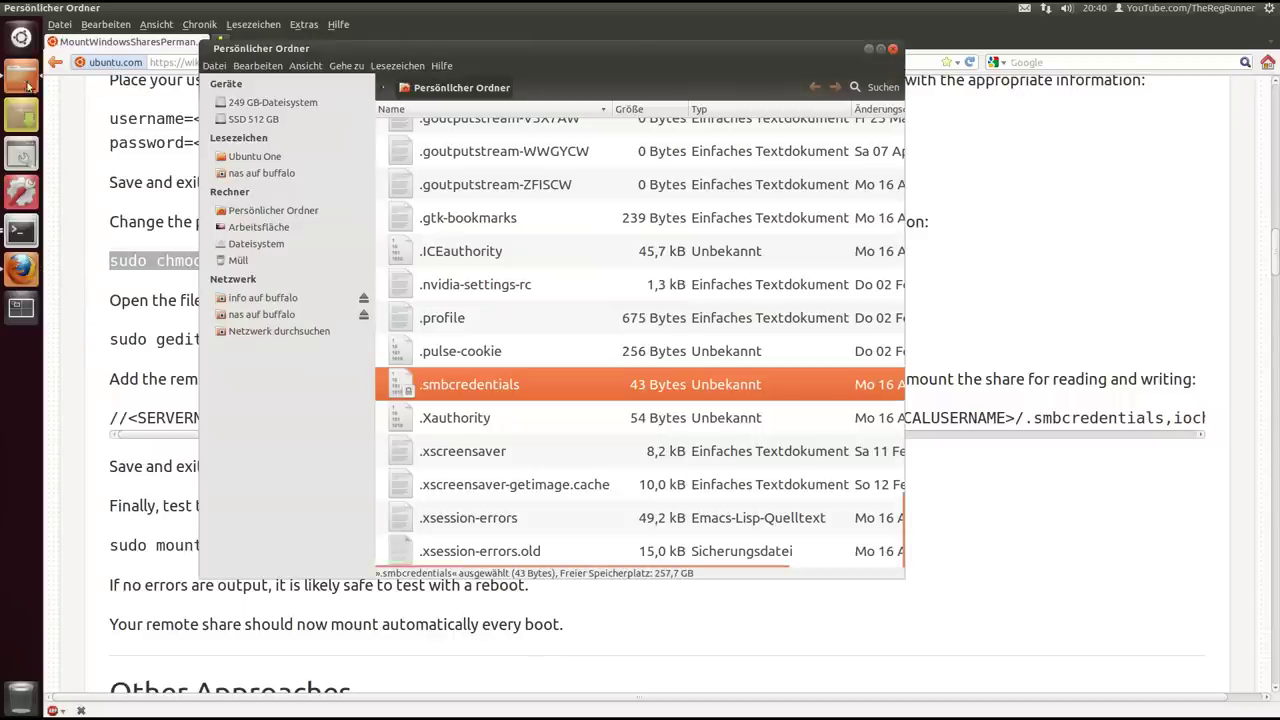
pyautogui.doubleClick(405, 380)
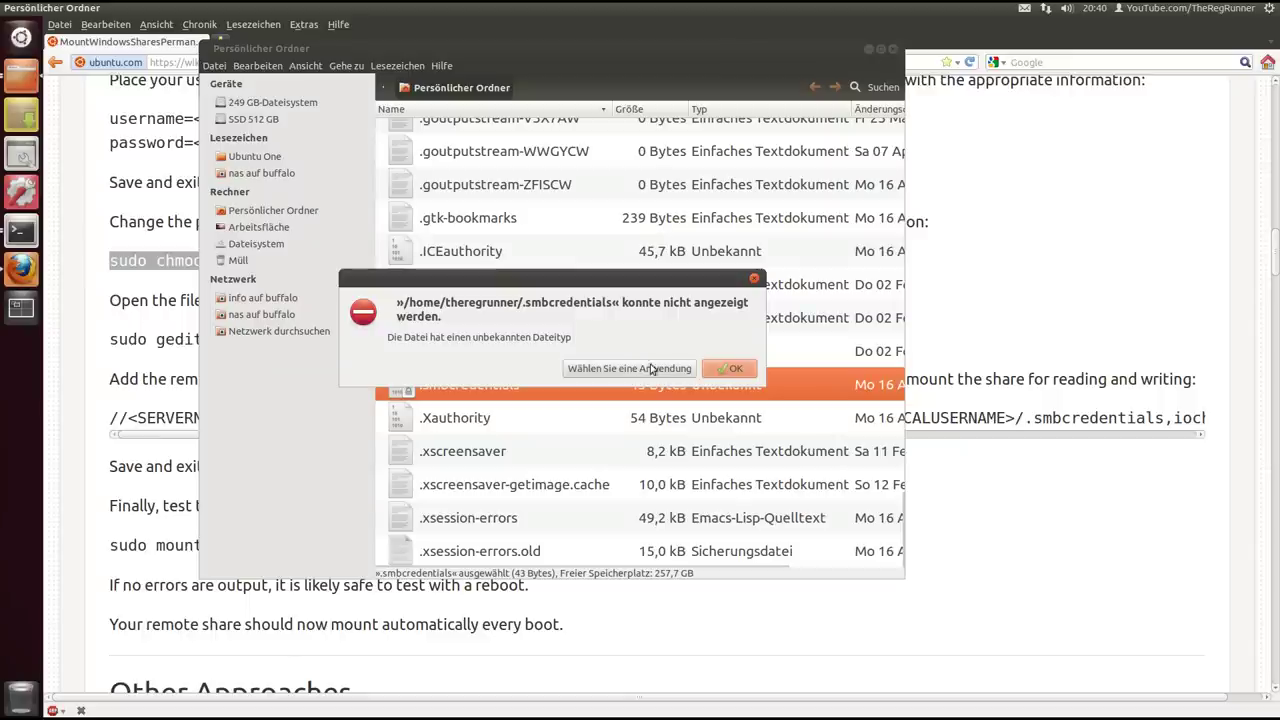
pyautogui.click(729, 368)
pyautogui.click(868, 48)
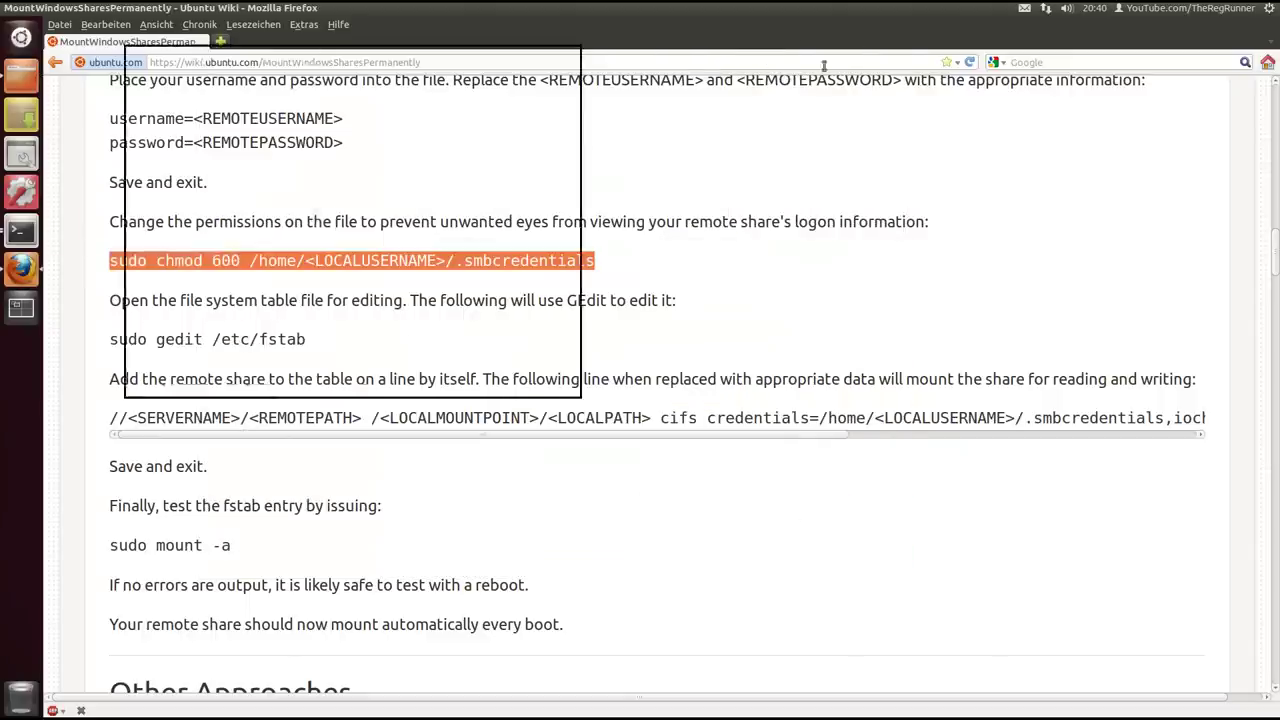
pyautogui.click(140, 279)
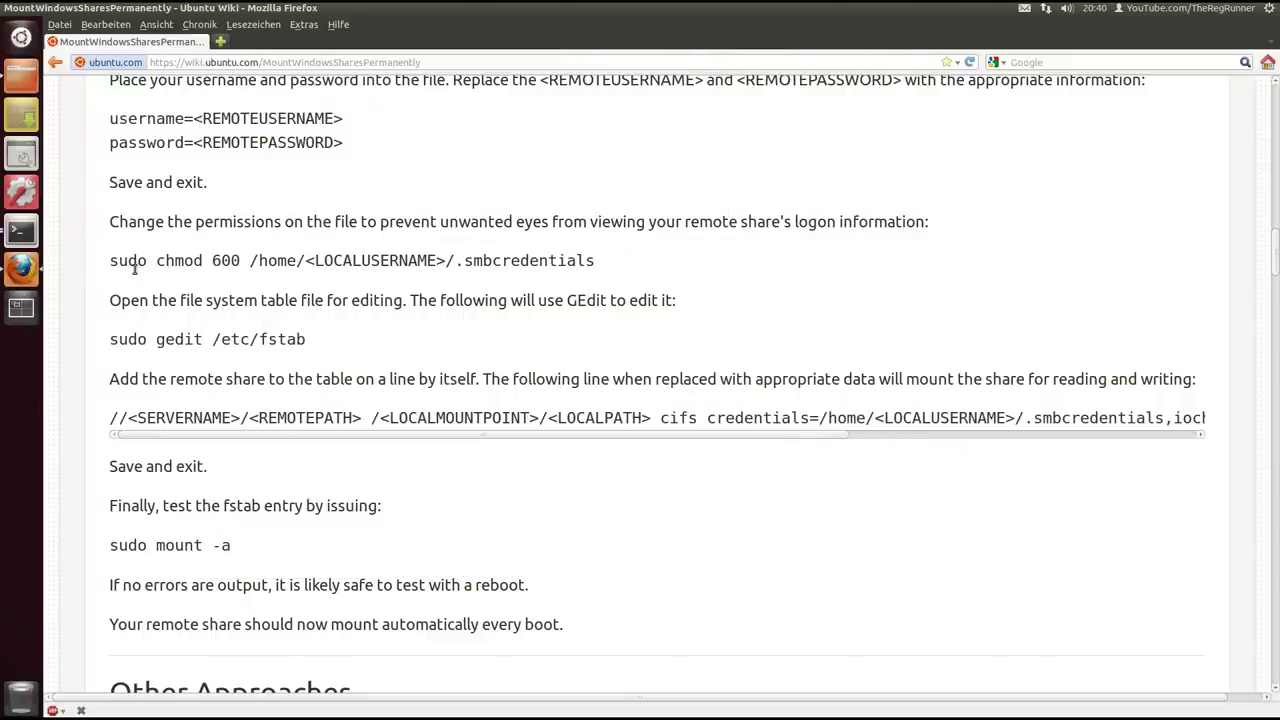
# Highlight the sudo chmod 600 command, then open the home folder from the launcher
pyautogui.moveTo(111, 262); pyautogui.dragTo(596, 262)
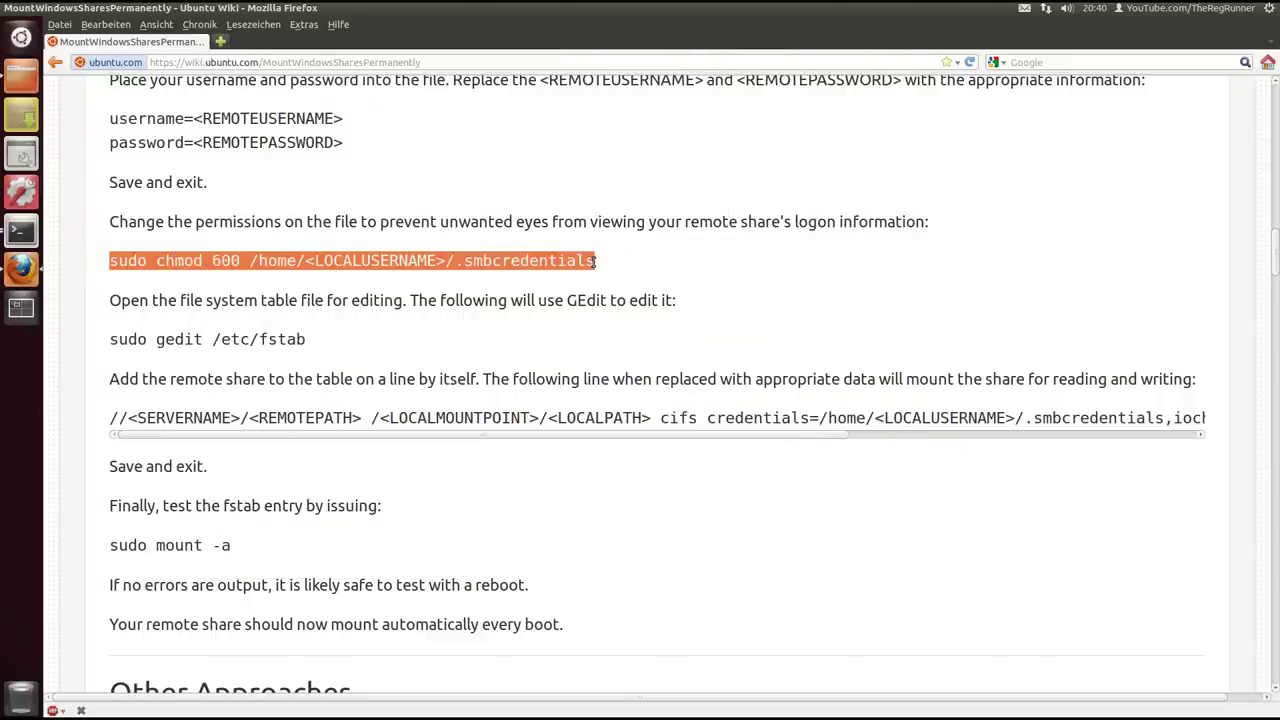
pyautogui.click(455, 286)
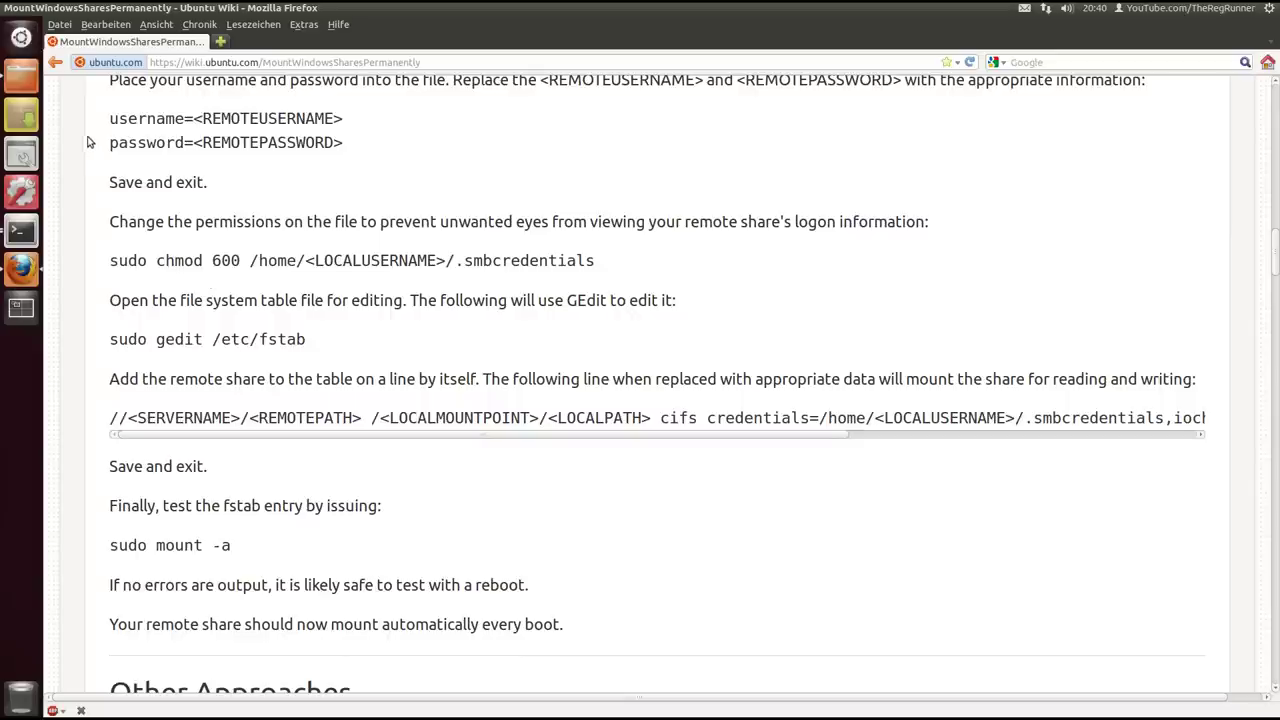
pyautogui.click(22, 76)
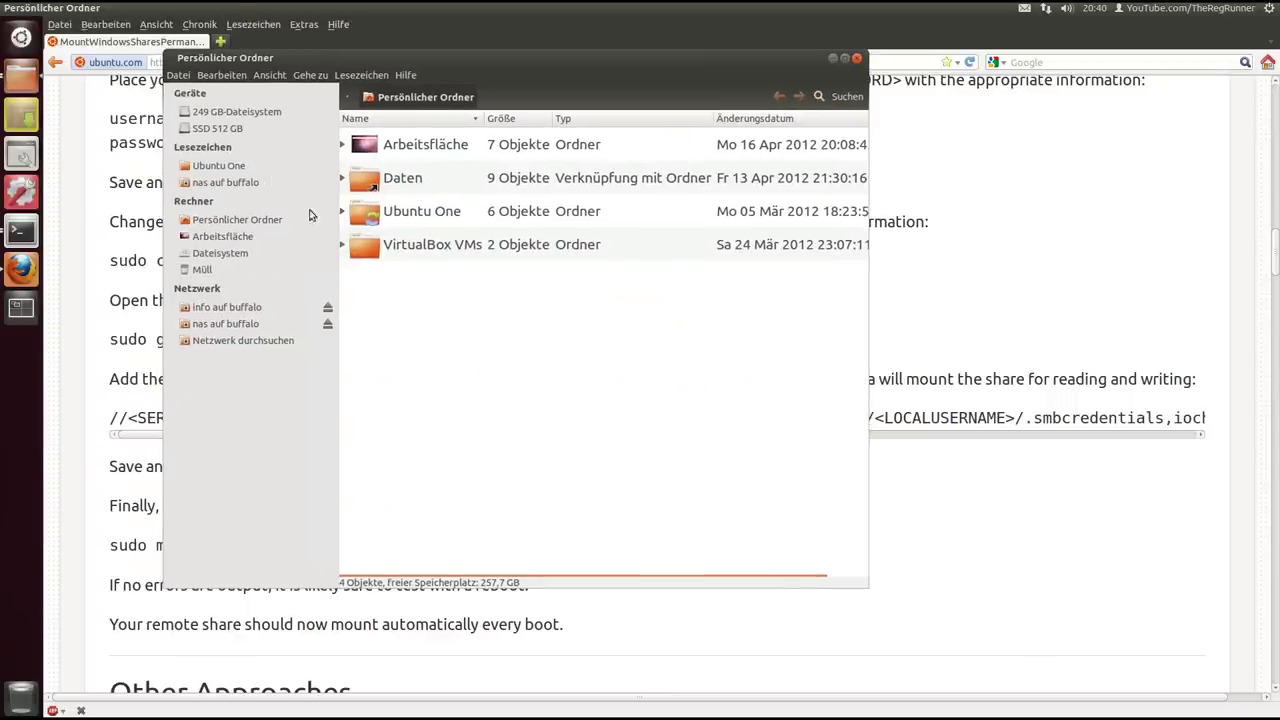
# Open the etc folder from the root file system
pyautogui.click(220, 253)
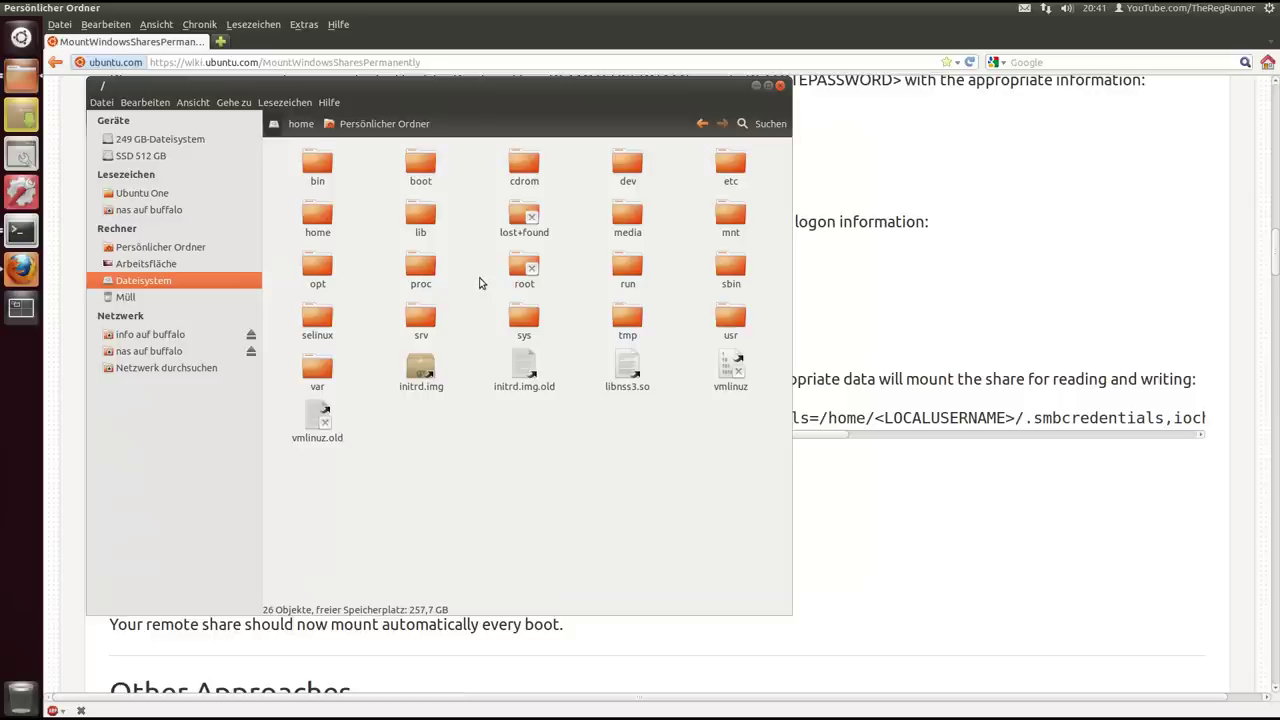
pyautogui.click(729, 167)
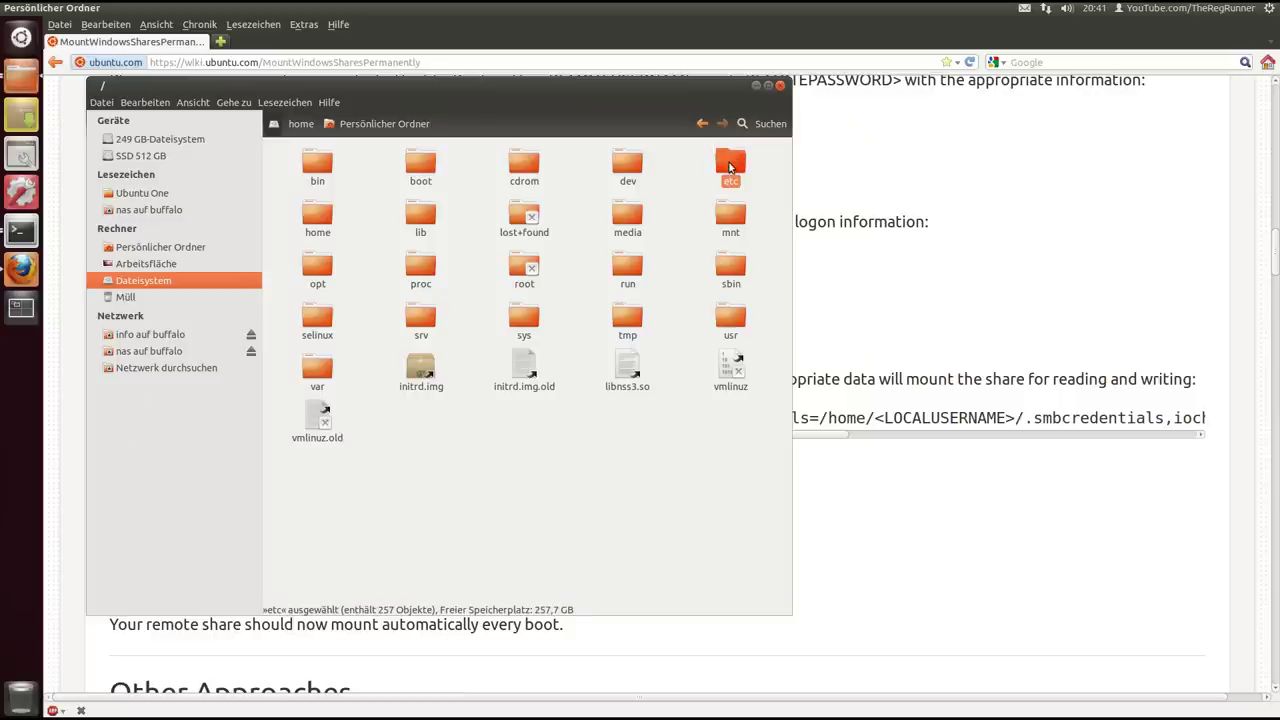
pyautogui.doubleClick(730, 165)
pyautogui.scroll(-5, 666, 354)
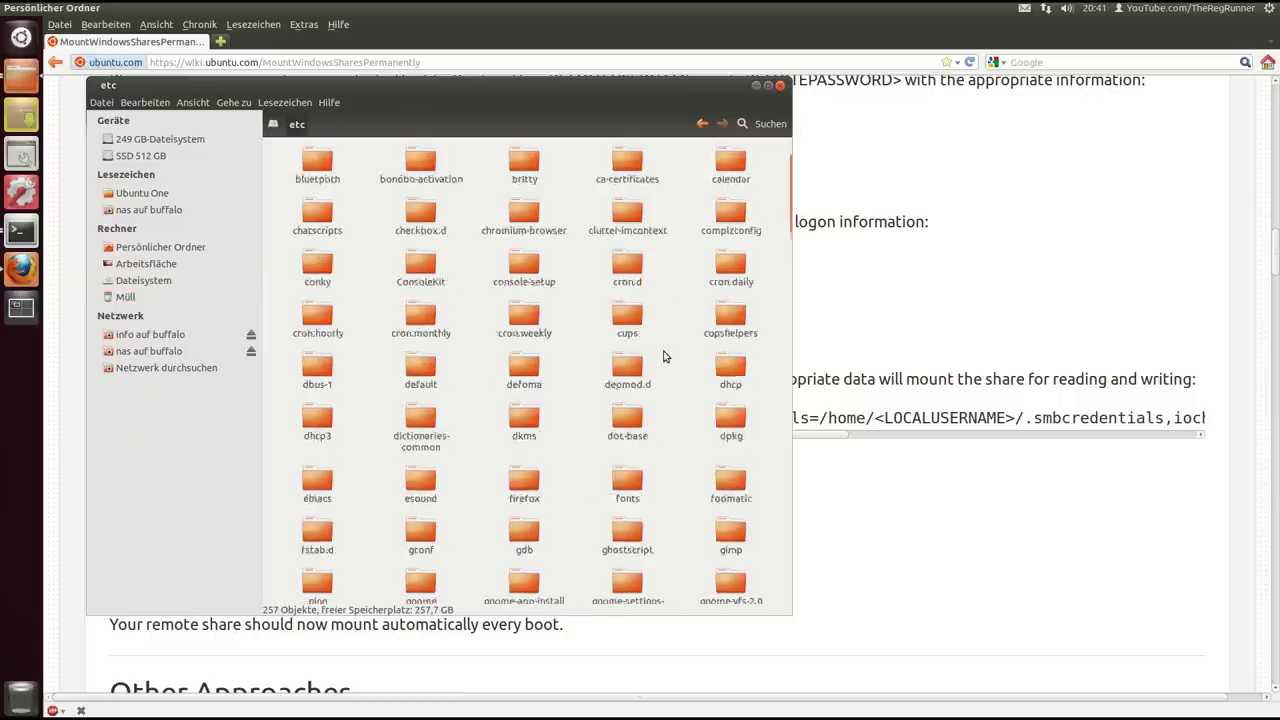
pyautogui.scroll(-15, 662, 356)
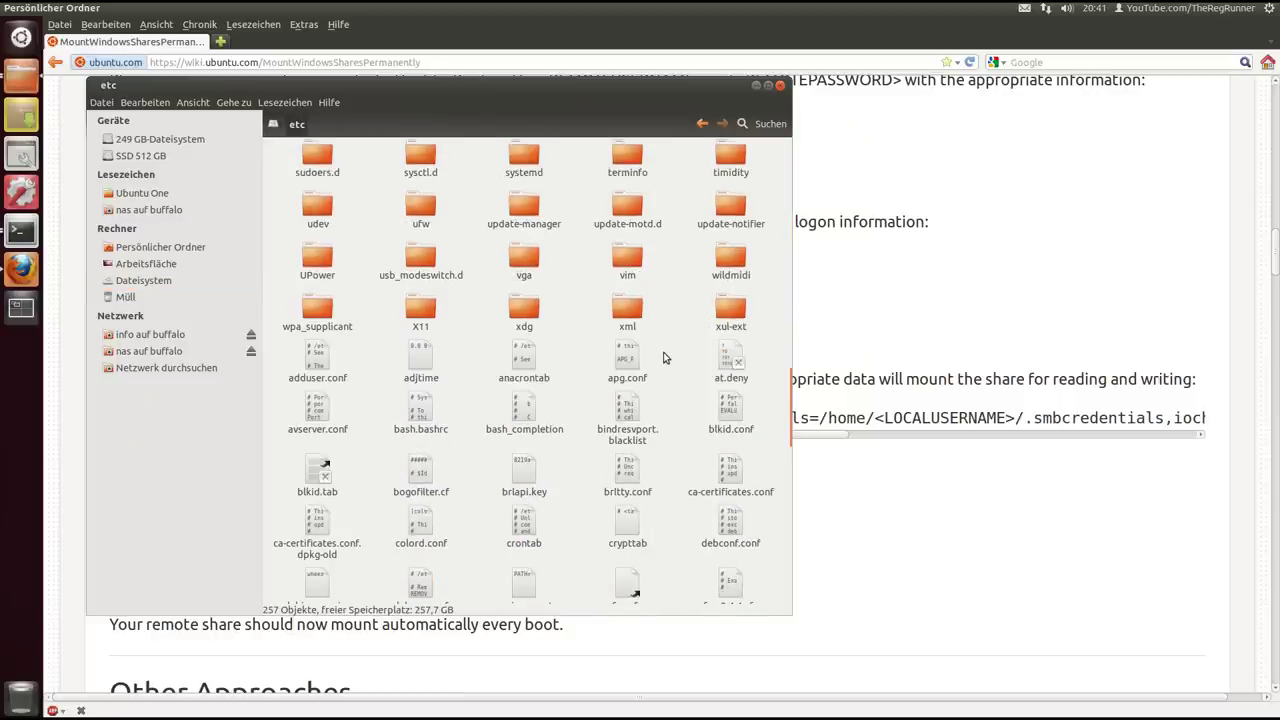
pyautogui.scroll(-8, 687, 330)
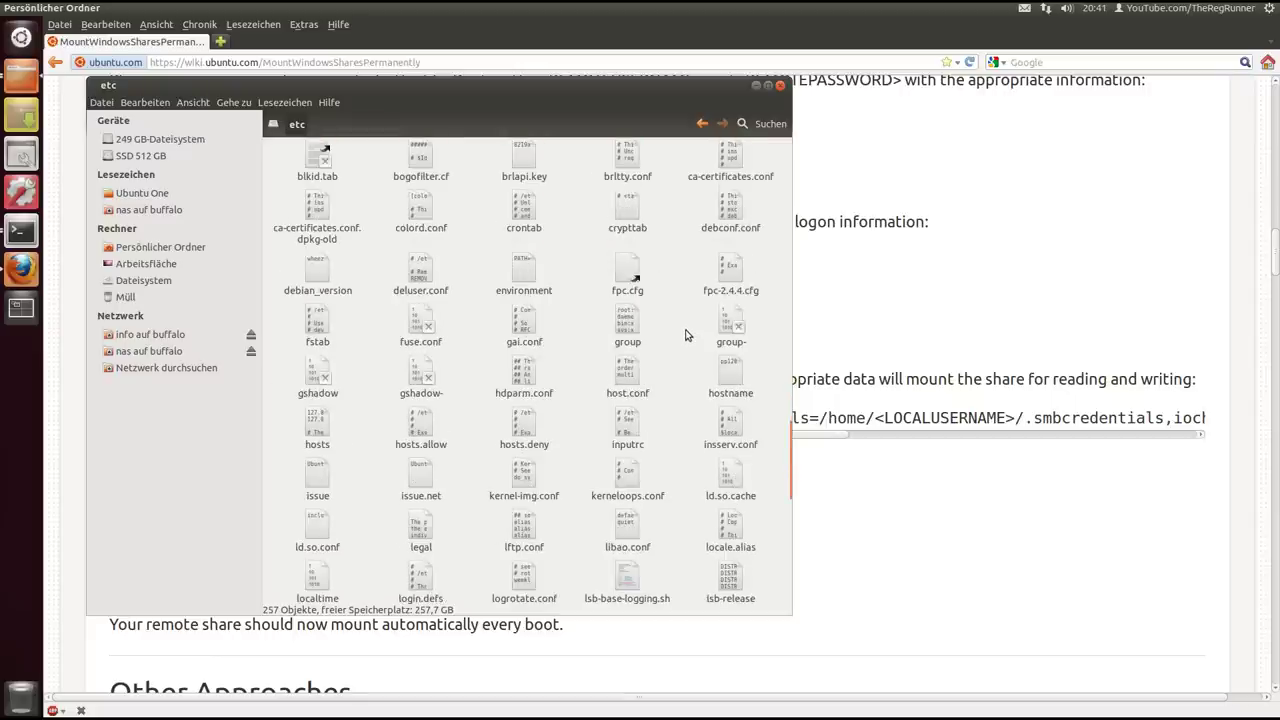
pyautogui.scroll(-1, 687, 335)
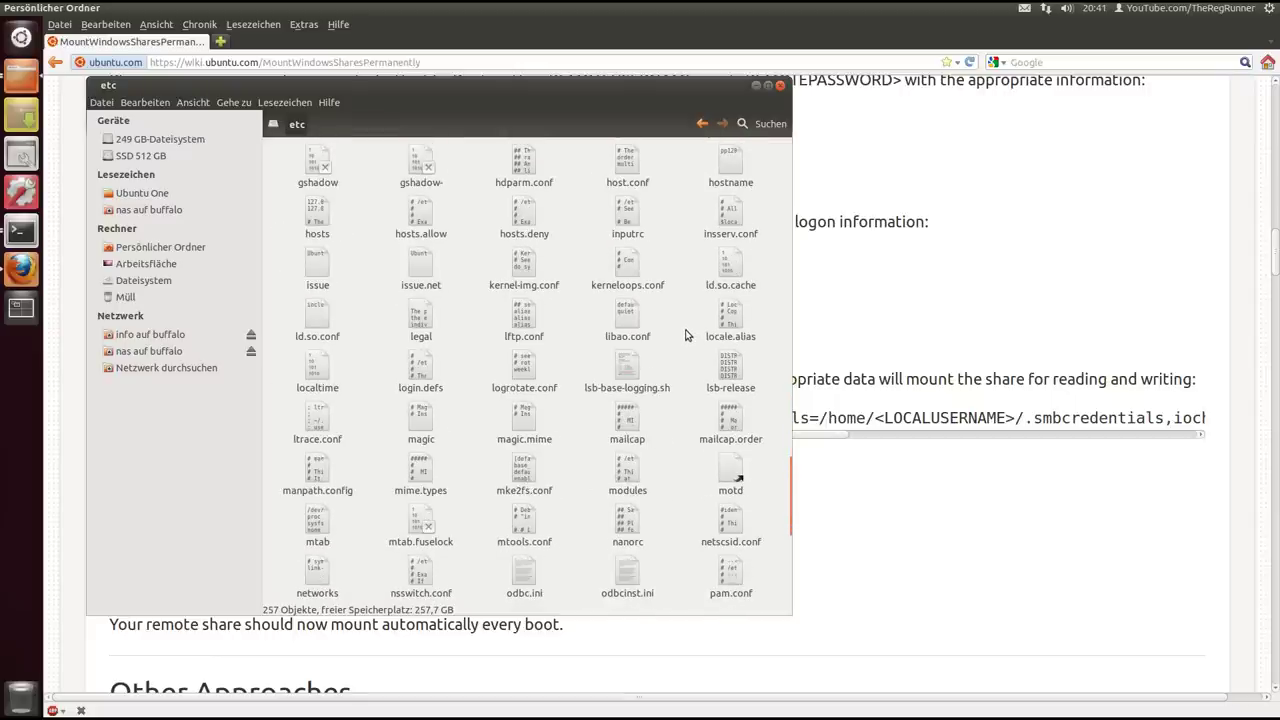
pyautogui.scroll(2, 687, 335)
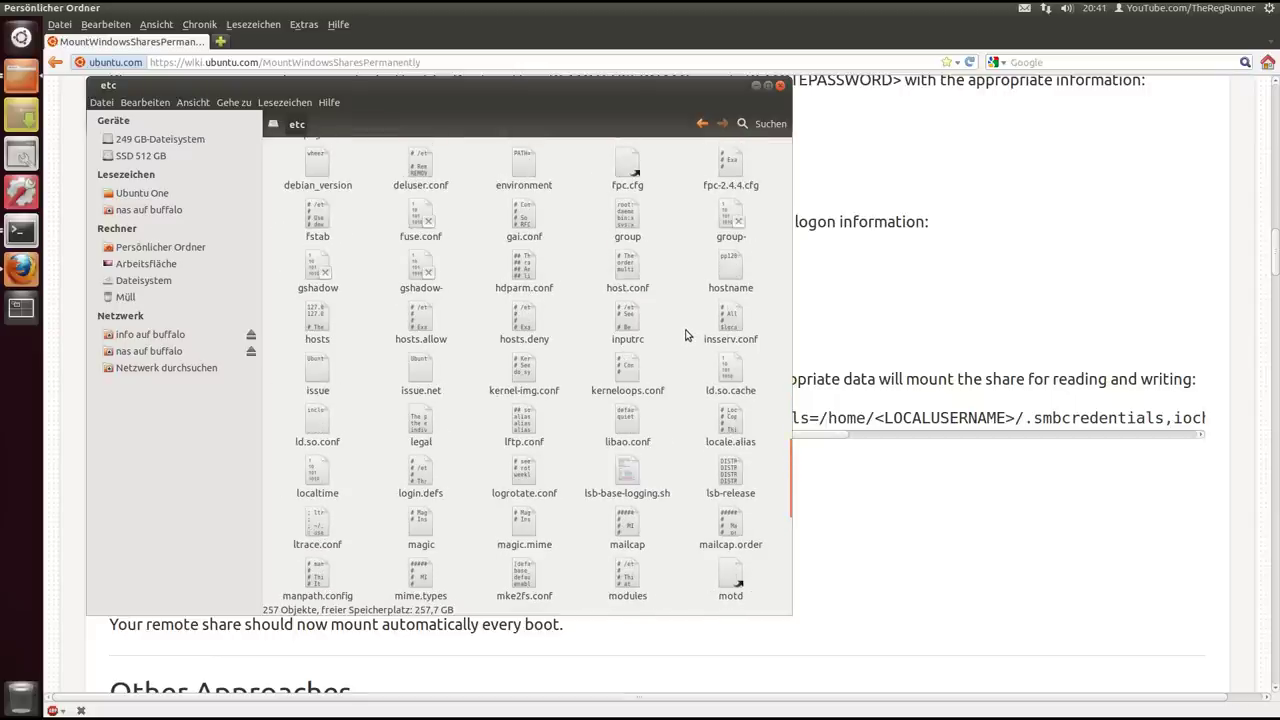
# Search etc for fstab and open the result in gedit
pyautogui.click(766, 123)
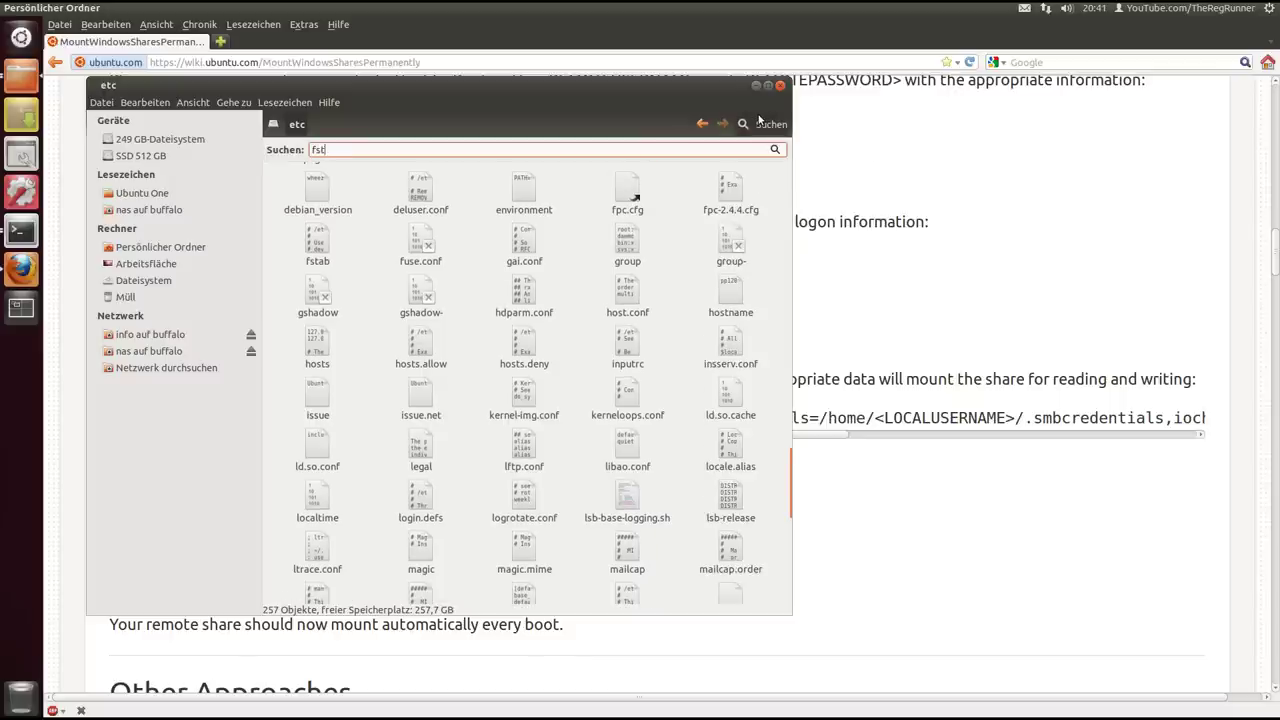
pyautogui.write('fstab')
pyautogui.press('Return')
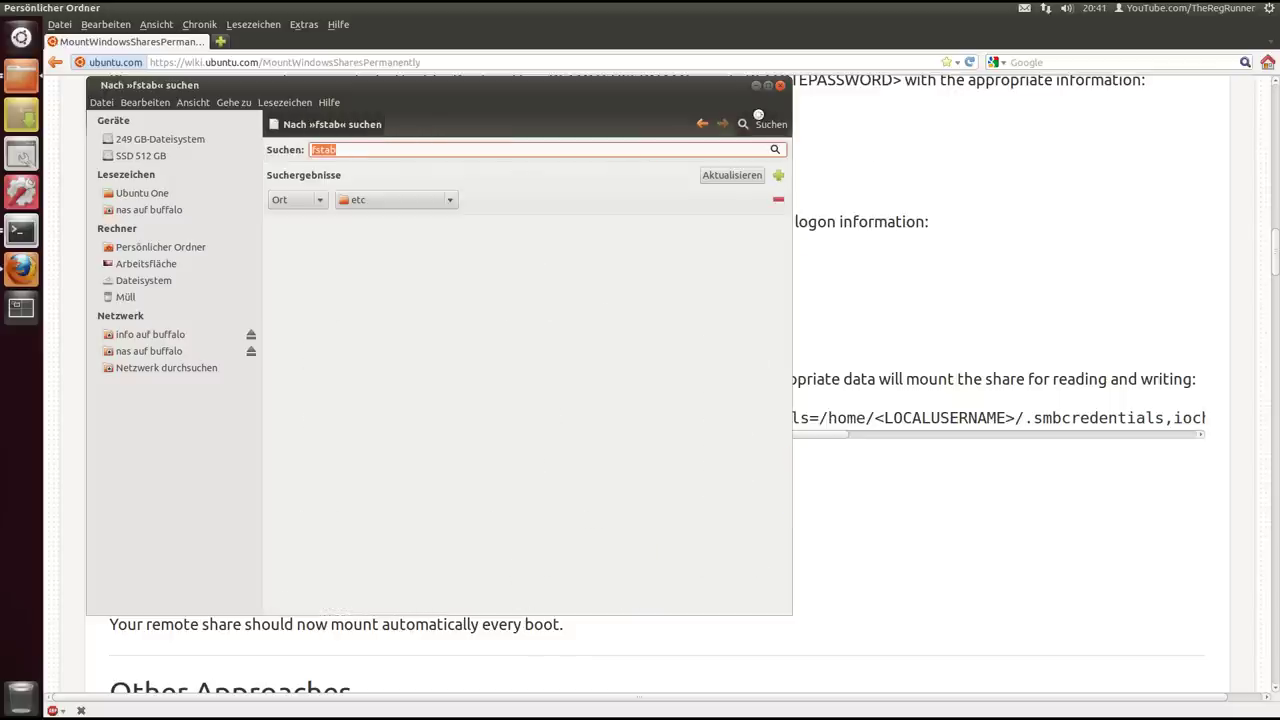
pyautogui.moveTo(305, 92); pyautogui.dragTo(447, 95)
pyautogui.click(561, 243)
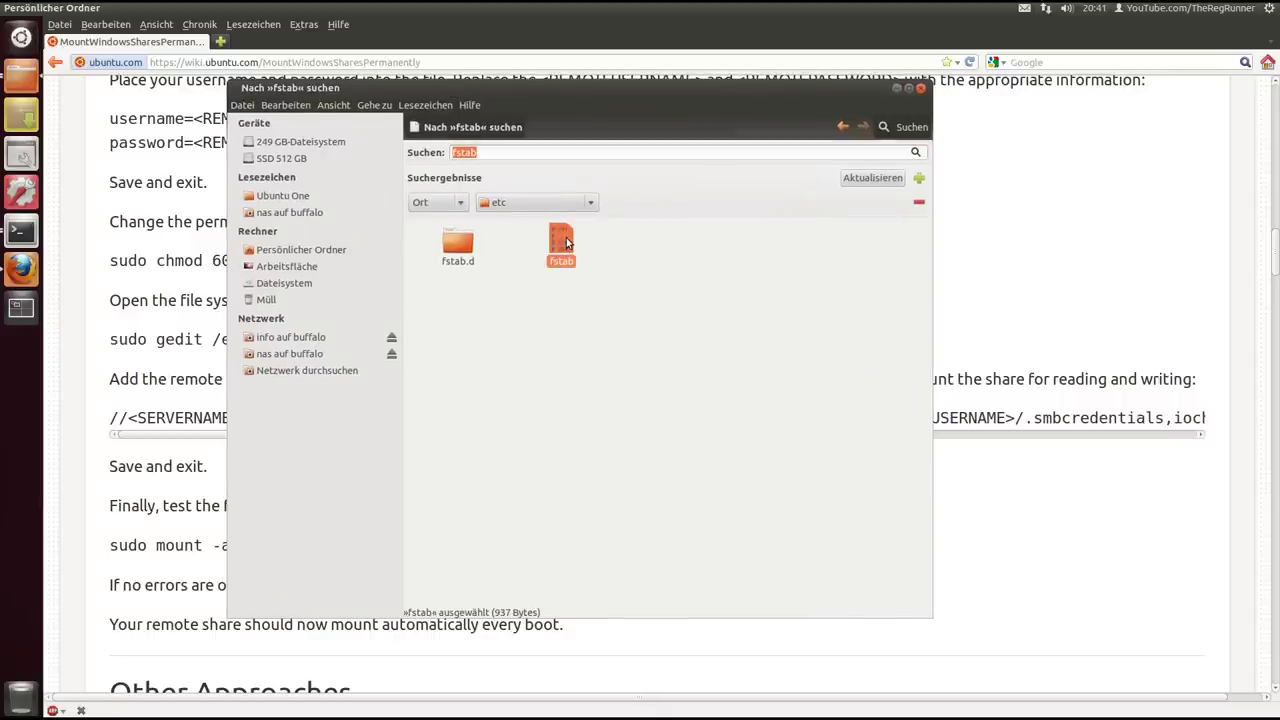
pyautogui.doubleClick(566, 242)
# Point out the #Kingston 512 GB and #UUID lines in fstab
pyautogui.click(213, 238)
pyautogui.moveTo(502, 250); pyautogui.dragTo(243, 251)
pyautogui.click(274, 286)
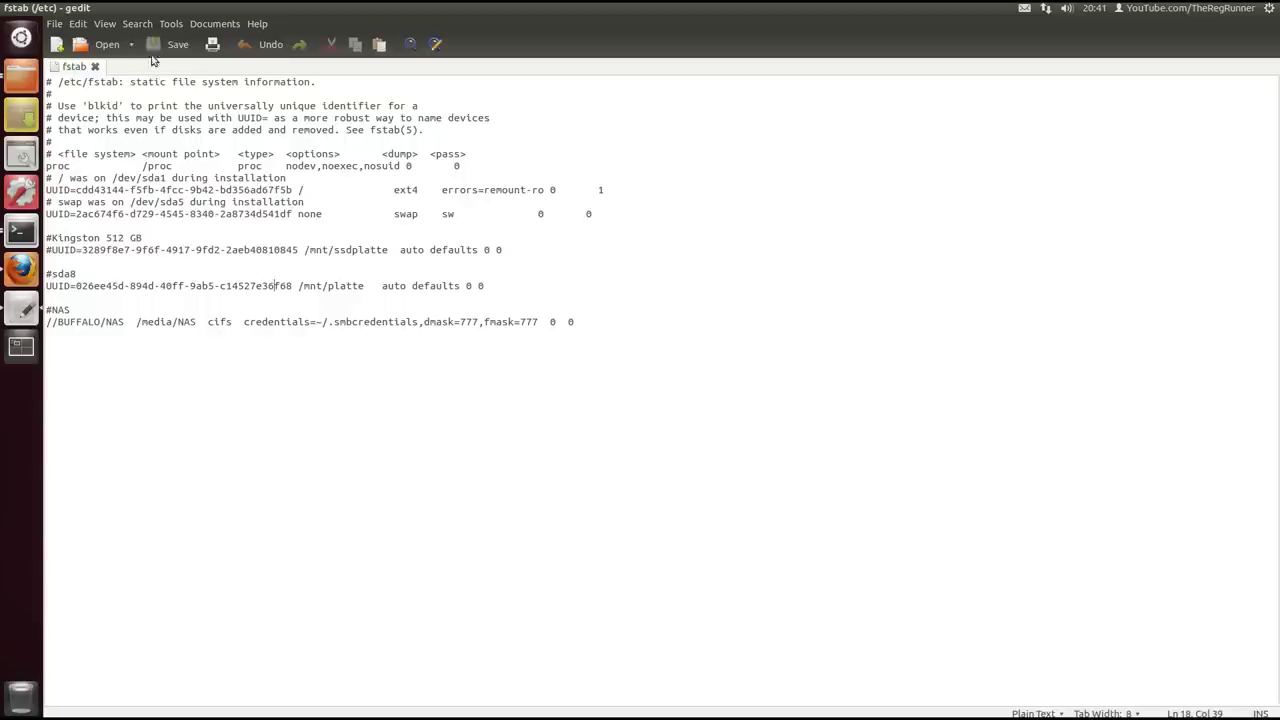
# Open gedit's Preferences at the Font & Colors settings
pyautogui.click(86, 27)
pyautogui.moveTo(103, 29)
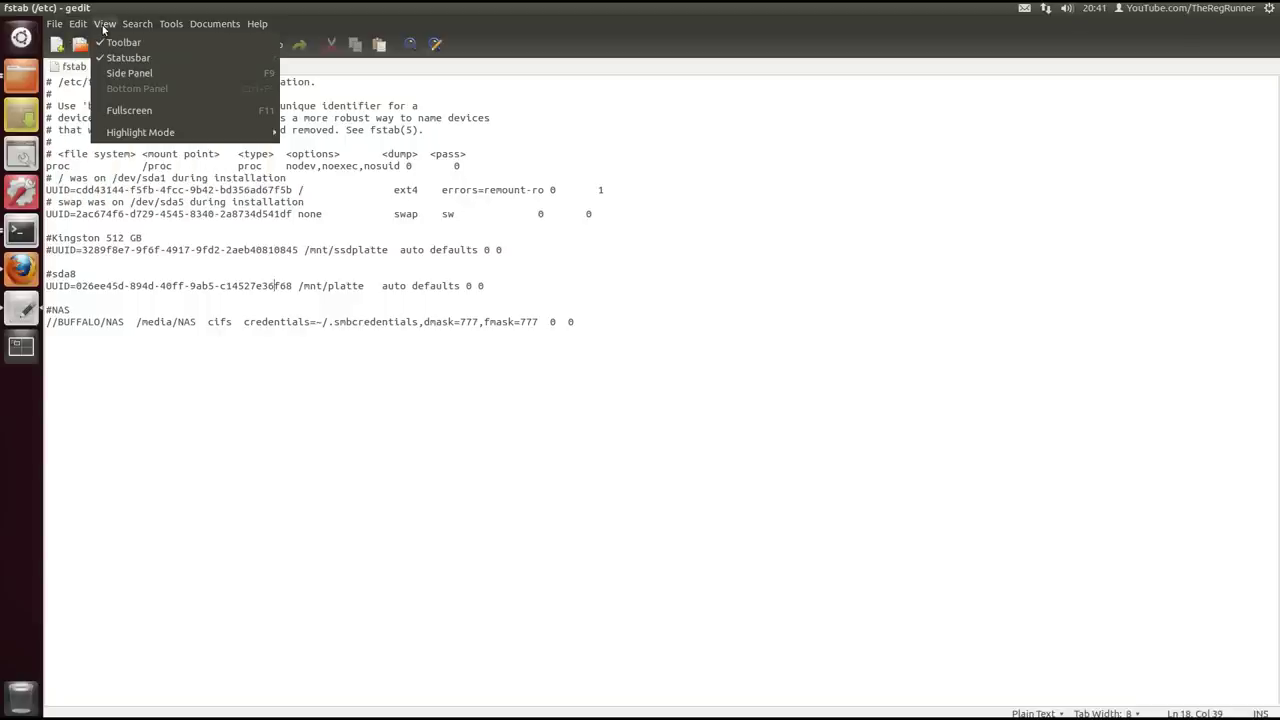
pyautogui.moveTo(223, 26)
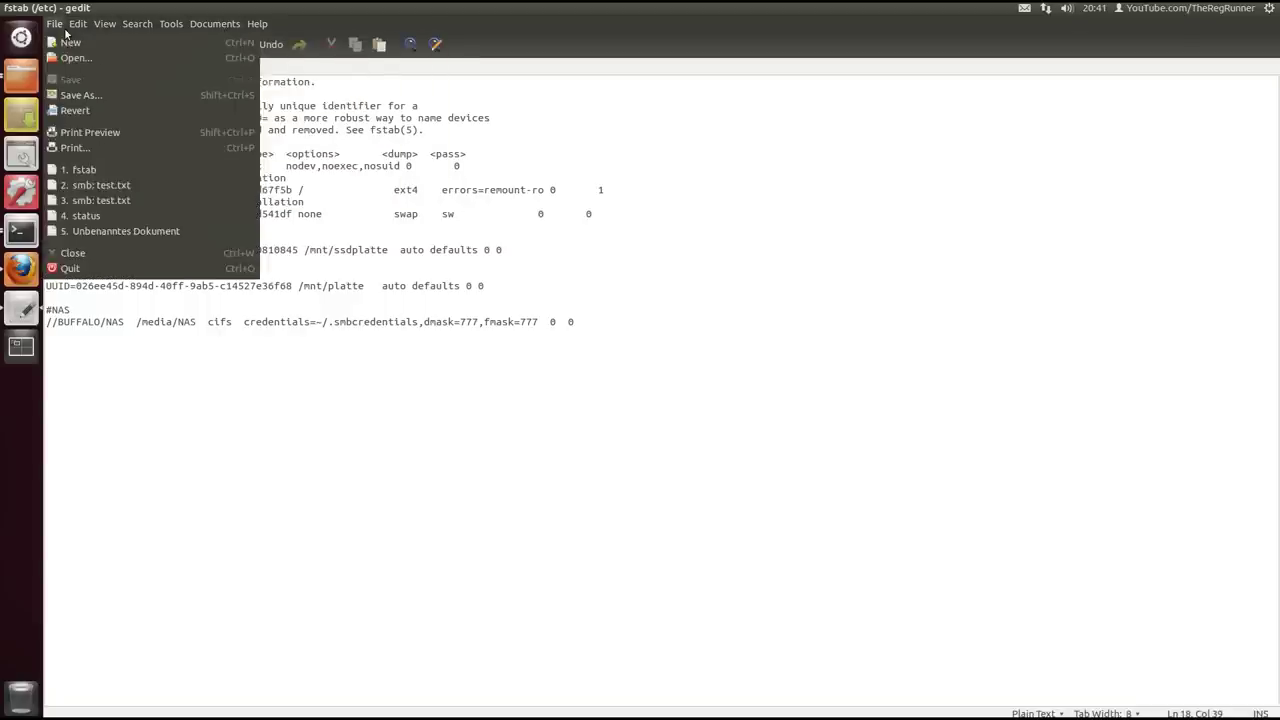
pyautogui.click(110, 192)
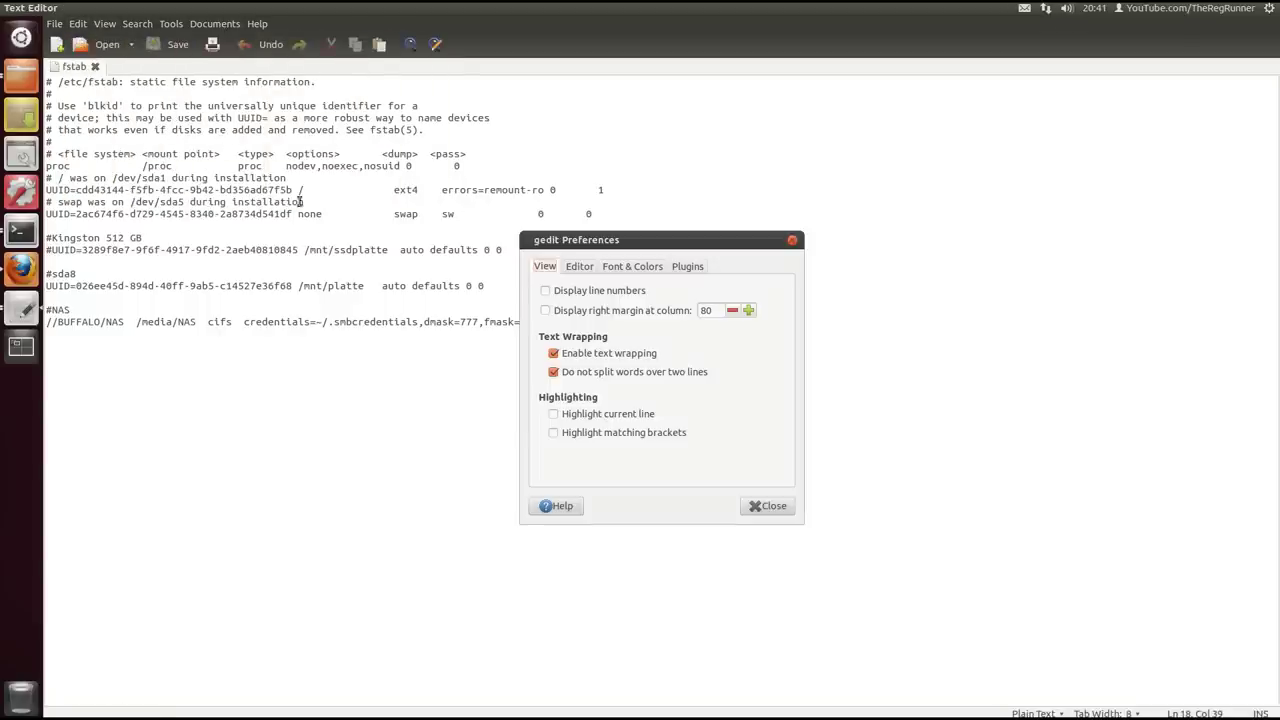
pyautogui.click(567, 268)
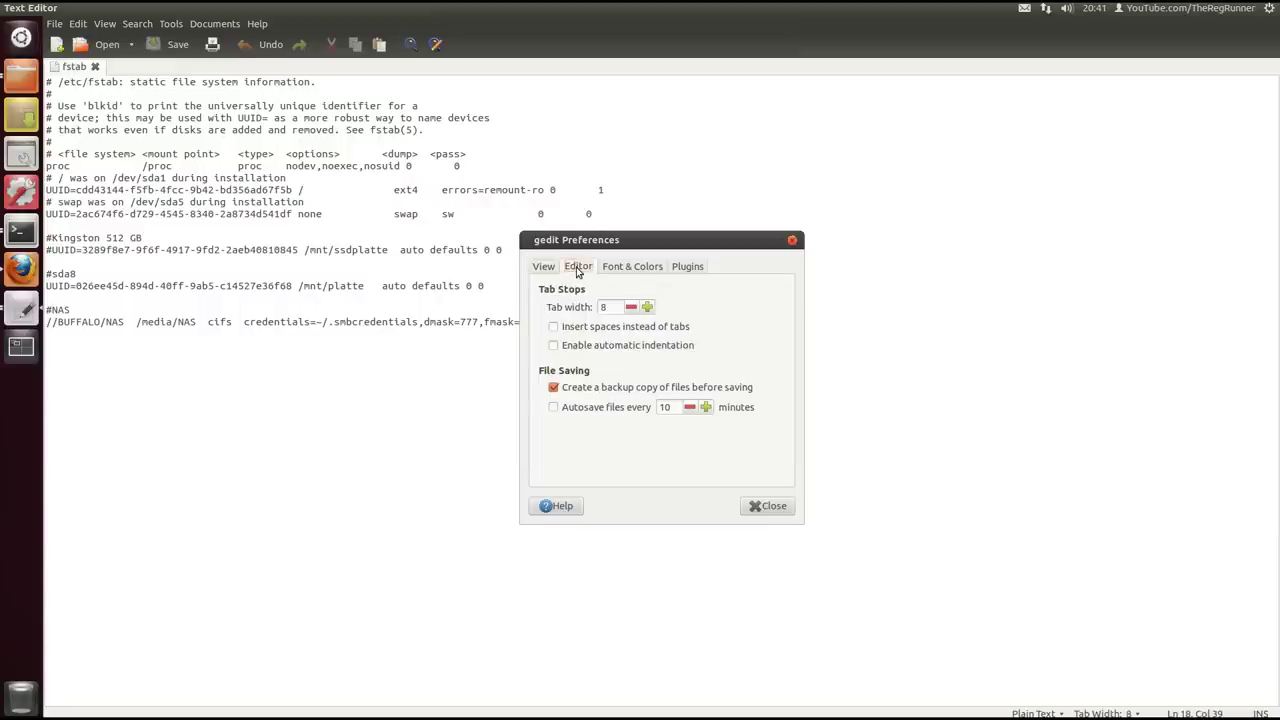
pyautogui.click(546, 267)
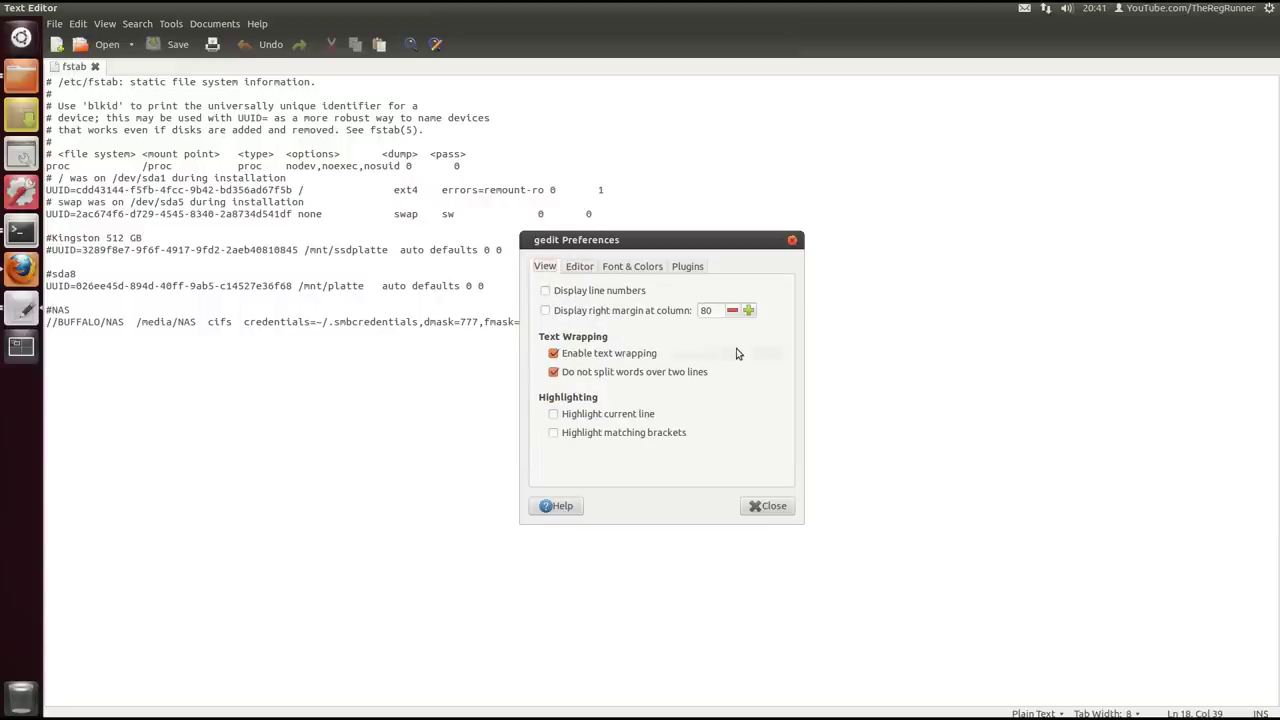
pyautogui.click(631, 269)
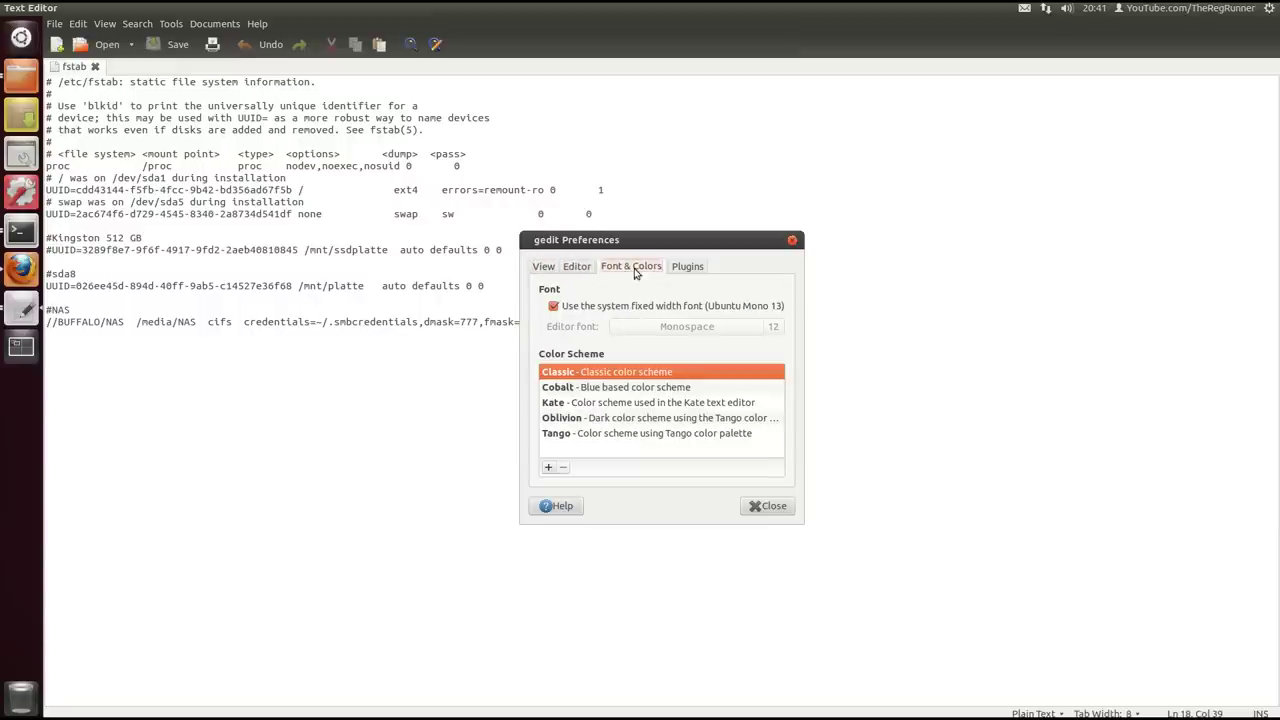
# Replace the system font with Monospace at size 18 and close Preferences
pyautogui.click(600, 306)
pyautogui.click(772, 328)
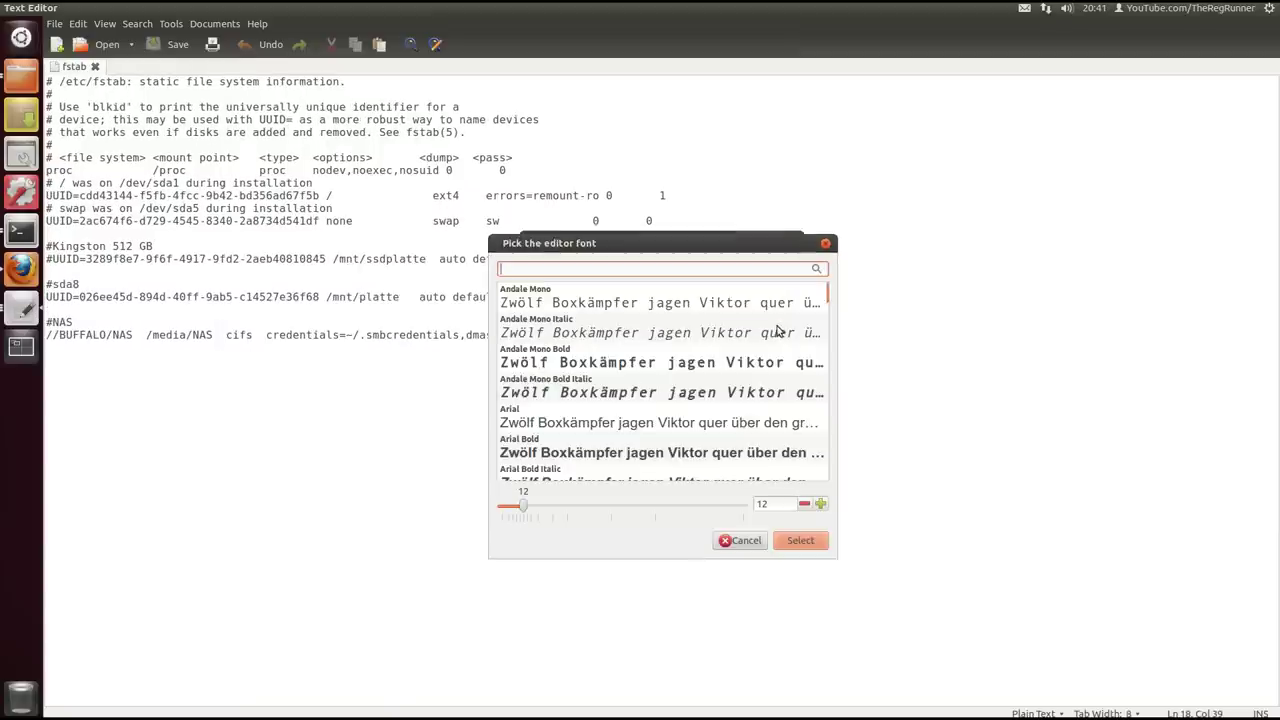
pyautogui.click(820, 504)
pyautogui.click(820, 504)
pyautogui.click(820, 504)
pyautogui.click(820, 504)
pyautogui.click(820, 504)
pyautogui.click(820, 504)
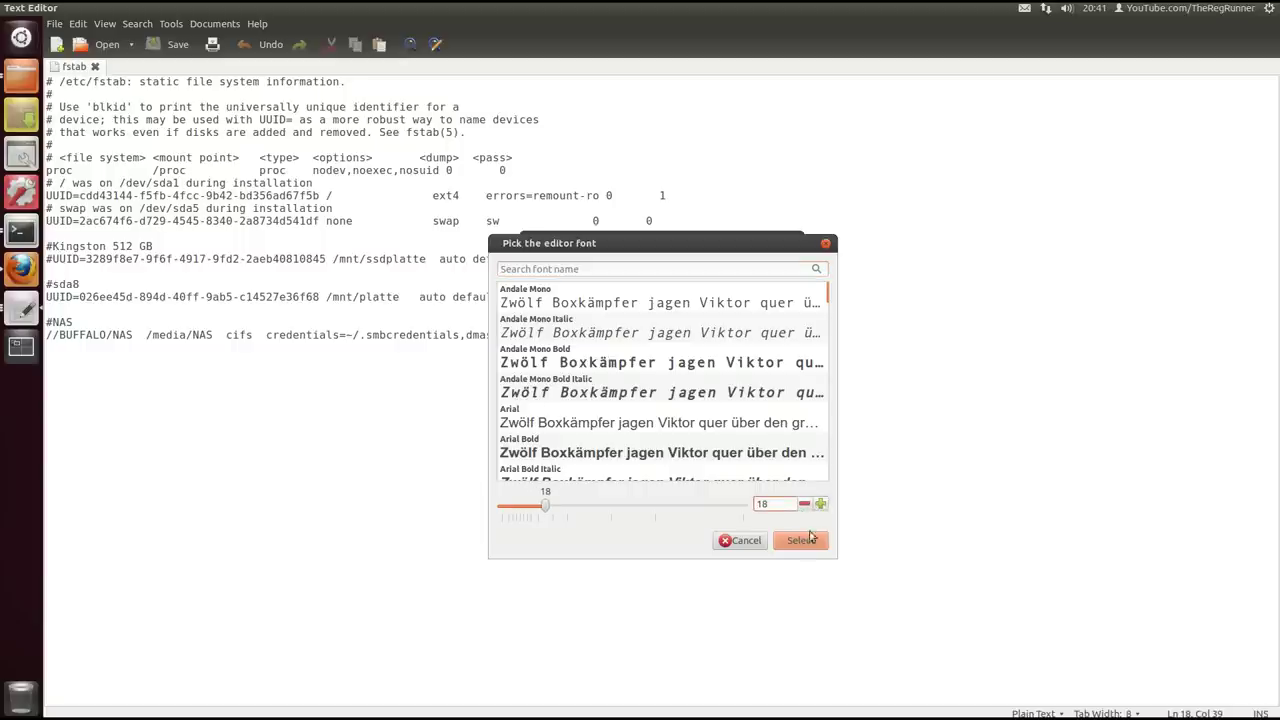
pyautogui.click(812, 541)
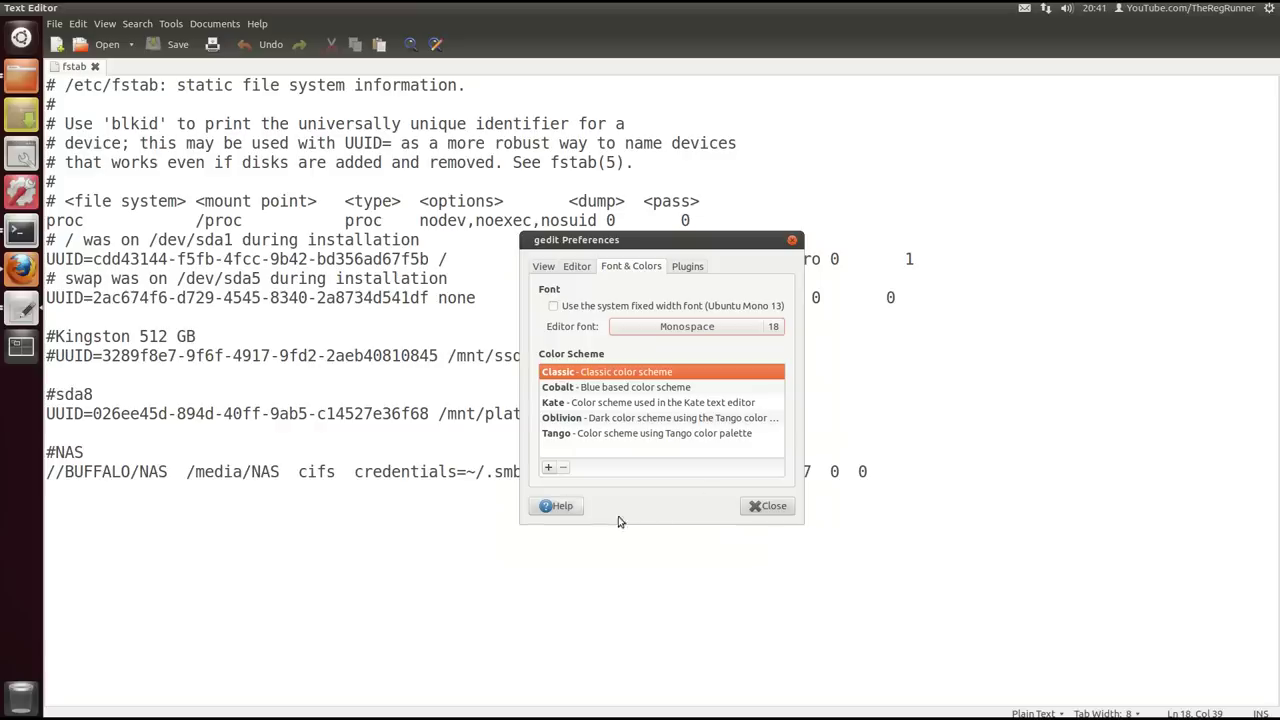
pyautogui.click(768, 505)
pyautogui.click(230, 449)
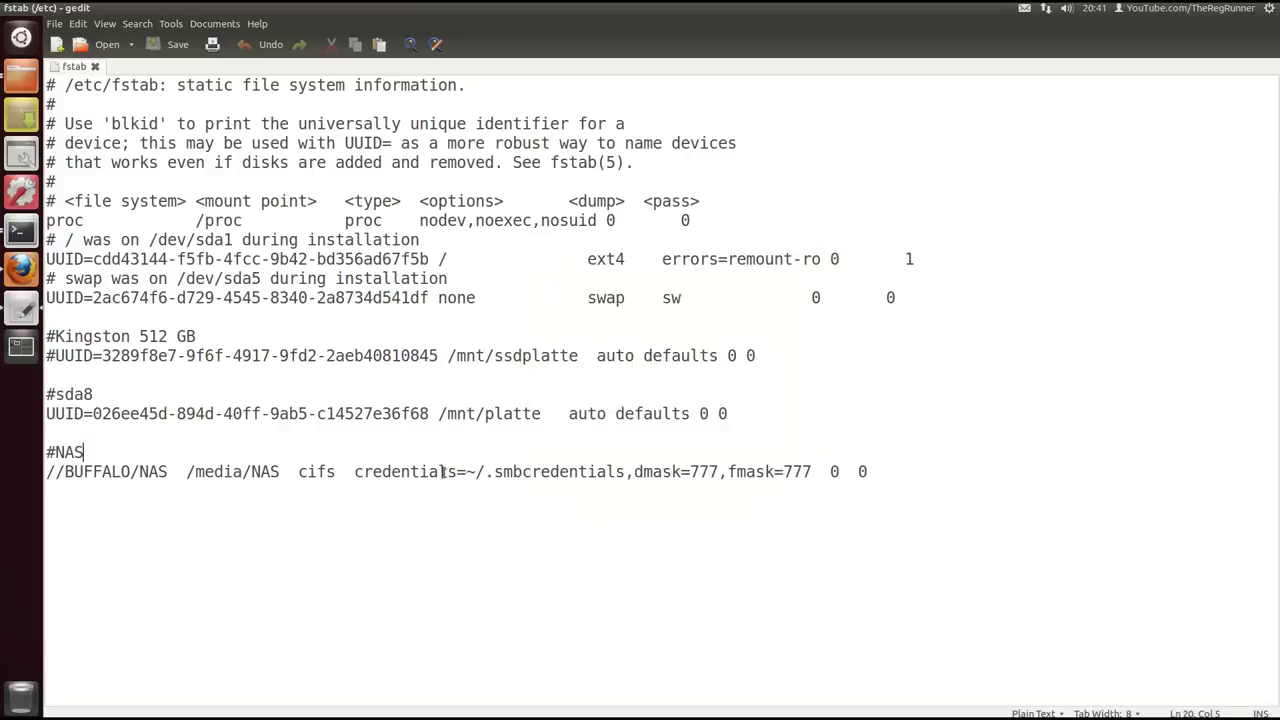
pyautogui.moveTo(100, 438); pyautogui.dragTo(46, 452)
pyautogui.click(90, 452)
pyautogui.moveTo(48, 471); pyautogui.dragTo(51, 497)
pyautogui.click(65, 495)
pyautogui.moveTo(167, 471); pyautogui.dragTo(44, 471)
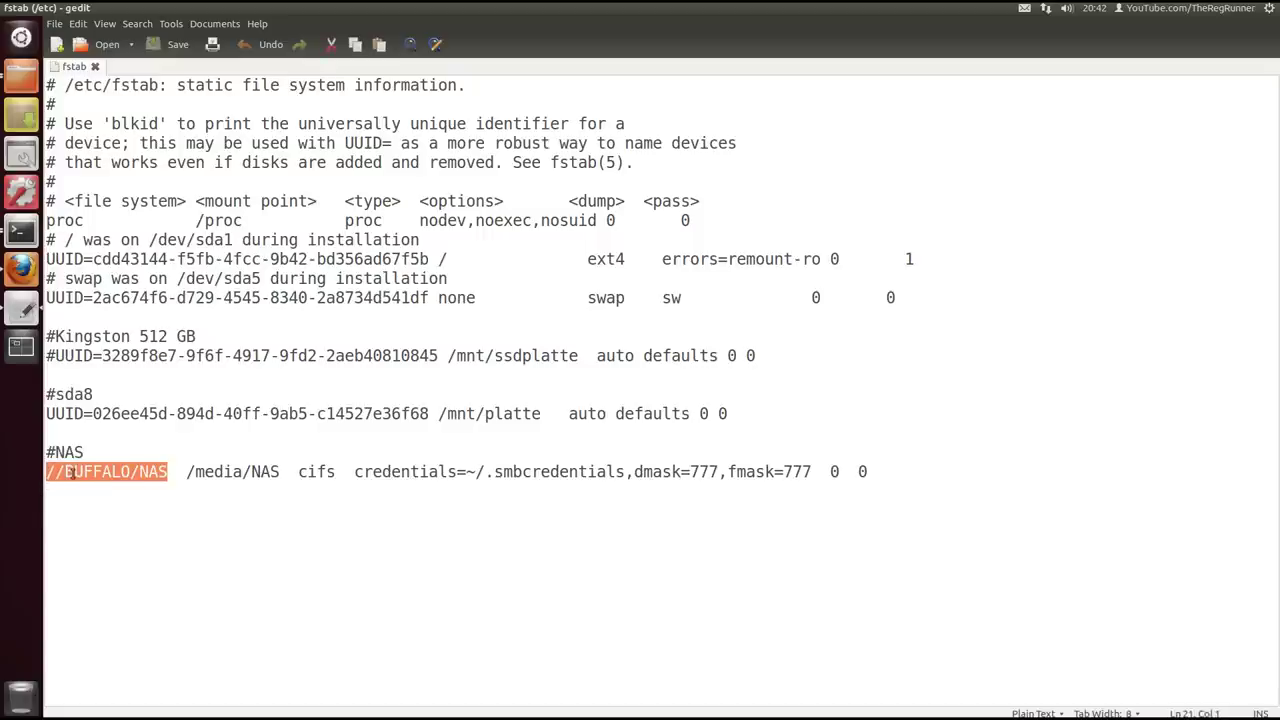
pyautogui.click(56, 471)
pyautogui.moveTo(64, 471); pyautogui.dragTo(131, 472)
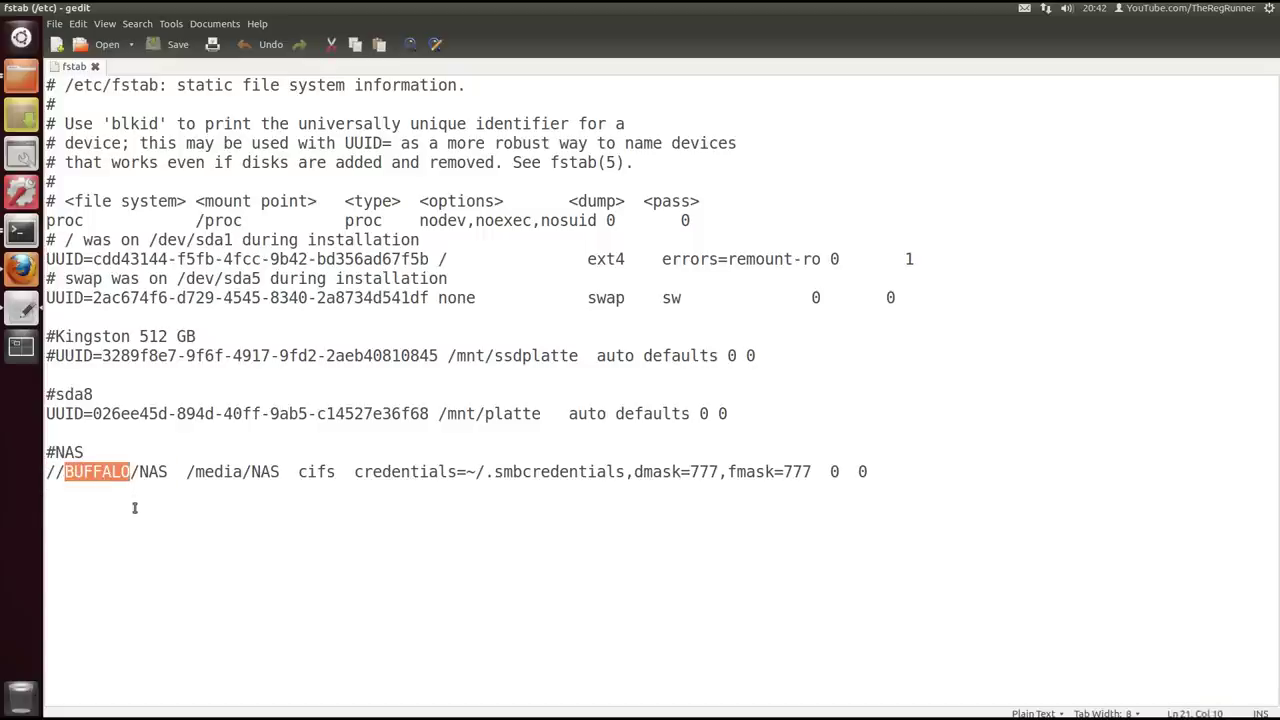
pyautogui.click(144, 456)
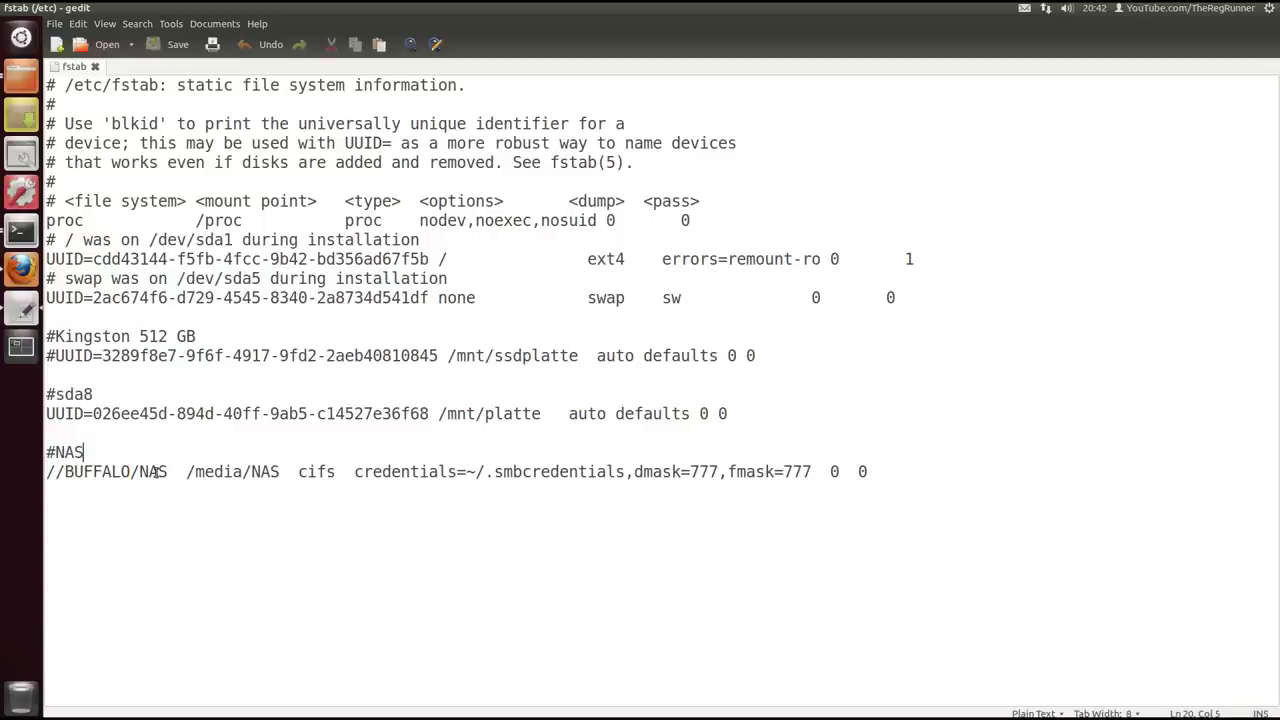
pyautogui.moveTo(168, 471); pyautogui.dragTo(138, 472)
pyautogui.click(130, 456)
pyautogui.moveTo(131, 472); pyautogui.dragTo(64, 472)
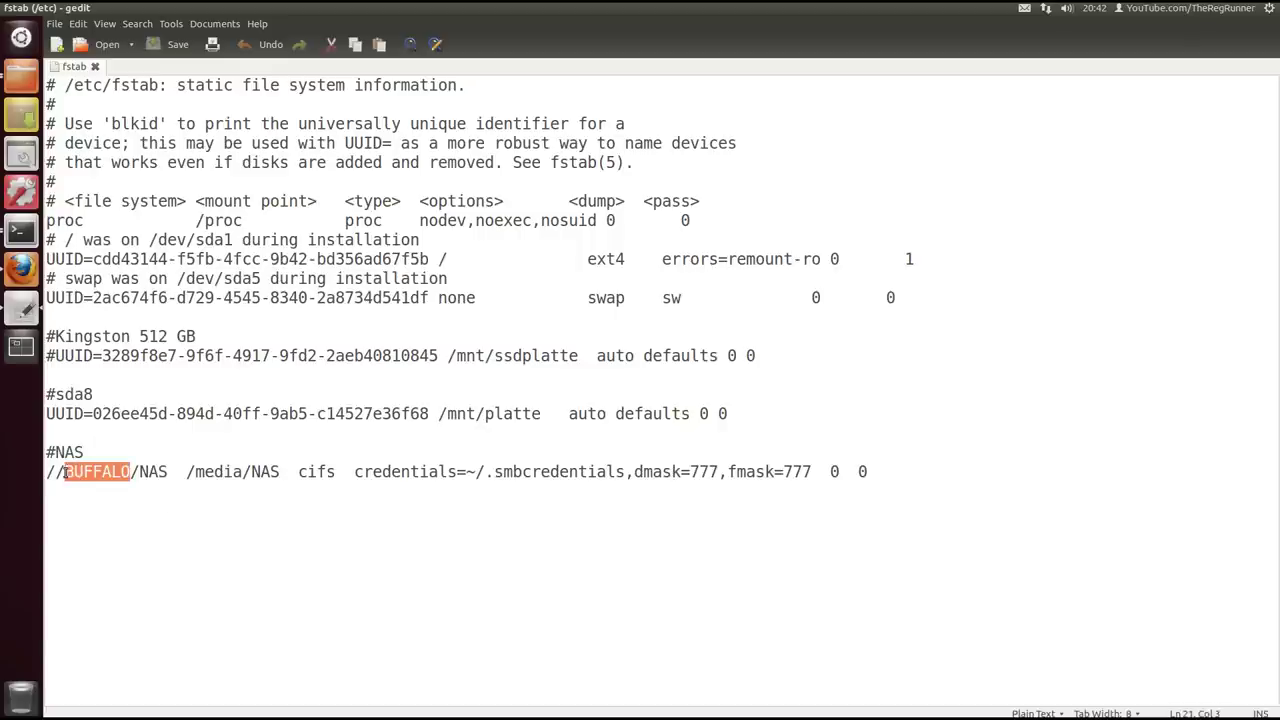
pyautogui.click(169, 480)
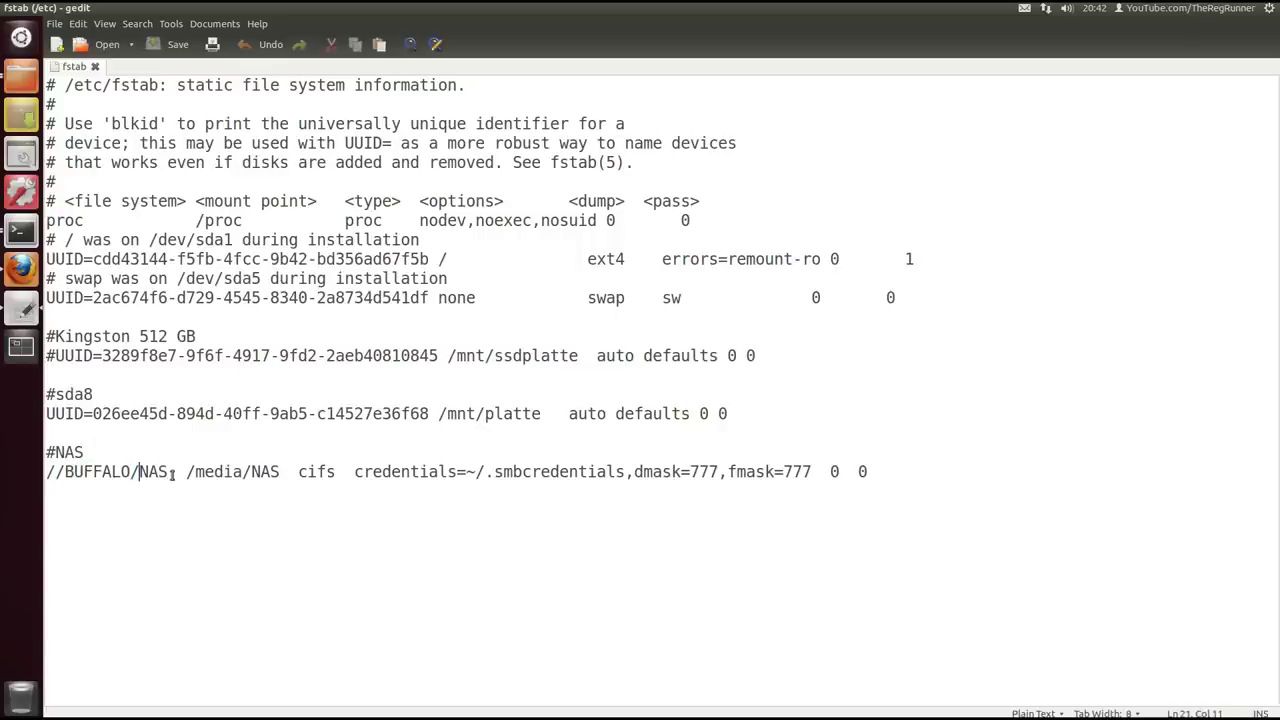
pyautogui.moveTo(131, 472); pyautogui.dragTo(66, 472)
pyautogui.click(97, 462)
pyautogui.moveTo(169, 472); pyautogui.dragTo(280, 472)
pyautogui.click(169, 474)
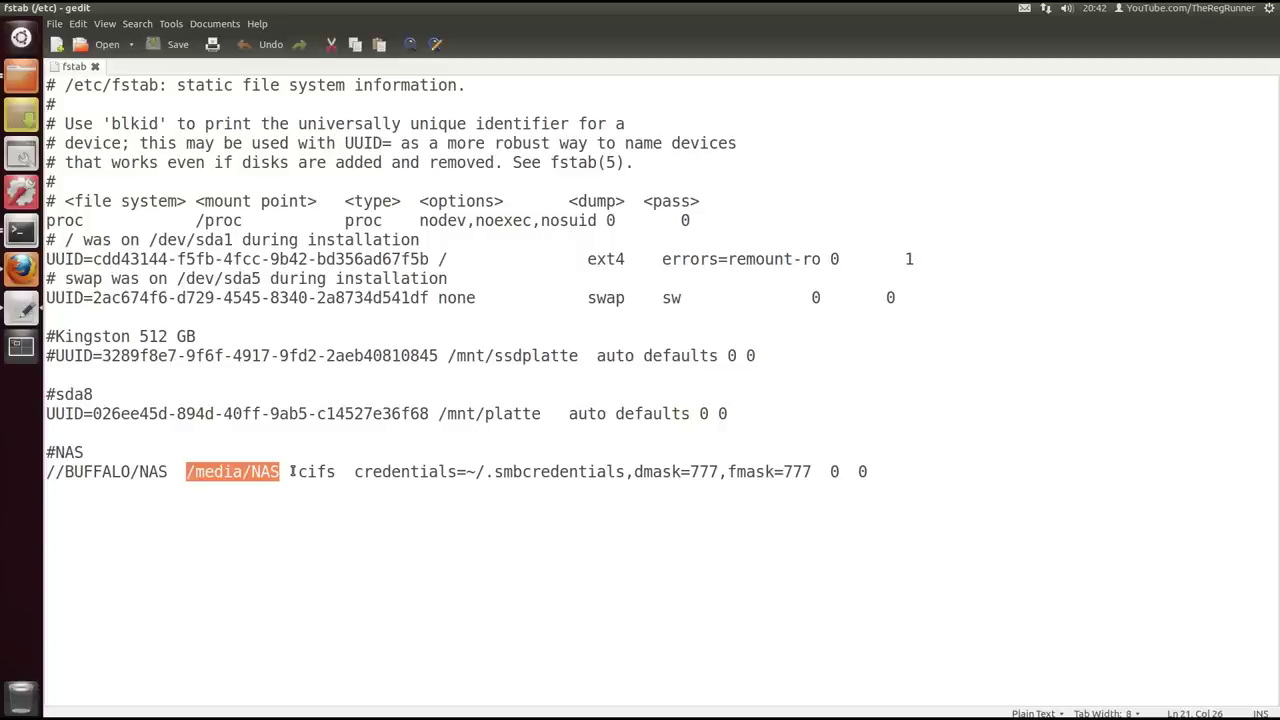
pyautogui.click(292, 472)
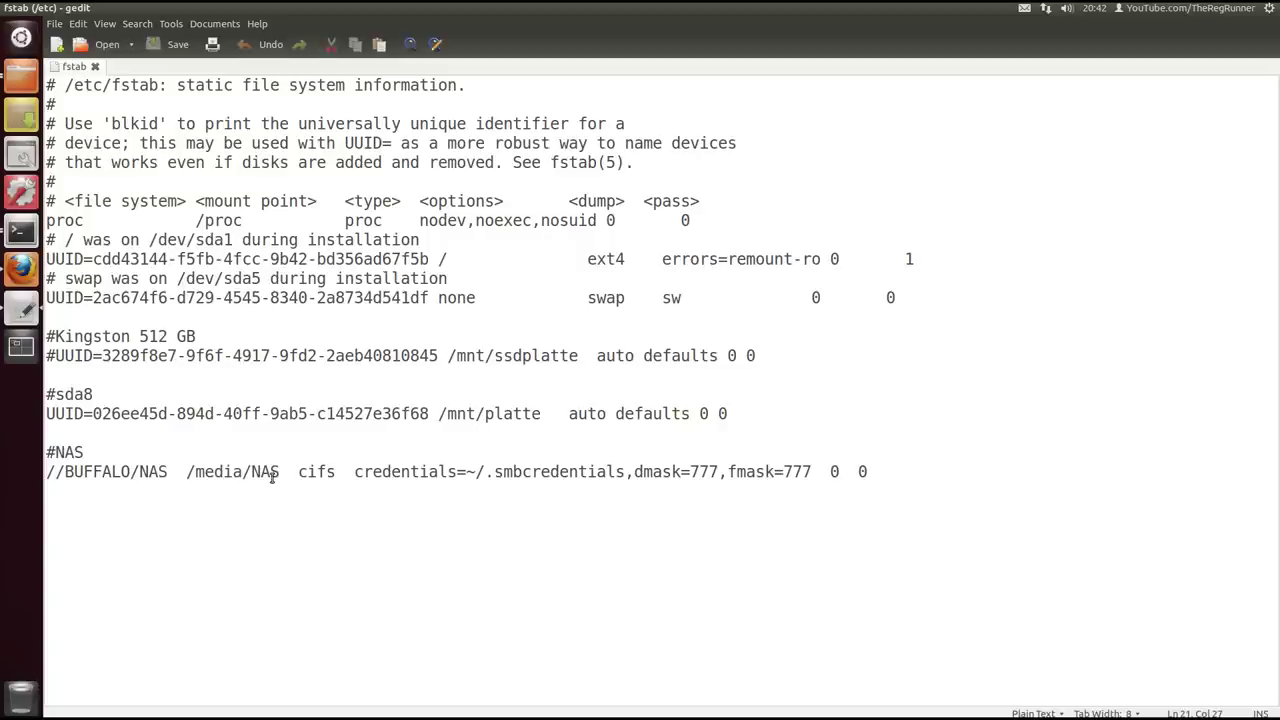
pyautogui.moveTo(283, 472)
pyautogui.mouseDown()
pyautogui.moveTo(214, 472)
pyautogui.moveTo(279, 474)
pyautogui.mouseUp()
pyautogui.press('End')
pyautogui.click(291, 473)
pyautogui.moveTo(167, 472); pyautogui.dragTo(46, 472)
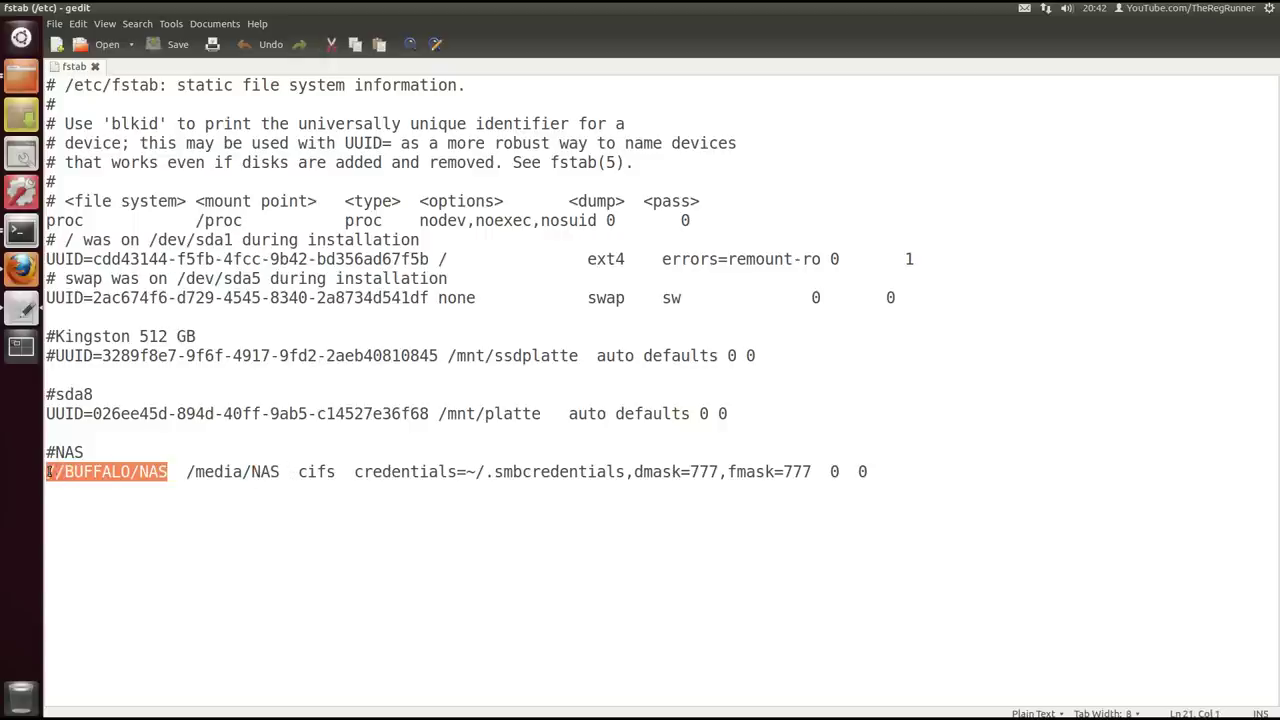
pyautogui.click(189, 472)
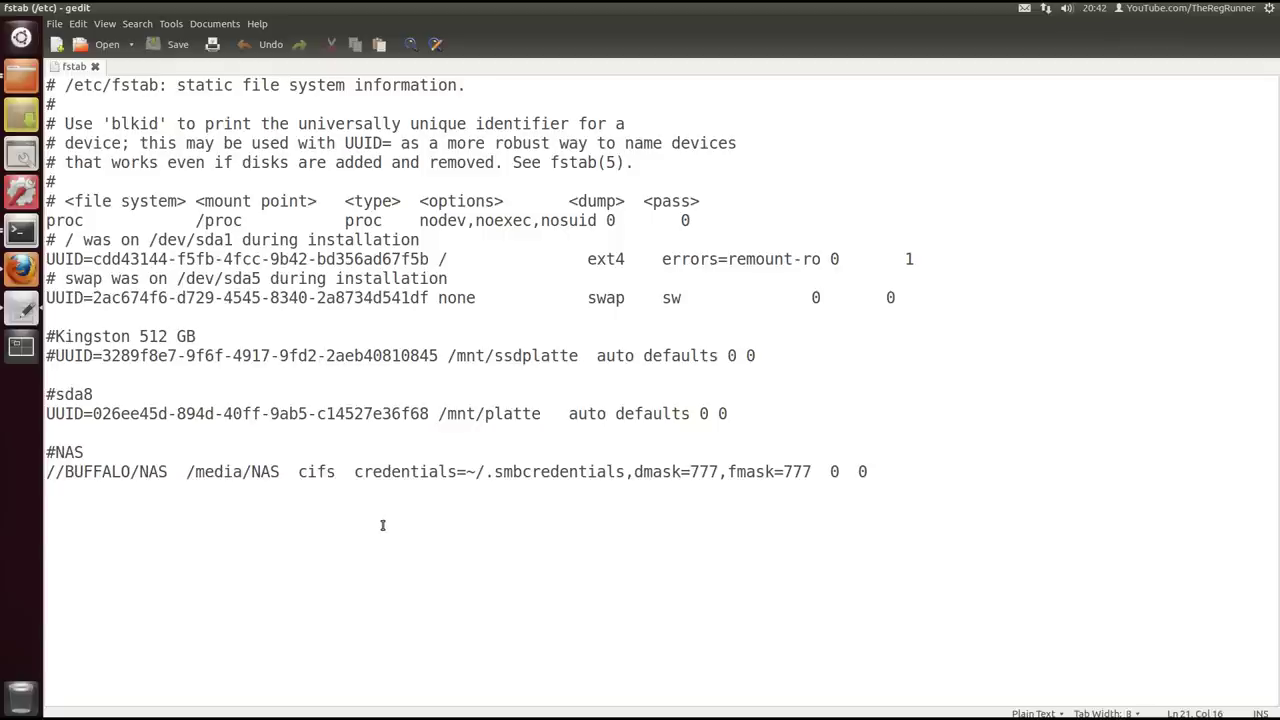
pyautogui.moveTo(354, 472); pyautogui.dragTo(626, 472)
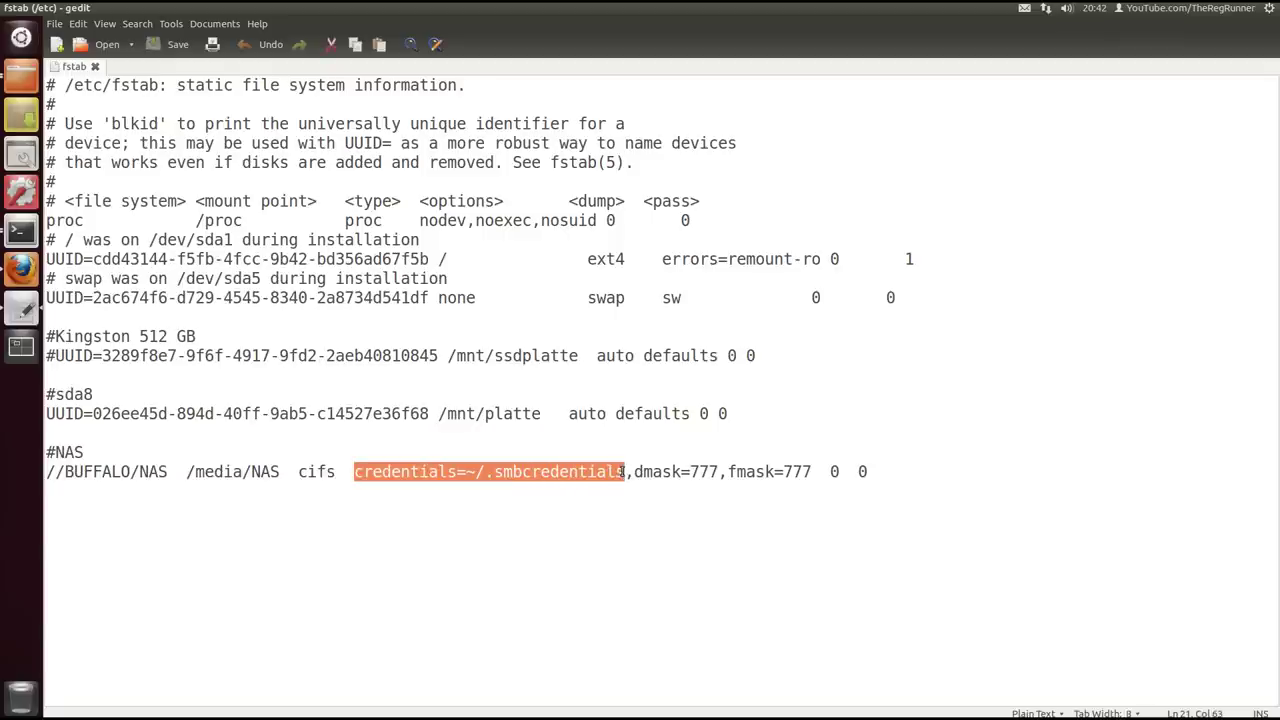
pyautogui.click(565, 500)
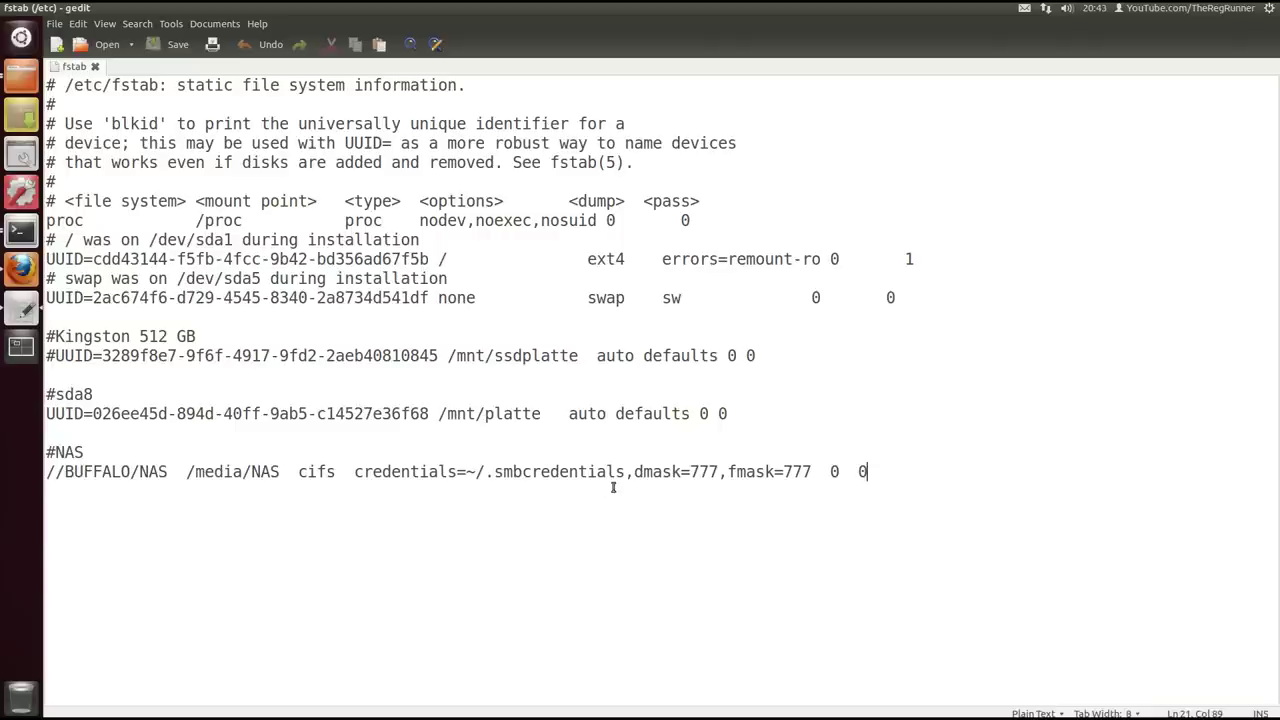
pyautogui.moveTo(626, 472); pyautogui.dragTo(475, 481)
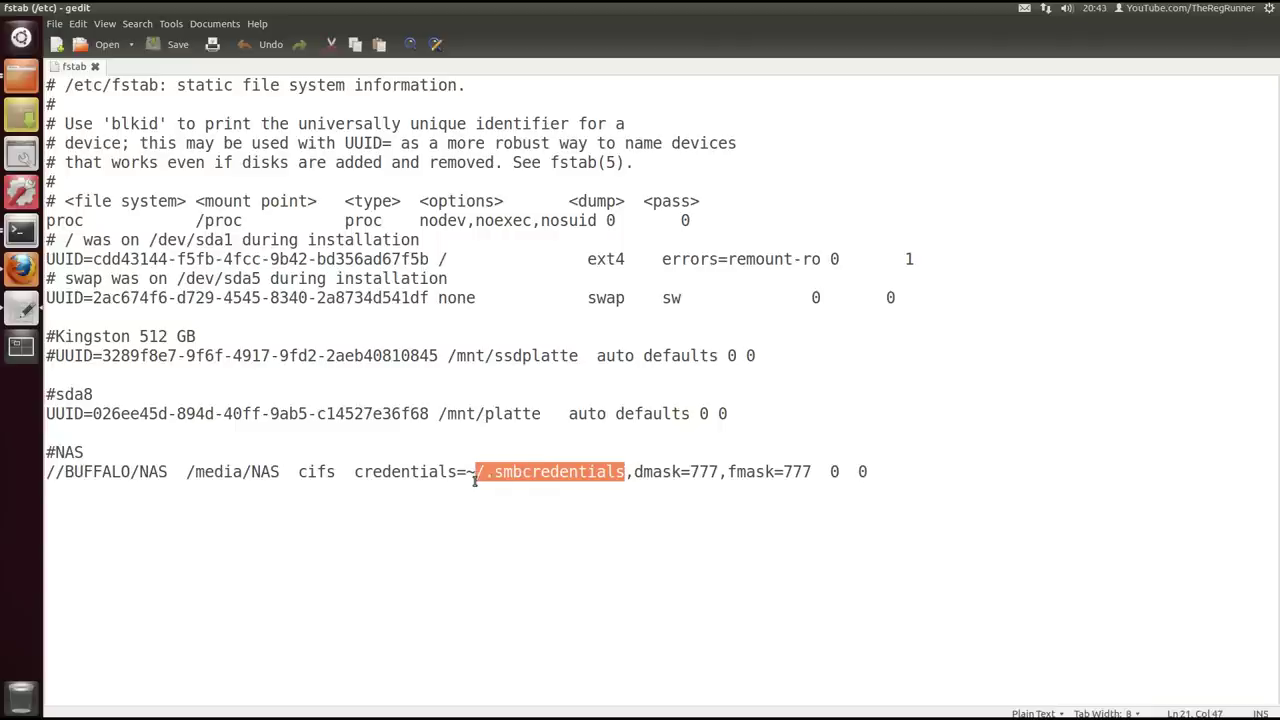
pyautogui.click(488, 495)
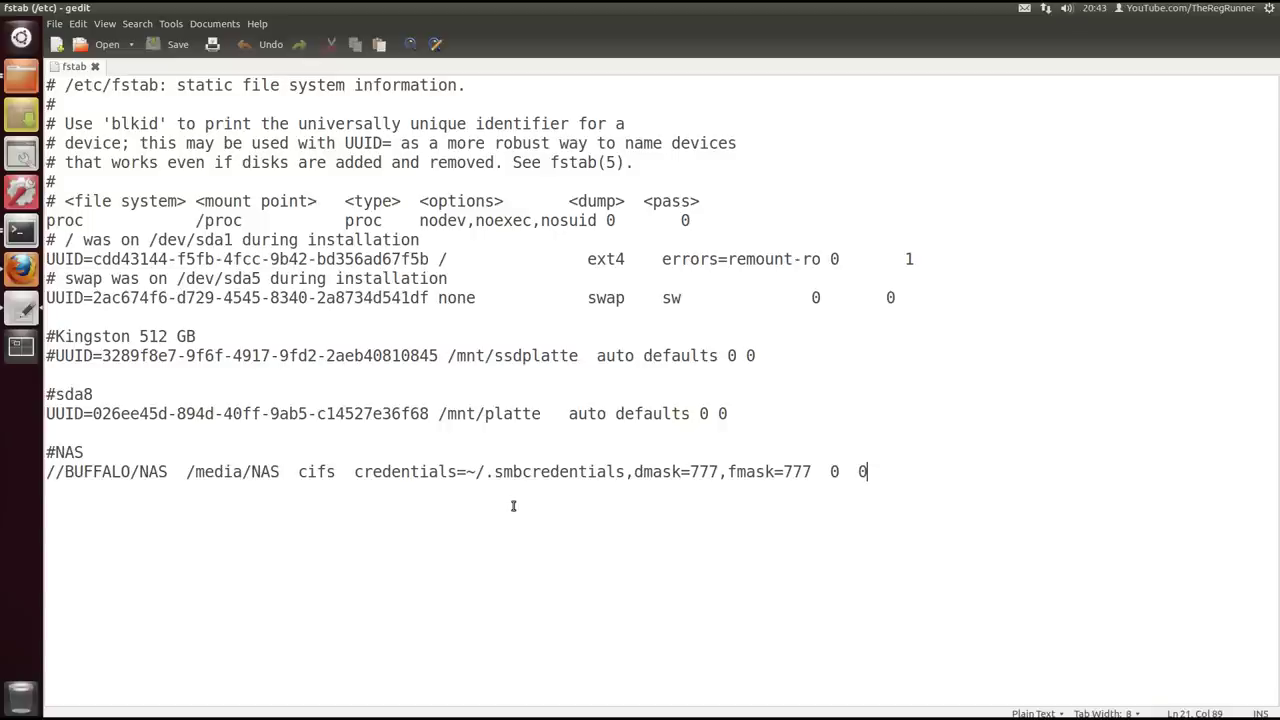
pyautogui.click(165, 451)
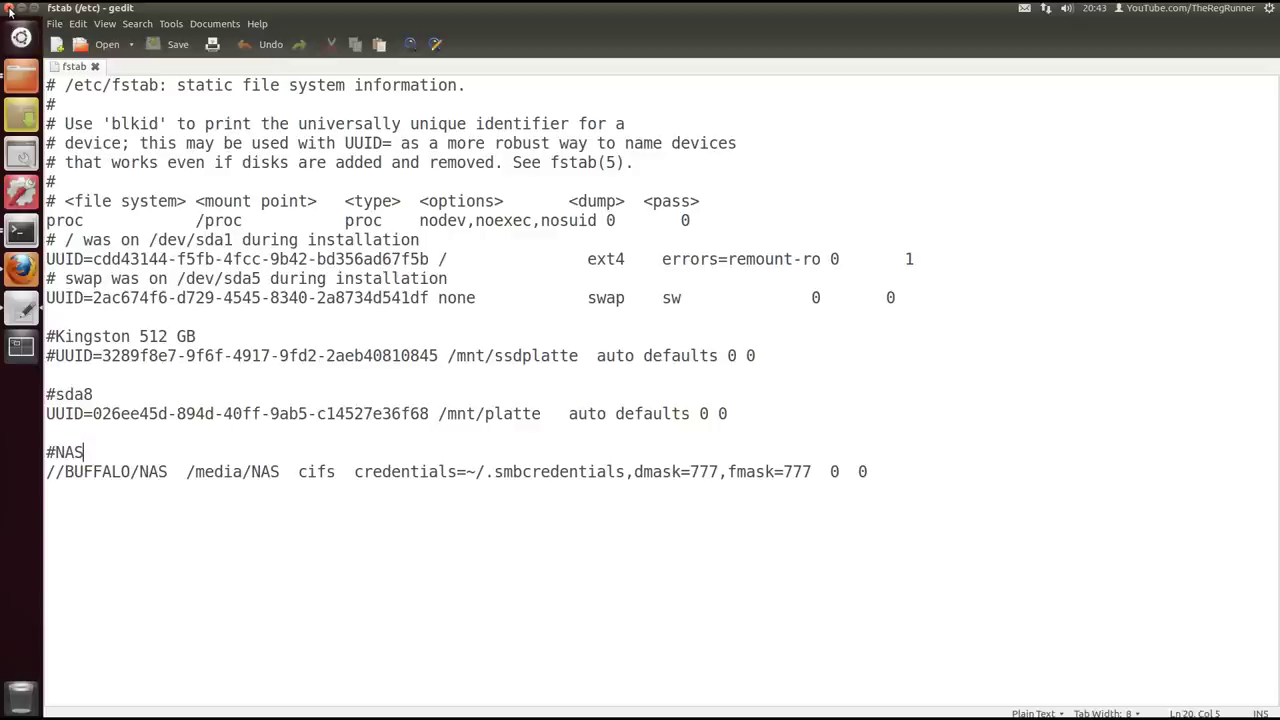
# Close the fstab editor and the wiki browser window
pyautogui.click(9, 9)
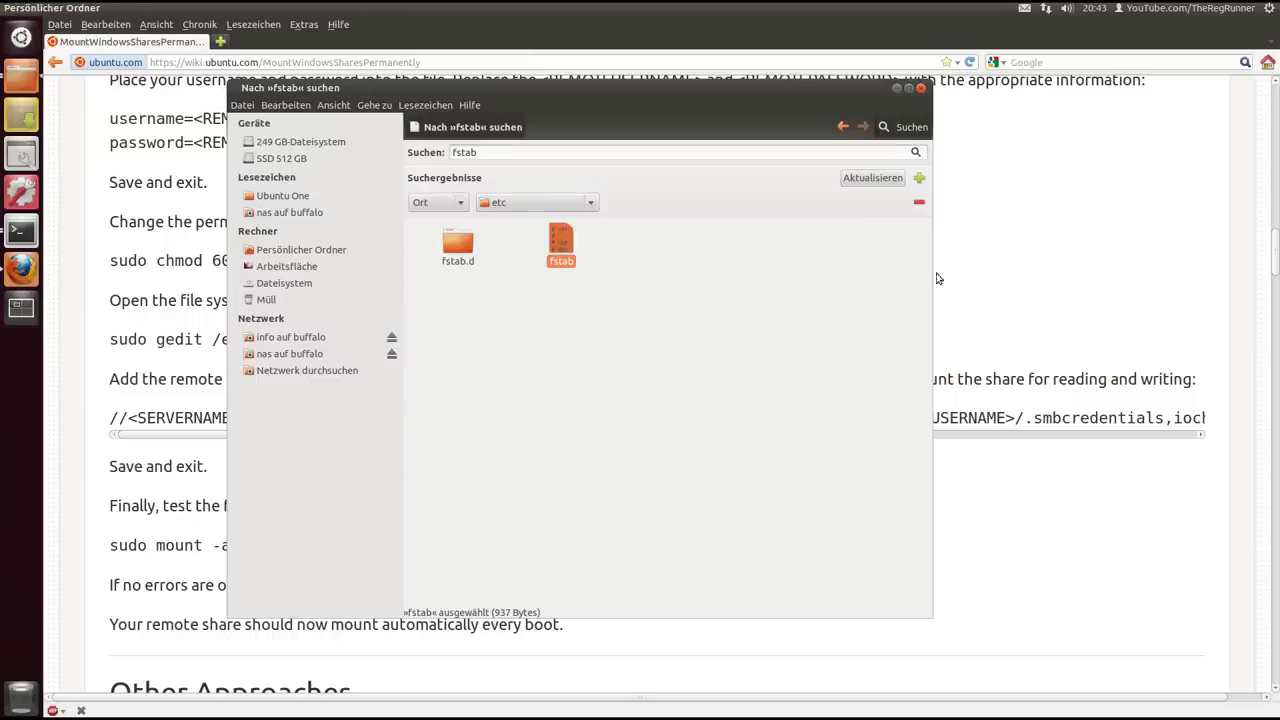
pyautogui.hotkey('ctrl', 'w')
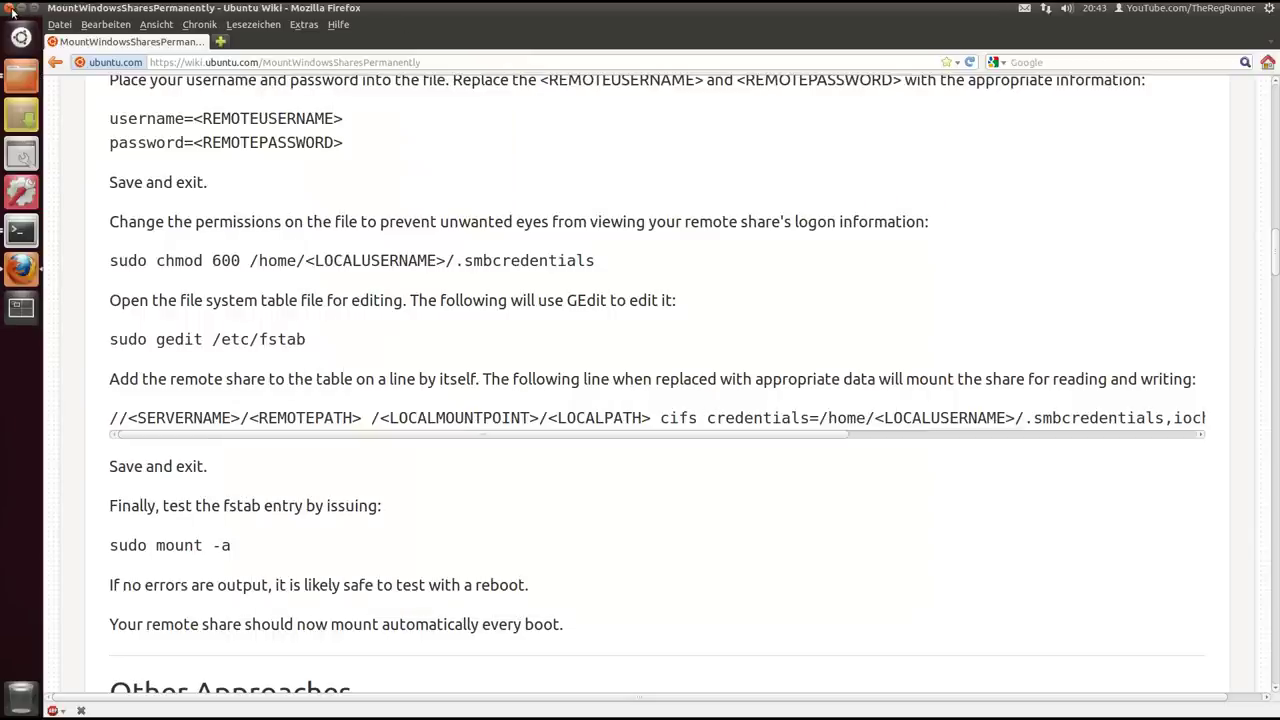
pyautogui.click(9, 8)
# Browse the network to the BUFFALO server and open 'nas auf buffalo'
pyautogui.moveTo(349, 88); pyautogui.dragTo(289, 88)
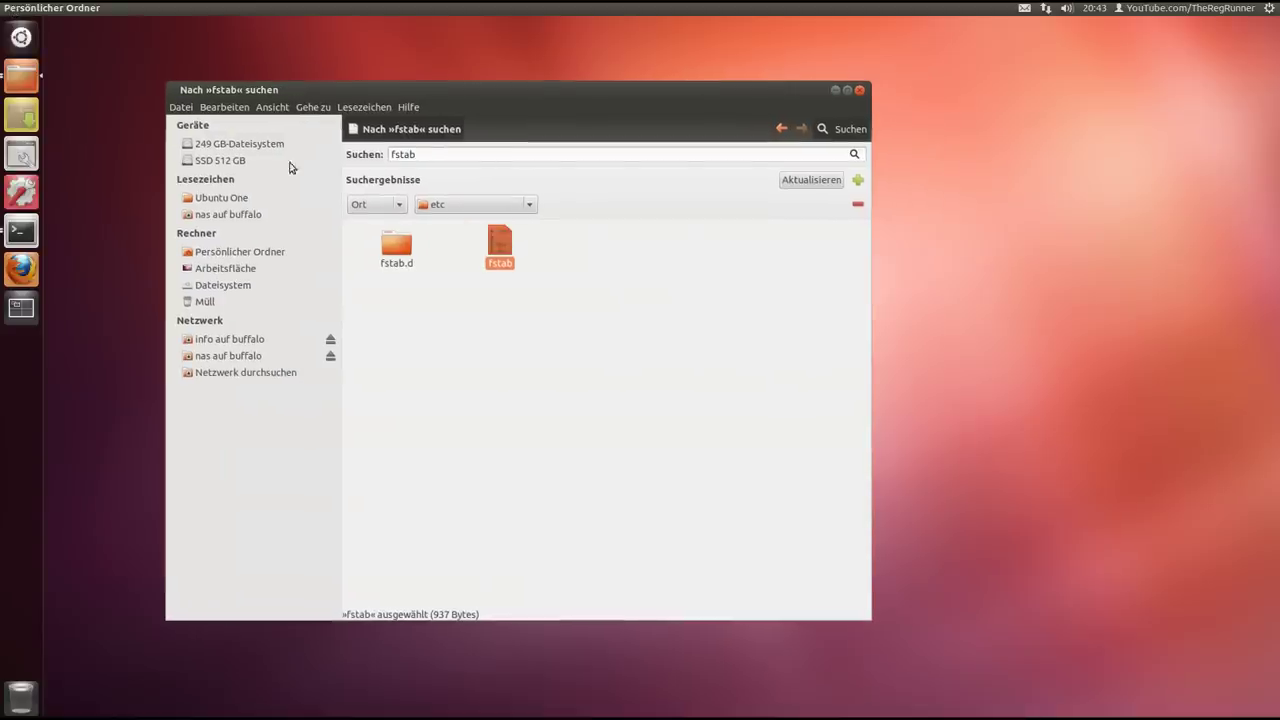
pyautogui.click(240, 374)
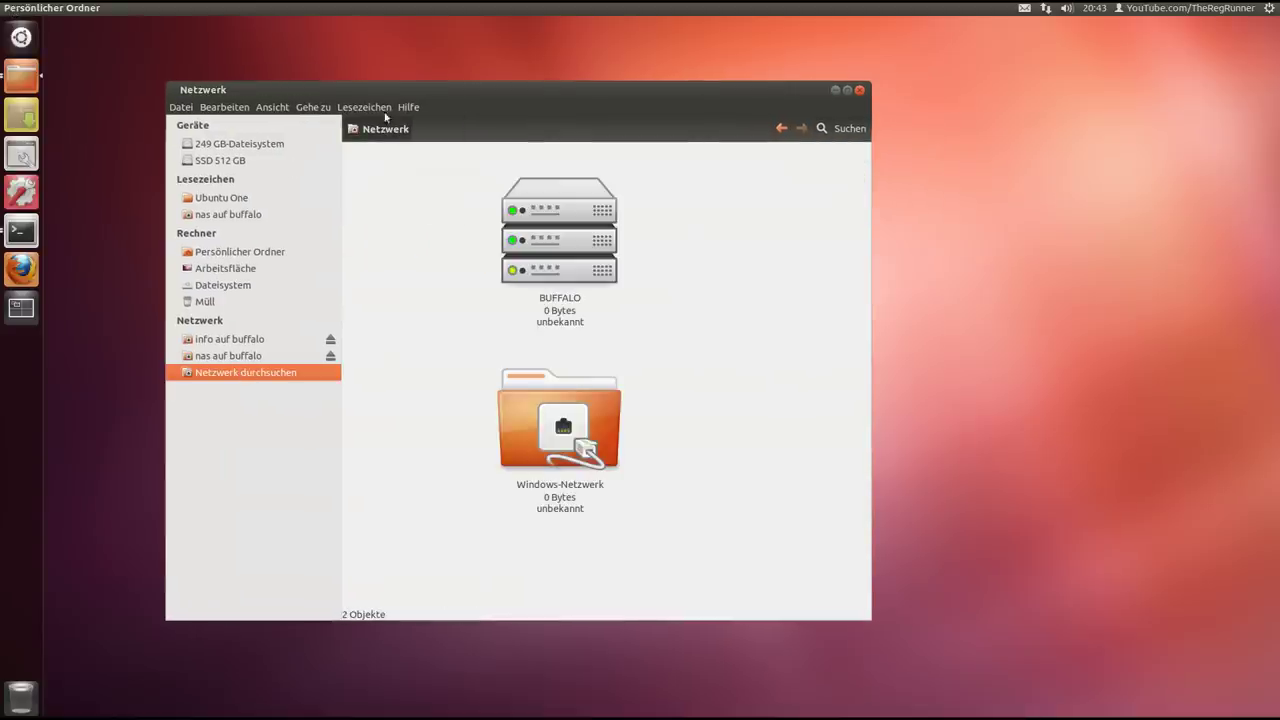
pyautogui.moveTo(396, 100); pyautogui.dragTo(344, 61)
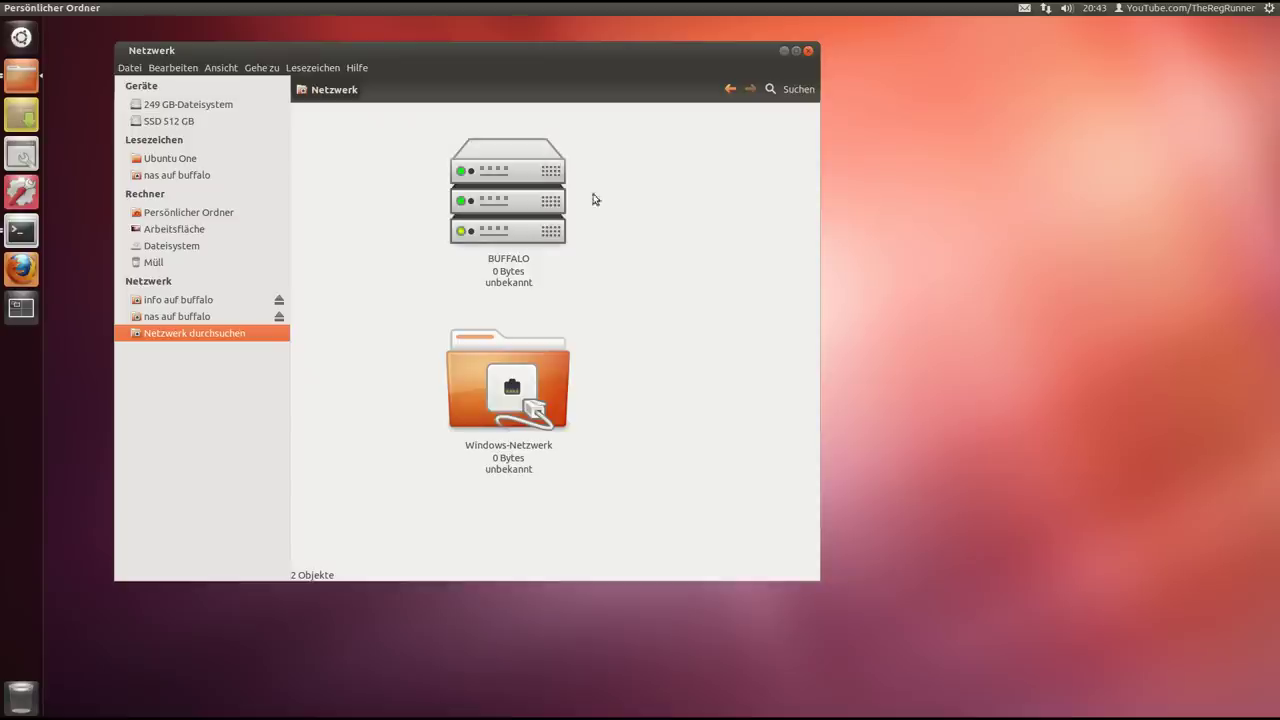
pyautogui.doubleClick(531, 197)
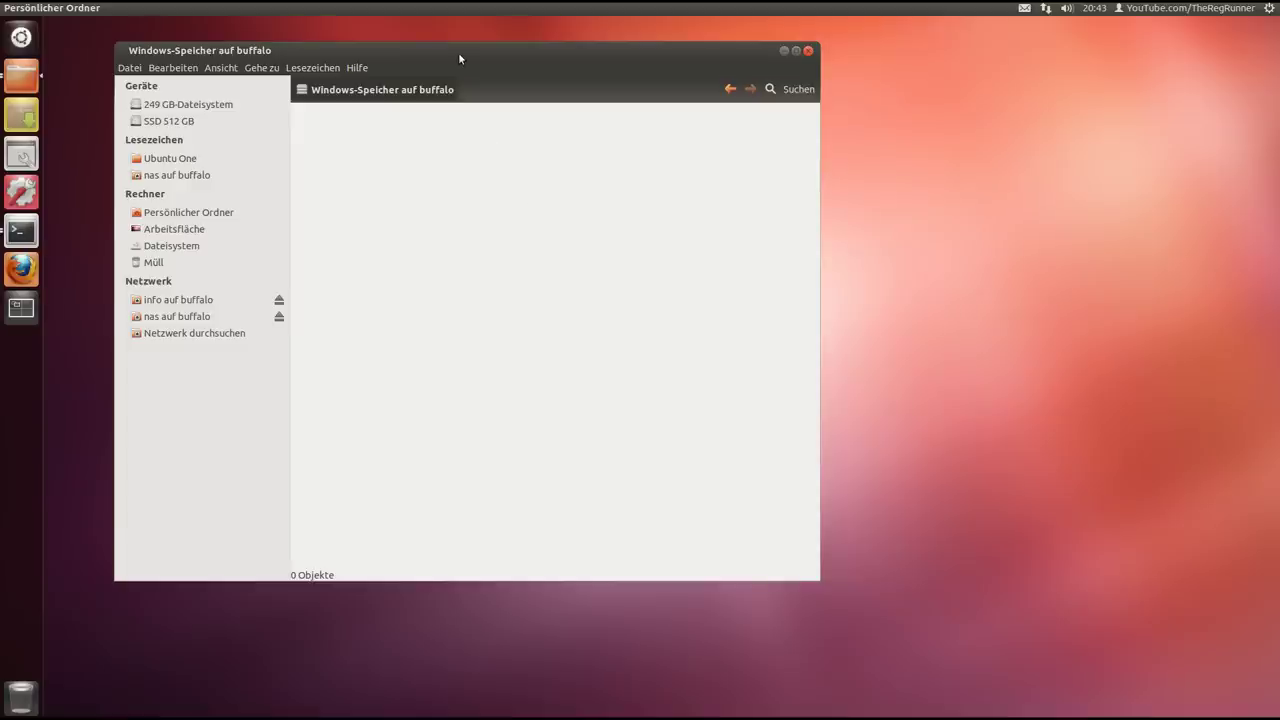
pyautogui.moveTo(459, 55); pyautogui.dragTo(496, 56)
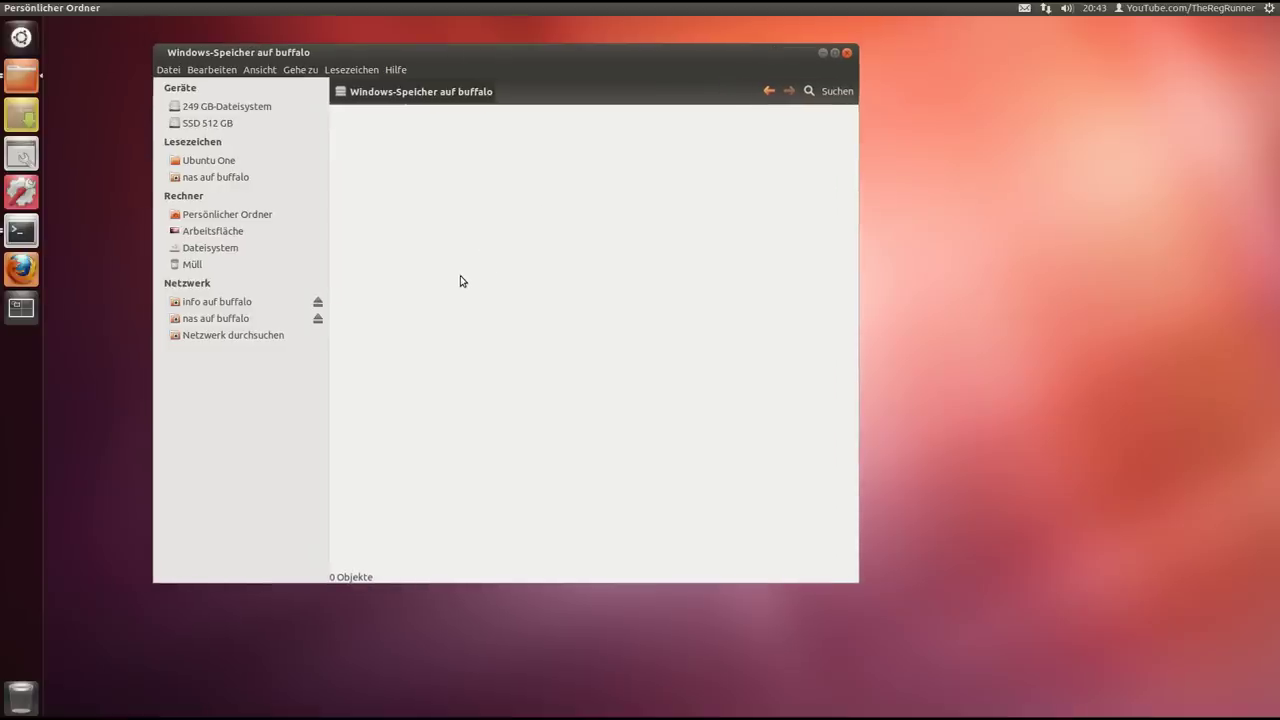
pyautogui.click(203, 320)
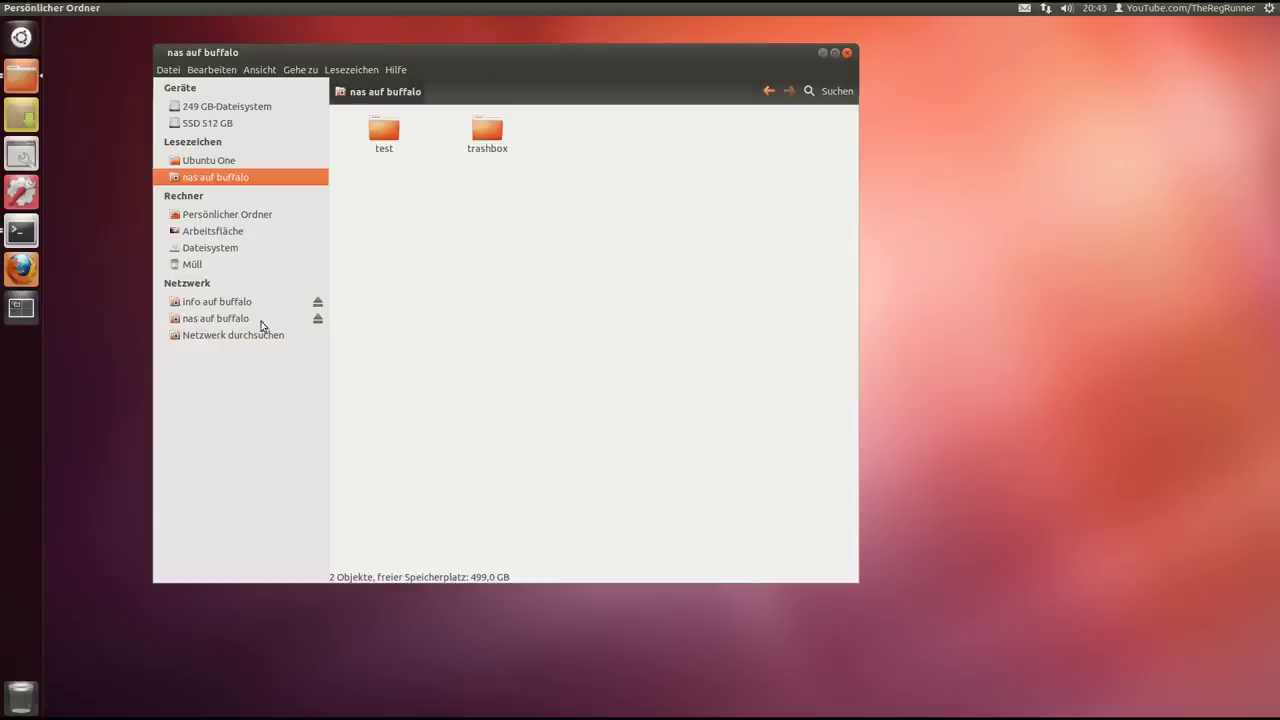
# Open the test folder on the NAS, showing RRBackground3.png and test
pyautogui.moveTo(497, 46); pyautogui.dragTo(543, 61)
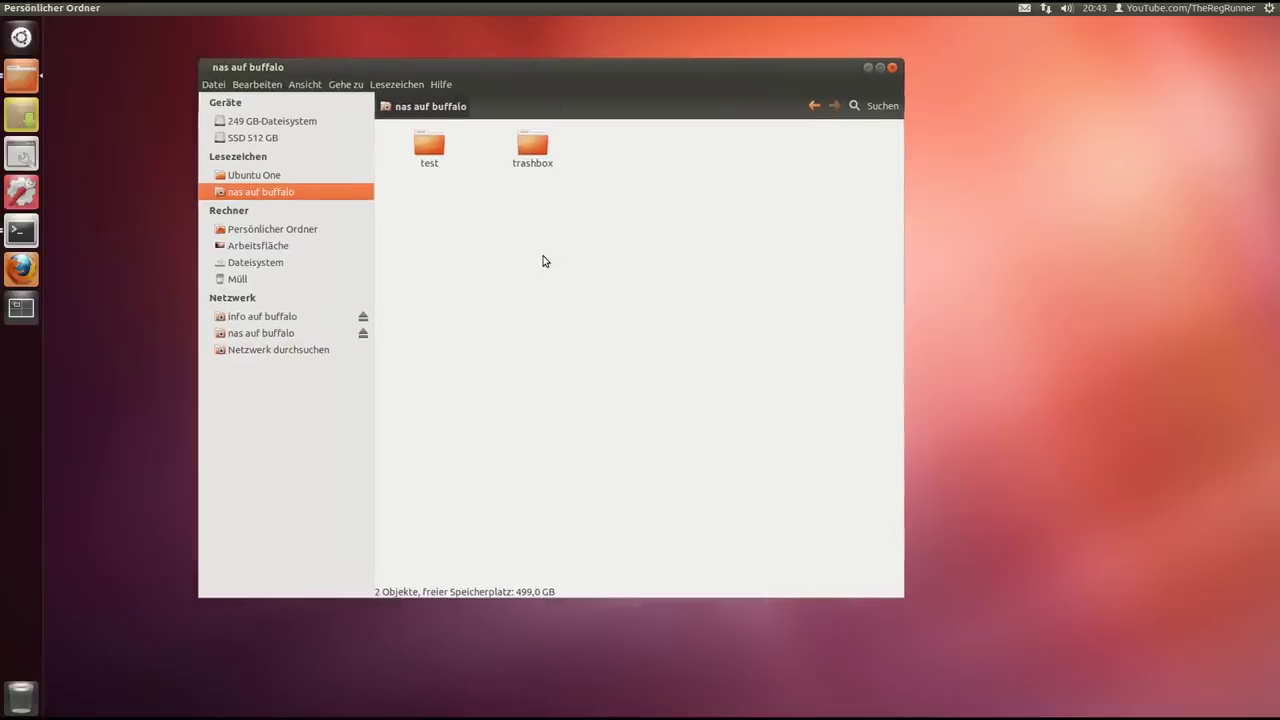
pyautogui.doubleClick(432, 150)
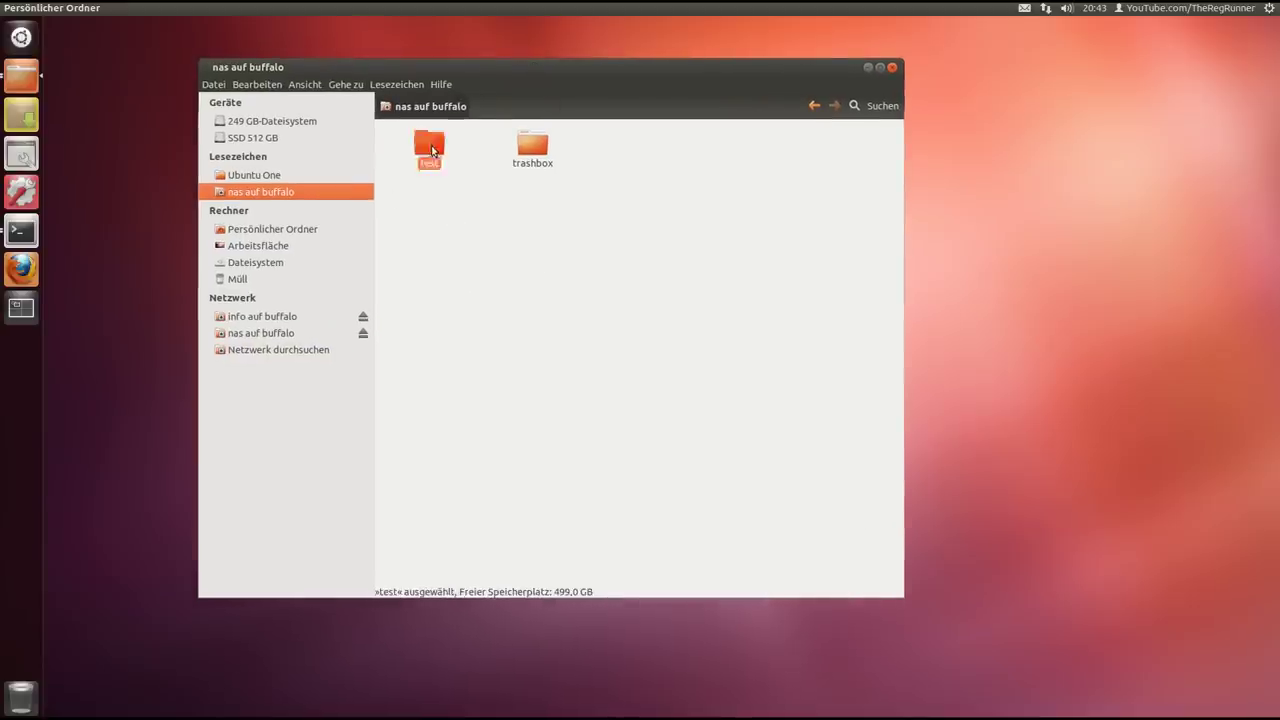
pyautogui.moveTo(591, 65); pyautogui.dragTo(562, 59)
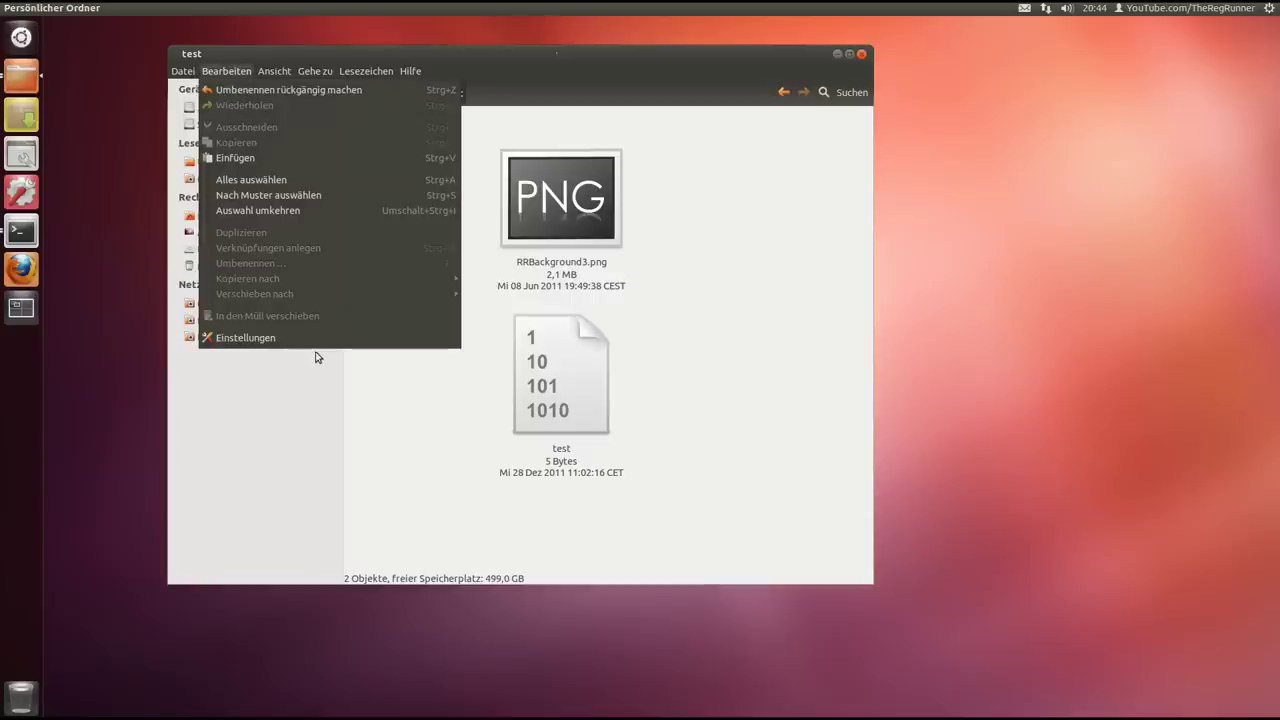
# Set Nautilus's Miniatur-Vorschaubilder anzeigen option to Immer under Vorschau
pyautogui.click(312, 338)
pyautogui.click(700, 199)
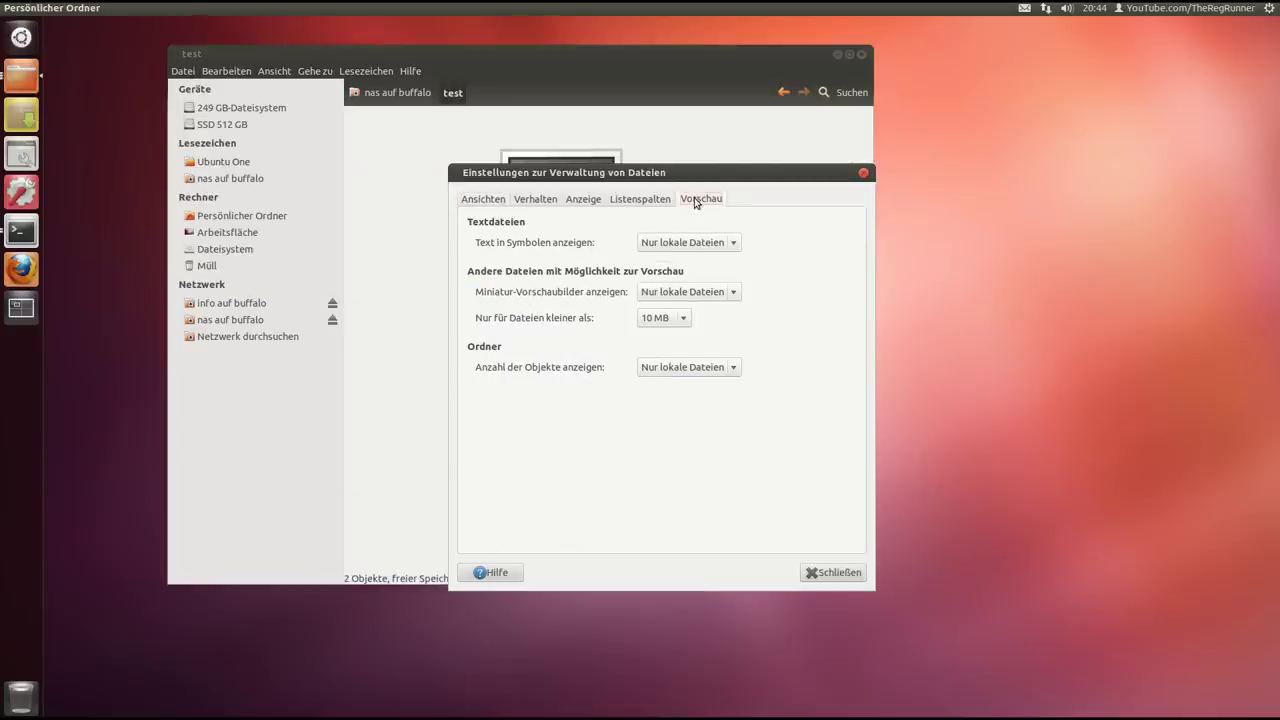
pyautogui.moveTo(749, 172); pyautogui.dragTo(1054, 124)
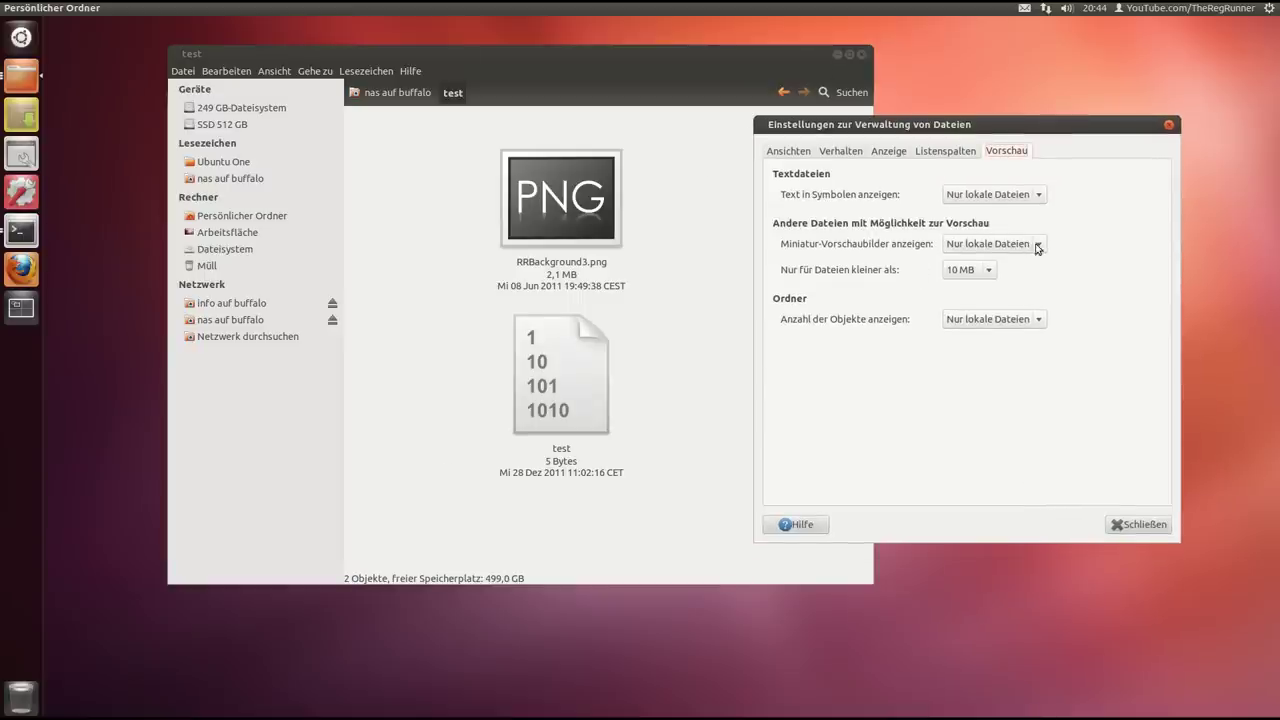
pyautogui.click(1036, 246)
pyautogui.click(1011, 234)
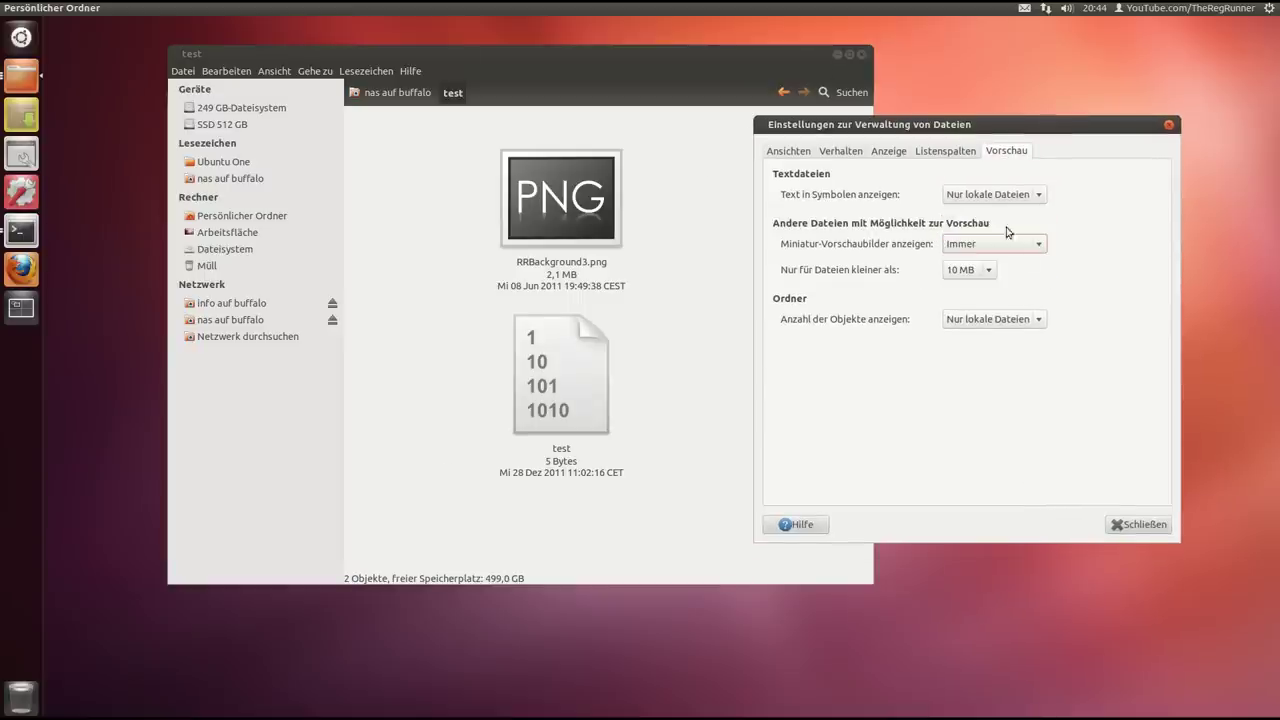
pyautogui.click(1141, 523)
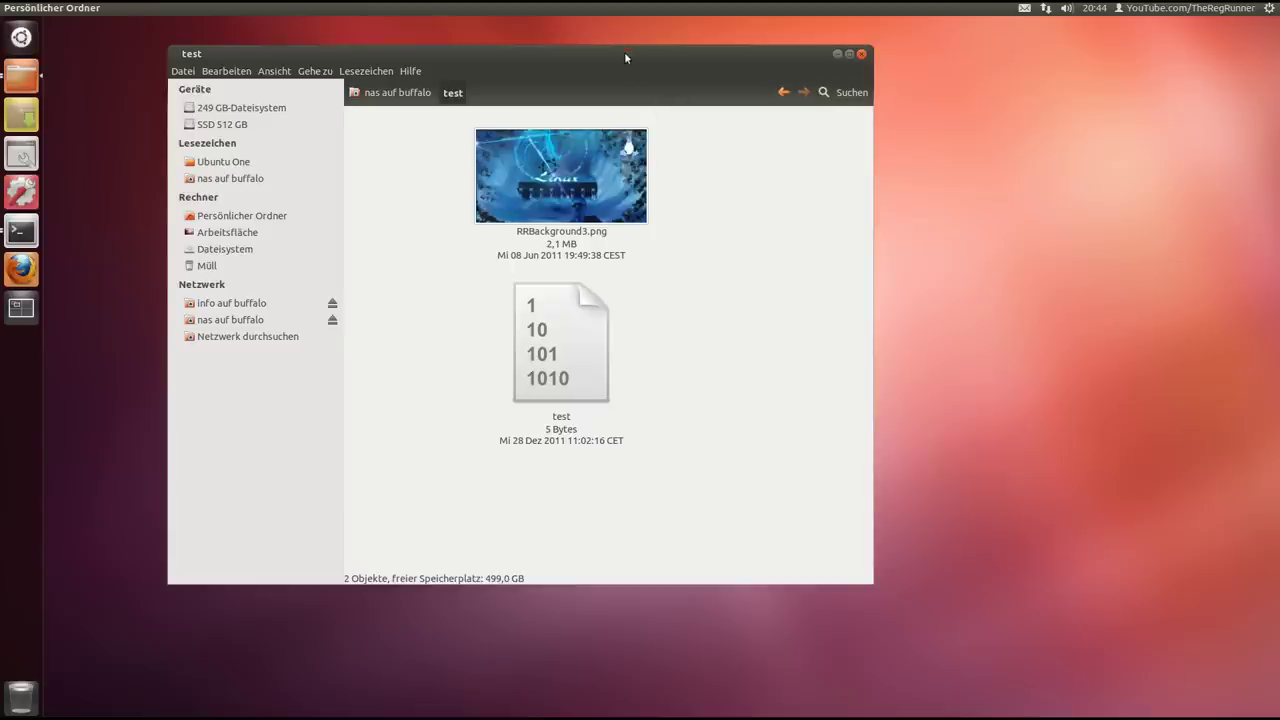
pyautogui.moveTo(624, 51); pyautogui.dragTo(630, 66)
# Try opening the test file and dismiss the unknown file type error
pyautogui.click(573, 344)
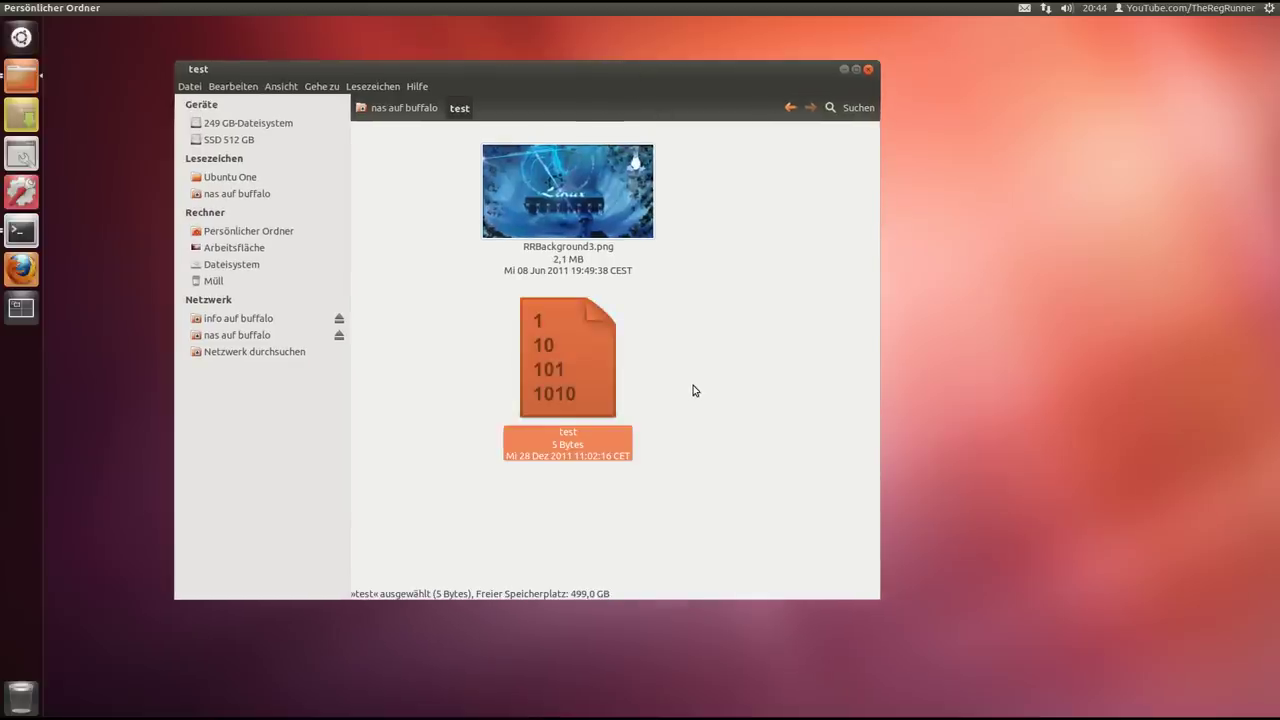
pyautogui.doubleClick(594, 360)
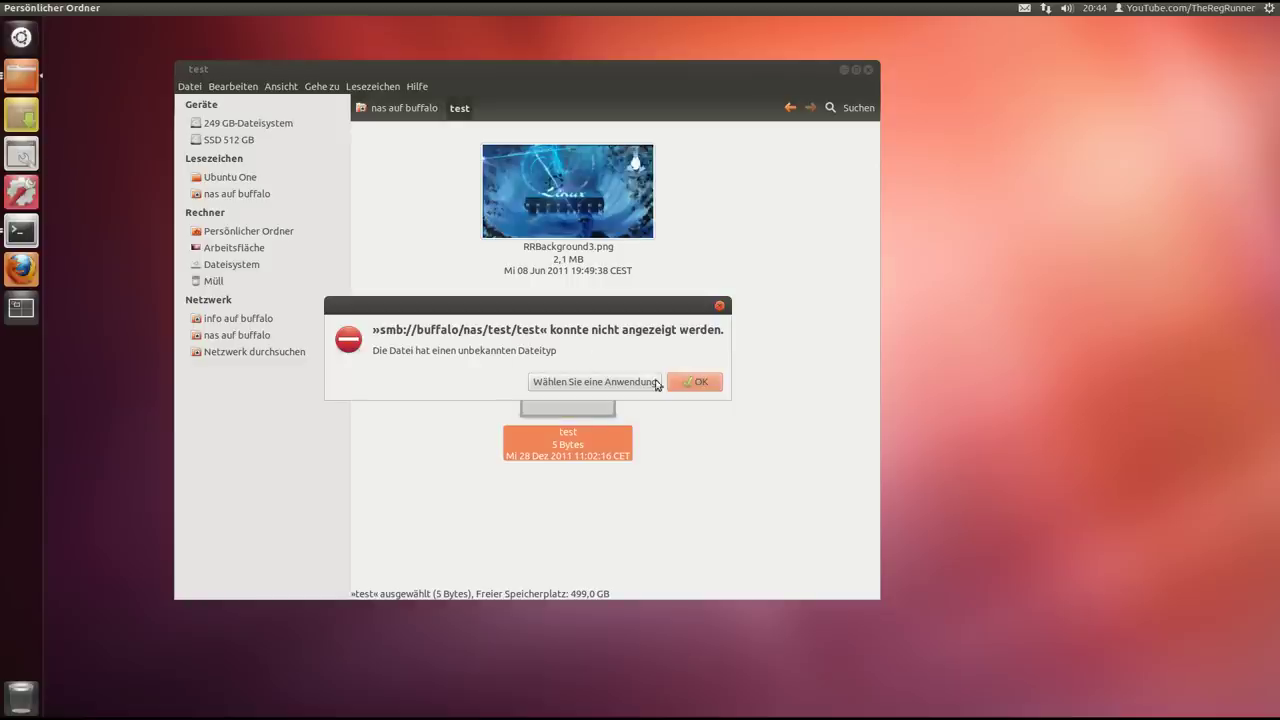
pyautogui.click(719, 305)
pyautogui.click(738, 321)
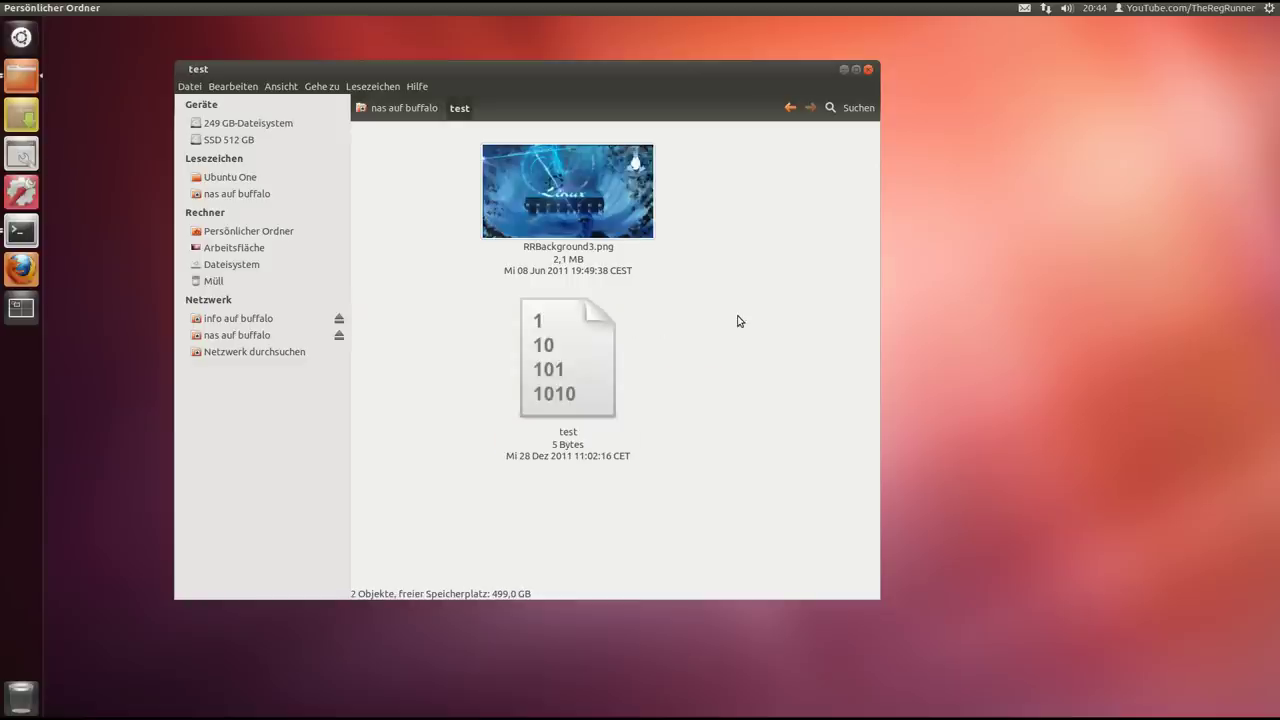
# Rename the test file to test.txt via Umbenennen
pyautogui.click(589, 420)
pyautogui.rightClick(576, 438)
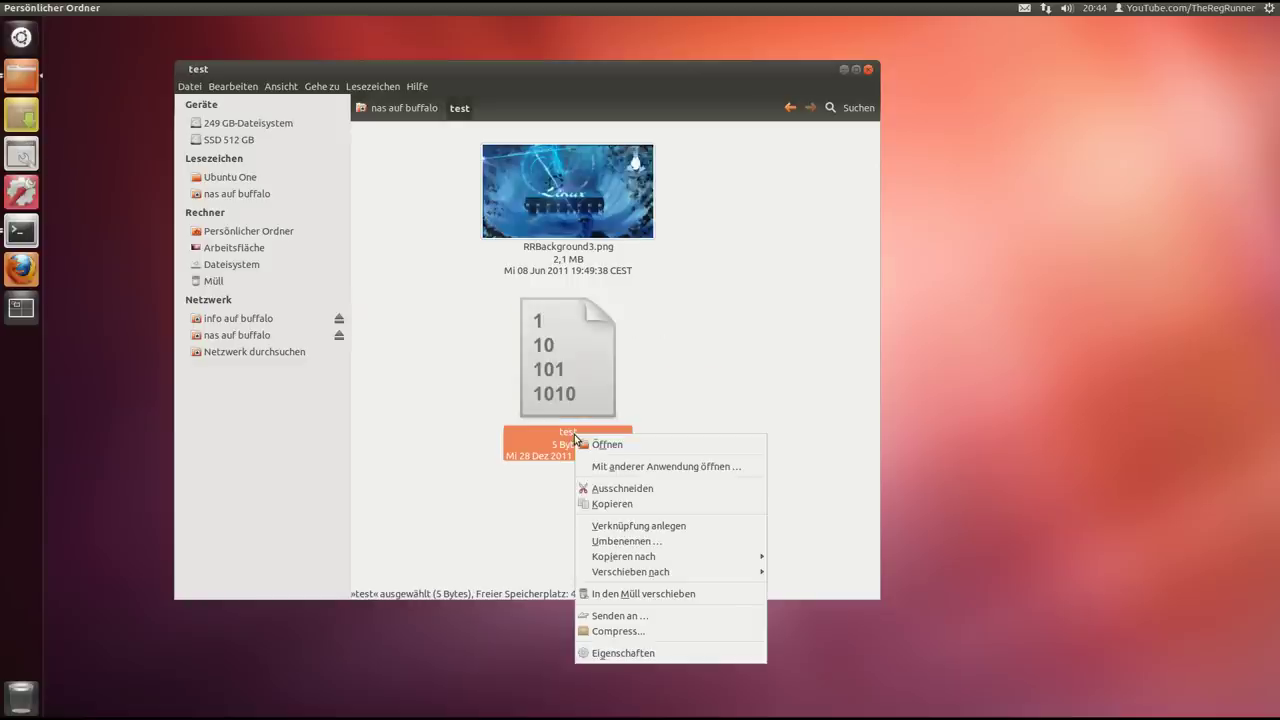
pyautogui.click(652, 541)
pyautogui.click(594, 435)
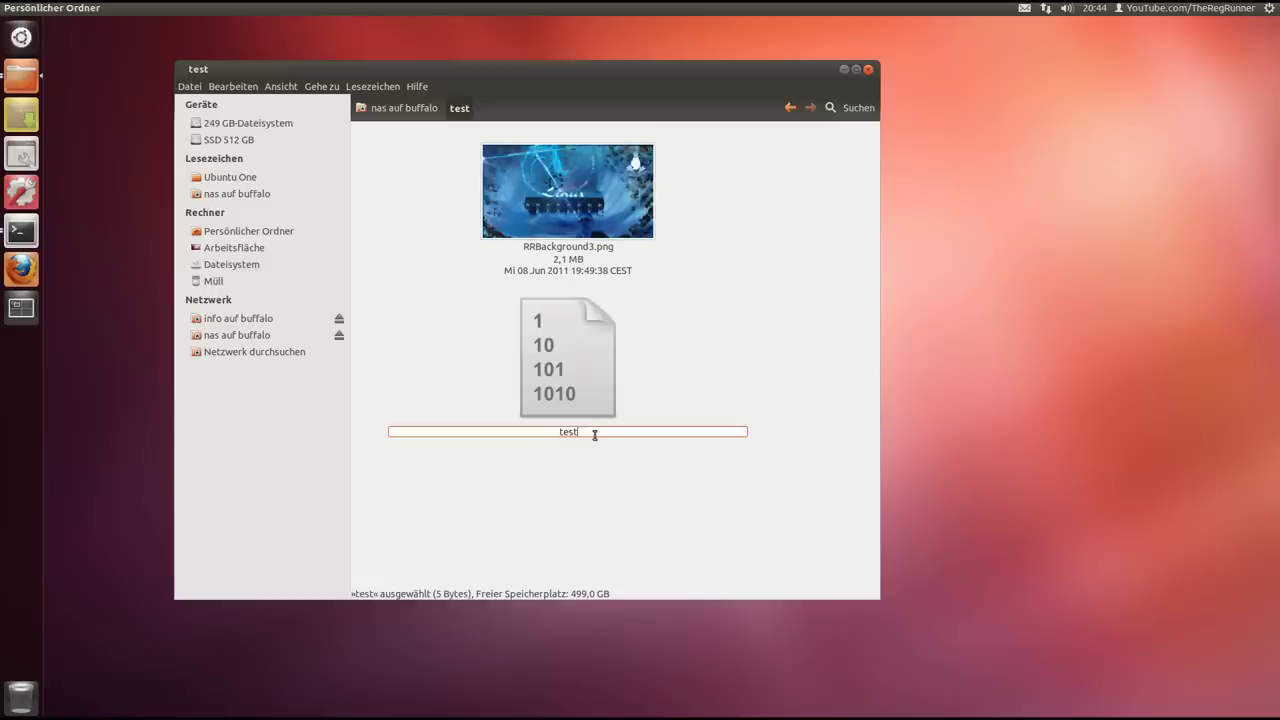
pyautogui.write('.txt')
pyautogui.press('Return')
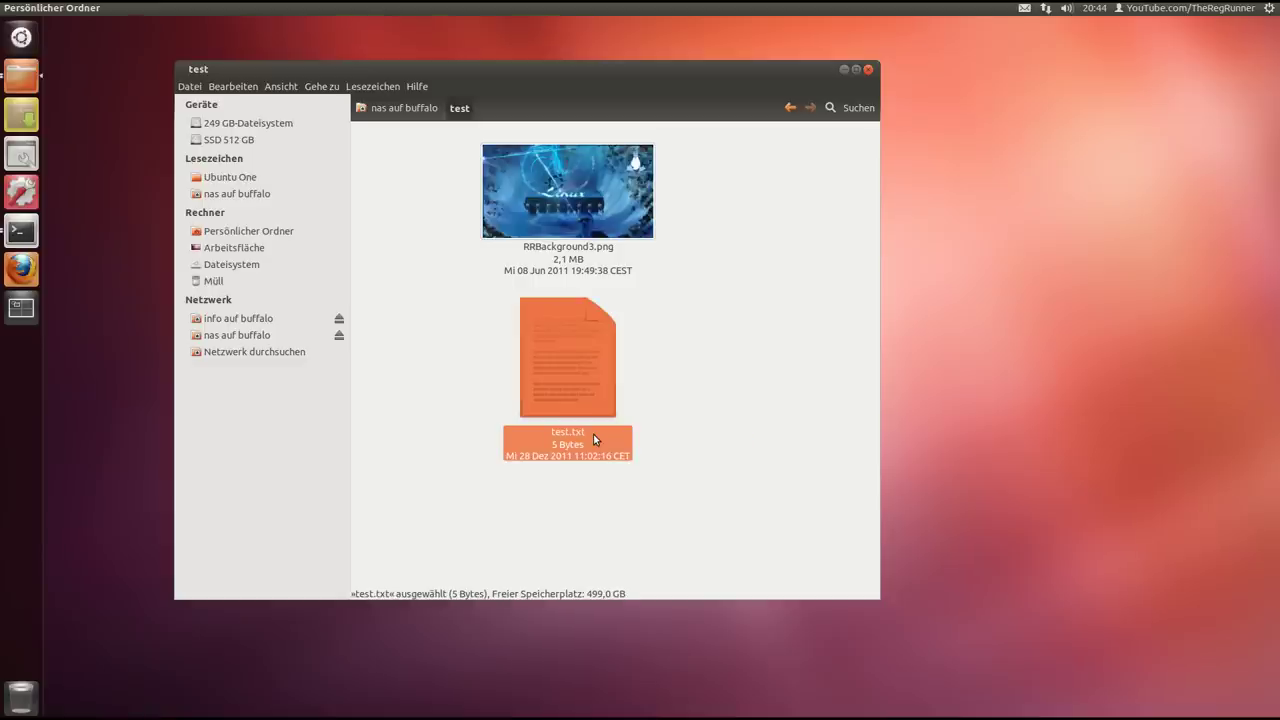
# Open test.txt in gedit to view its content, then close gedit
pyautogui.doubleClick(590, 375)
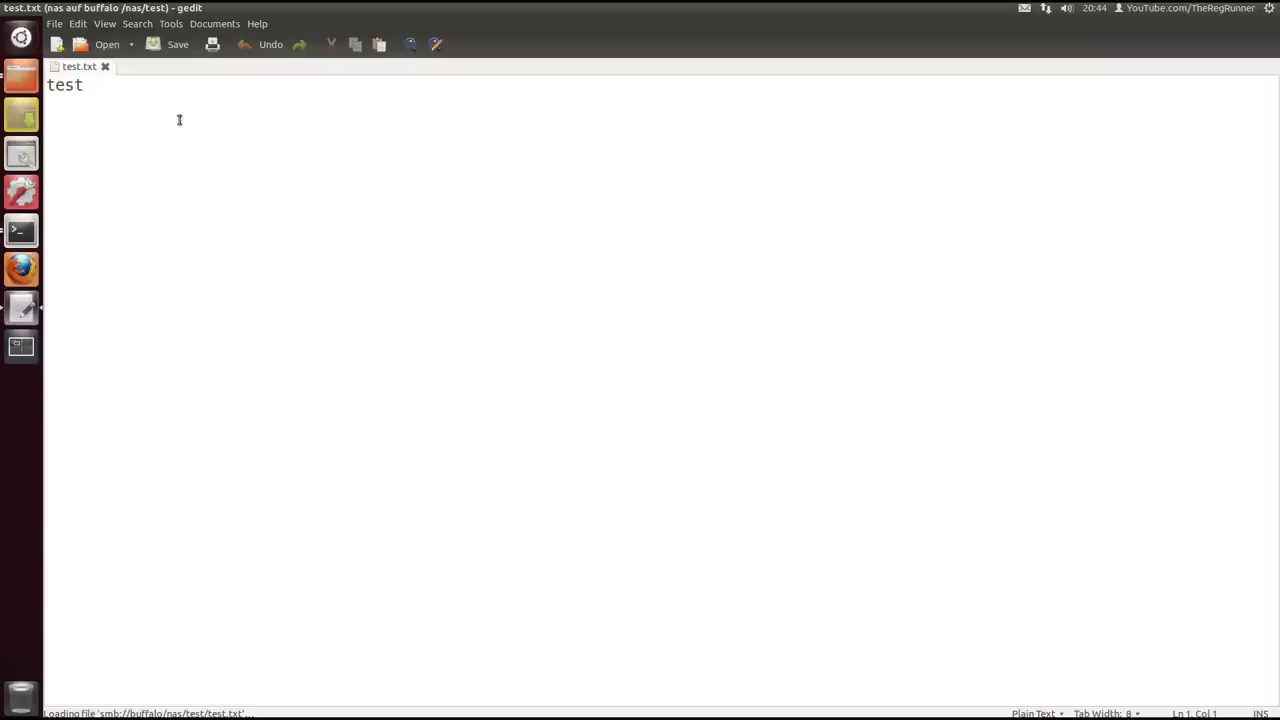
pyautogui.moveTo(429, 14); pyautogui.dragTo(853, 173)
pyautogui.click(878, 171)
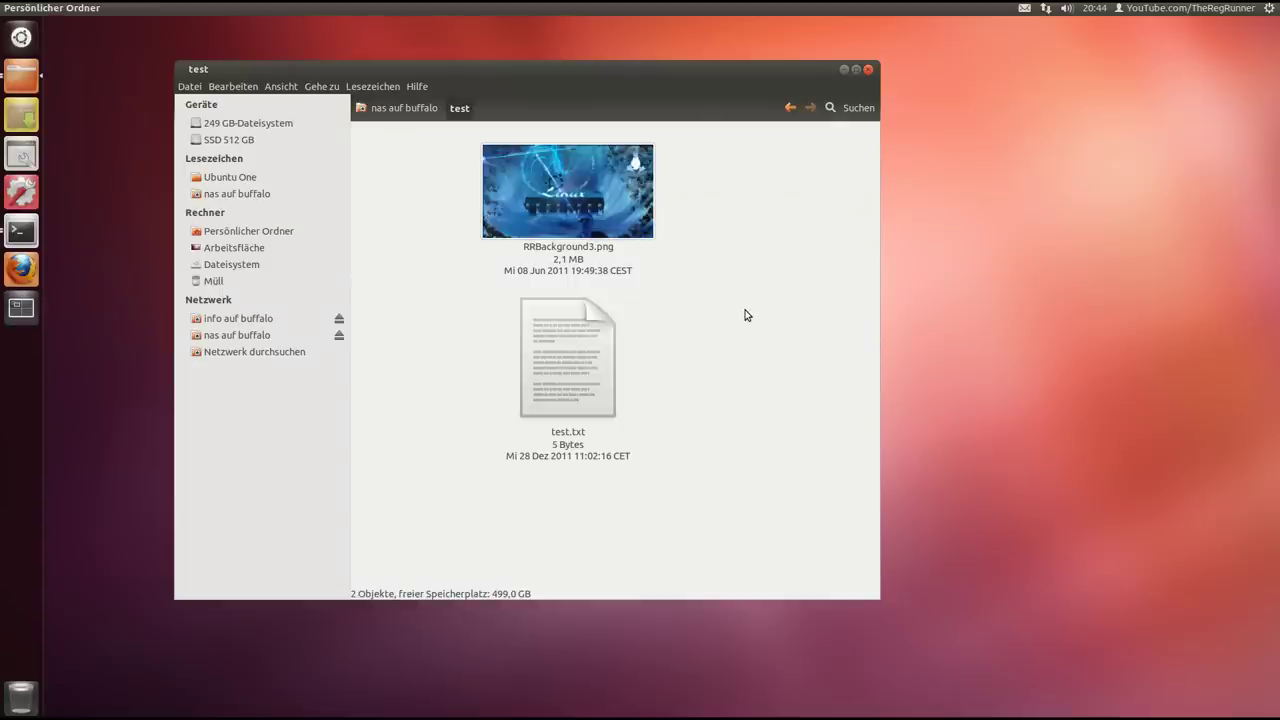
# Close the Nautilus window showing the NAS test folder
pyautogui.moveTo(644, 67); pyautogui.dragTo(708, 60)
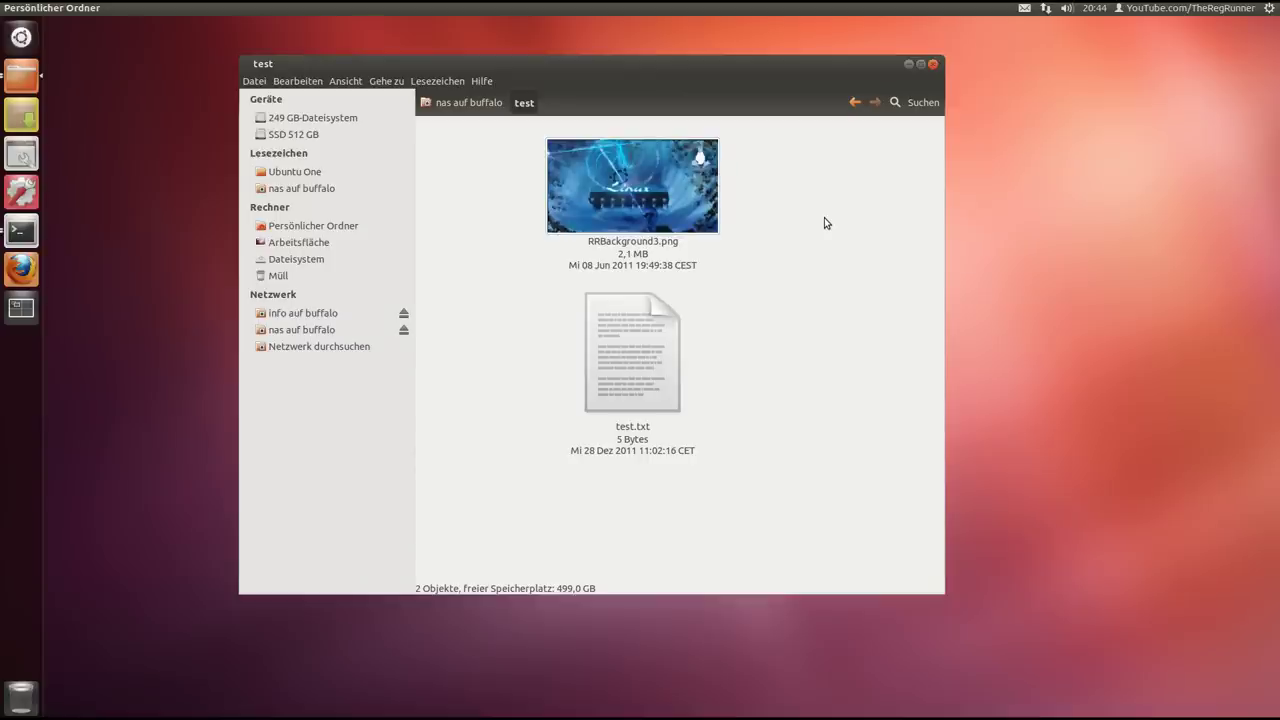
pyautogui.moveTo(762, 83); pyautogui.dragTo(778, 84)
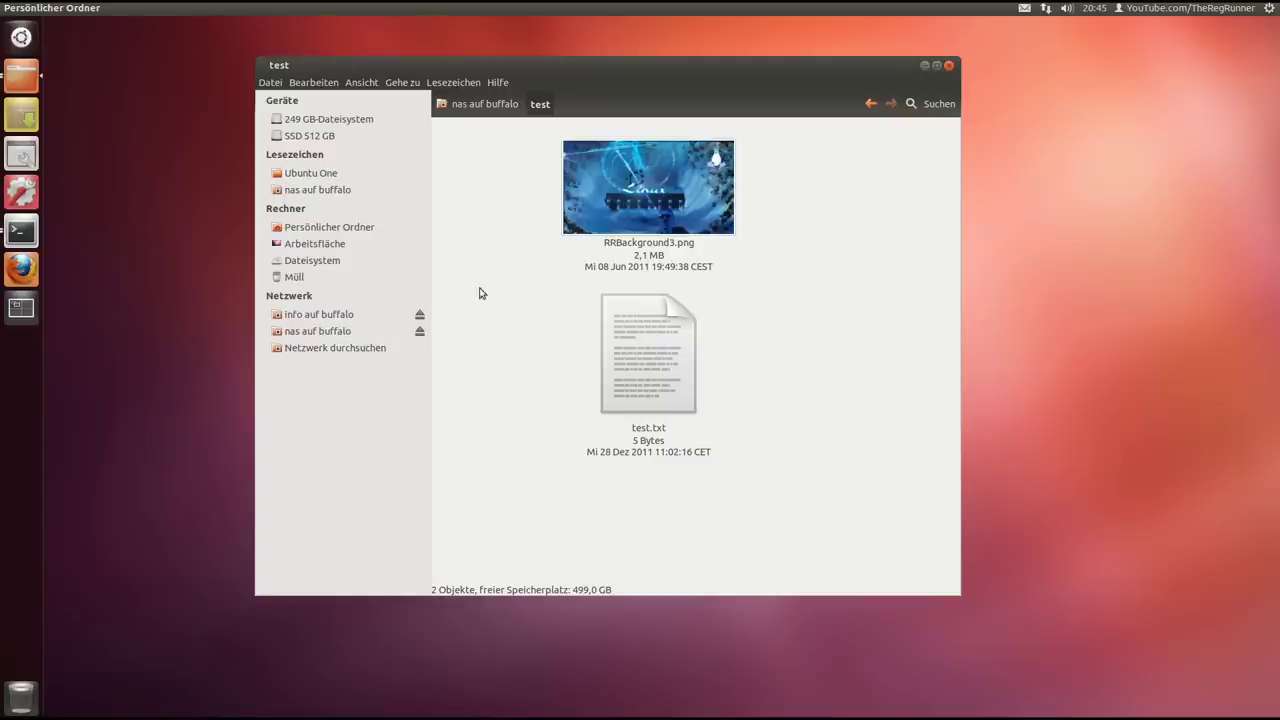
pyautogui.click(949, 66)
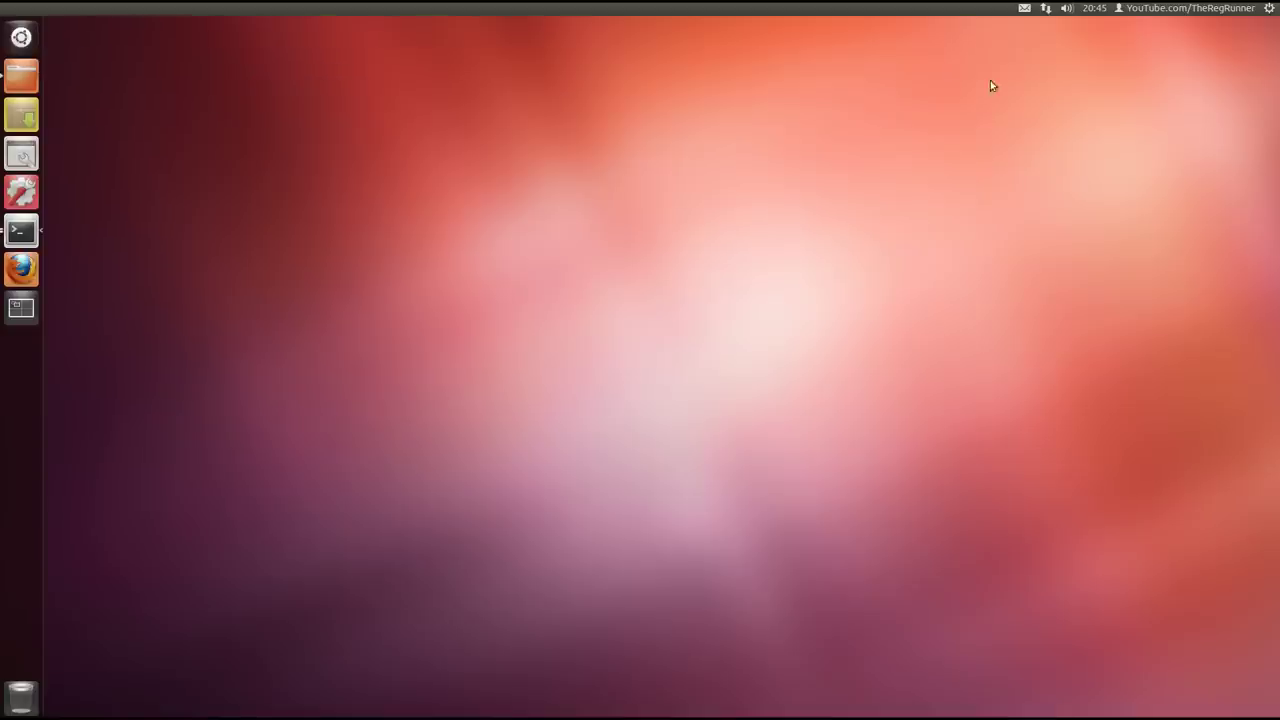